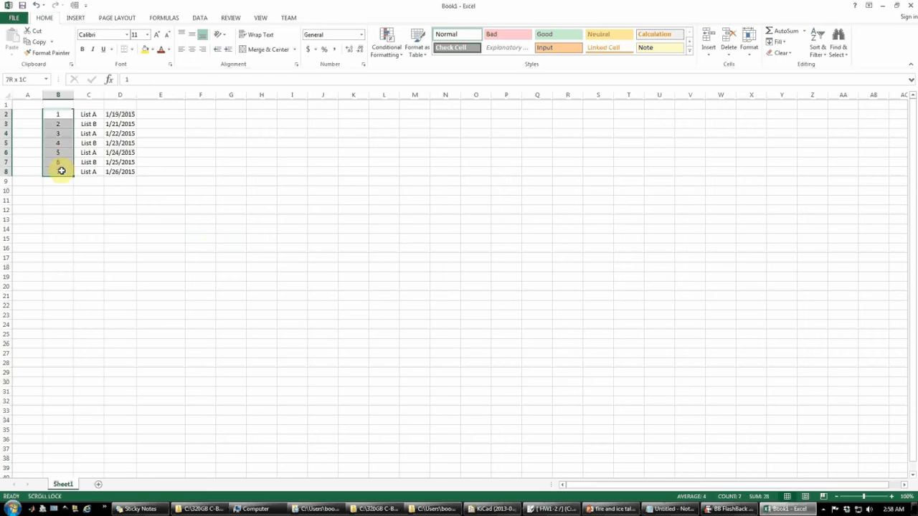
Step: Check the number format categories assigned to cells B2, C2 and D2
{"action": "left_click", "coordinate": [90, 210]}
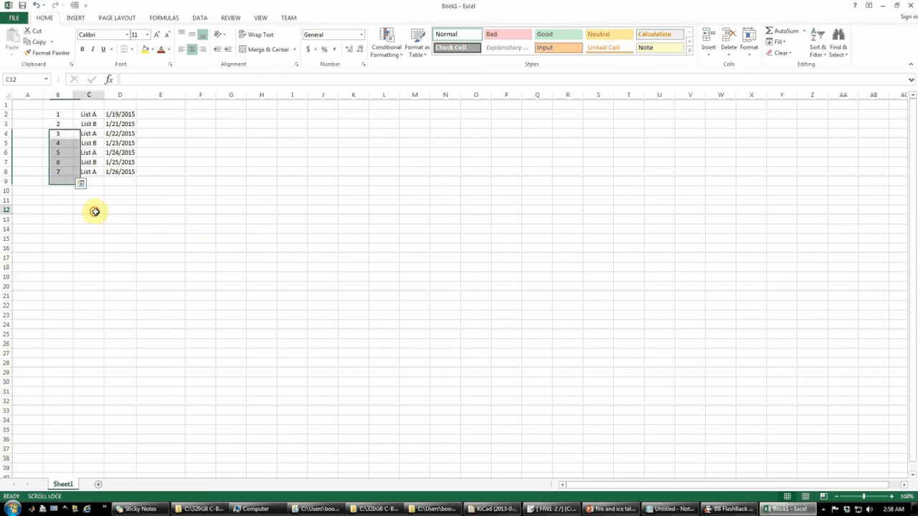
{"action": "left_click", "coordinate": [62, 114]}
{"action": "left_click", "coordinate": [71, 122]}
{"action": "left_click", "coordinate": [60, 114]}
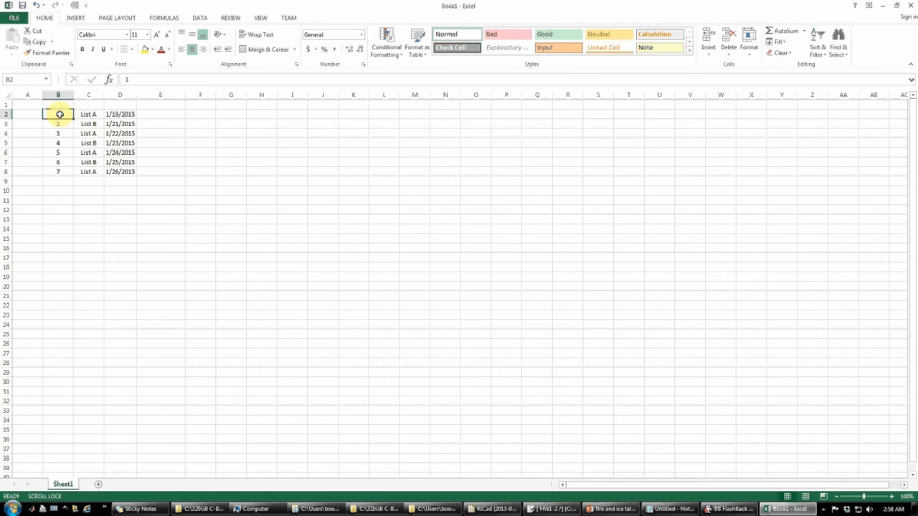
{"action": "key", "text": "ctrl+1"}
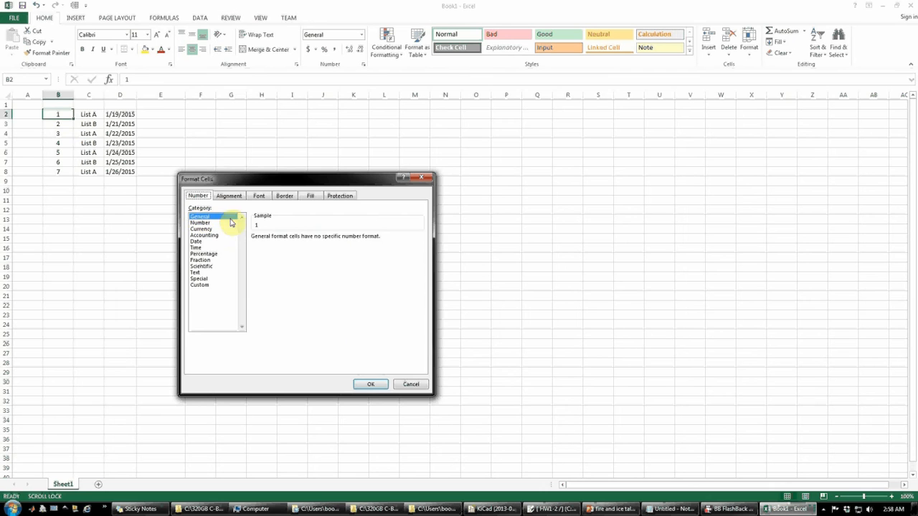
{"action": "left_click", "coordinate": [368, 382]}
{"action": "left_click_drag", "start_coordinate": [87, 114], "coordinate": [85, 169]}
{"action": "left_click", "coordinate": [82, 114]}
{"action": "key", "text": "ctrl+1"}
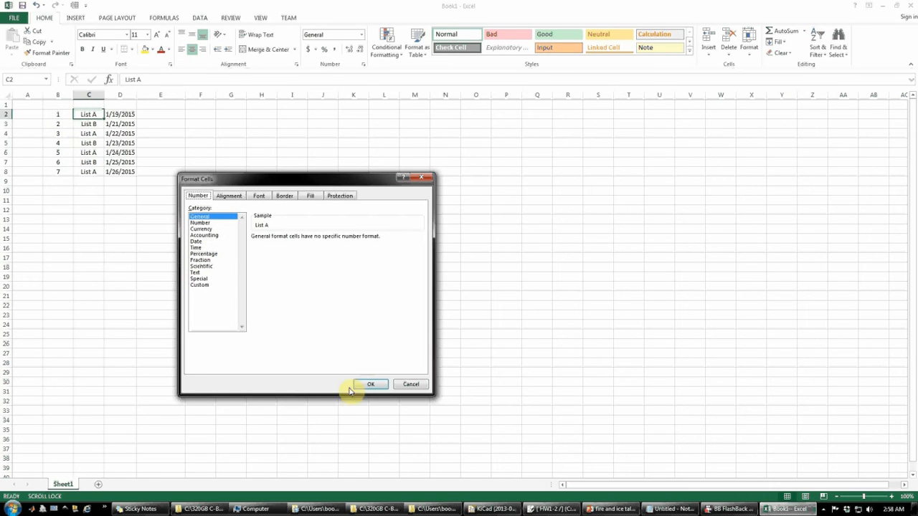
{"action": "left_click", "coordinate": [372, 384]}
{"action": "left_click", "coordinate": [261, 305]}
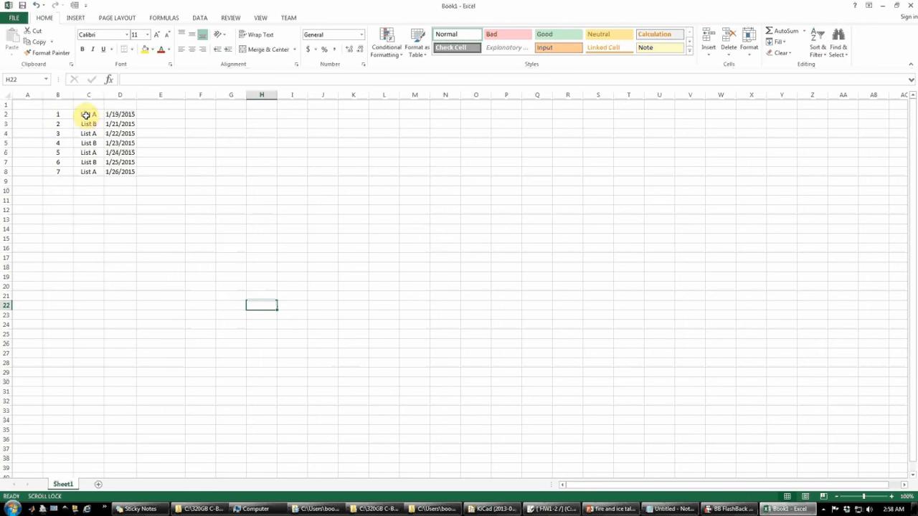
{"action": "left_click", "coordinate": [111, 115]}
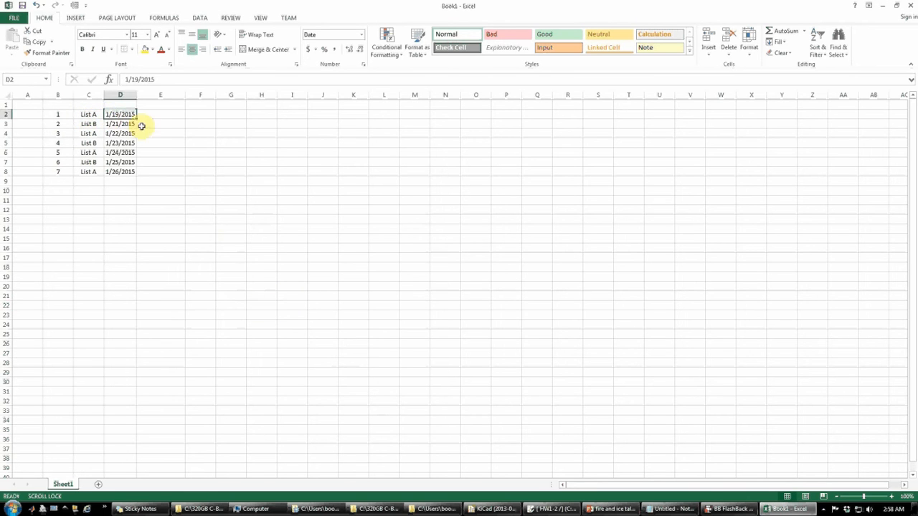
{"action": "key", "text": "ctrl+1"}
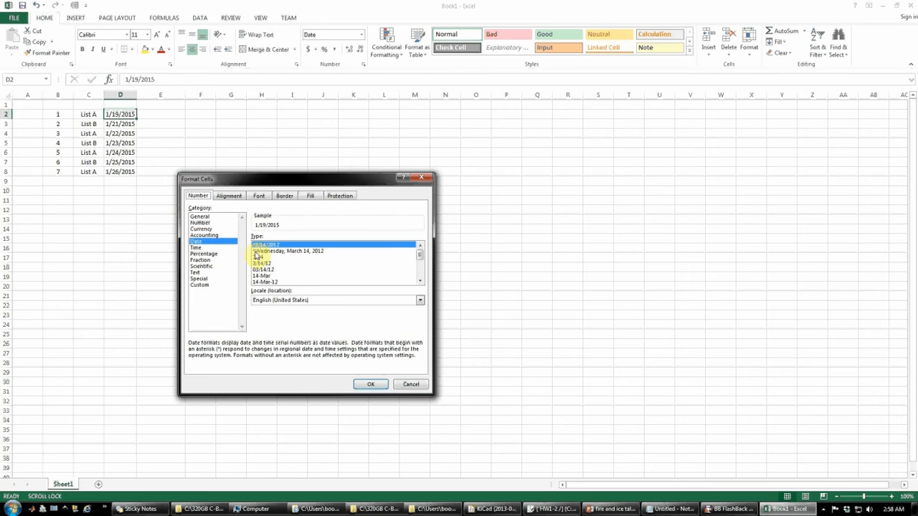
{"action": "left_click", "coordinate": [376, 385]}
{"action": "left_click", "coordinate": [164, 202]}
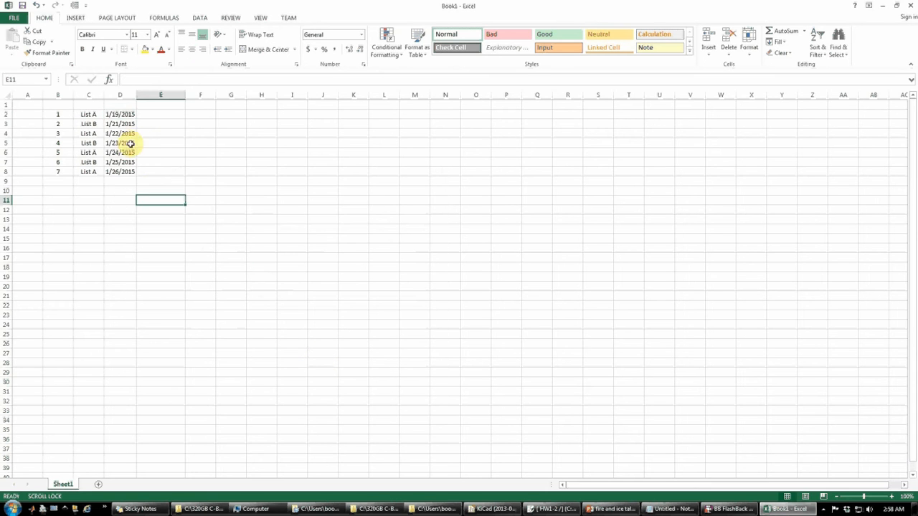
{"action": "left_click_drag", "start_coordinate": [116, 114], "coordinate": [118, 171]}
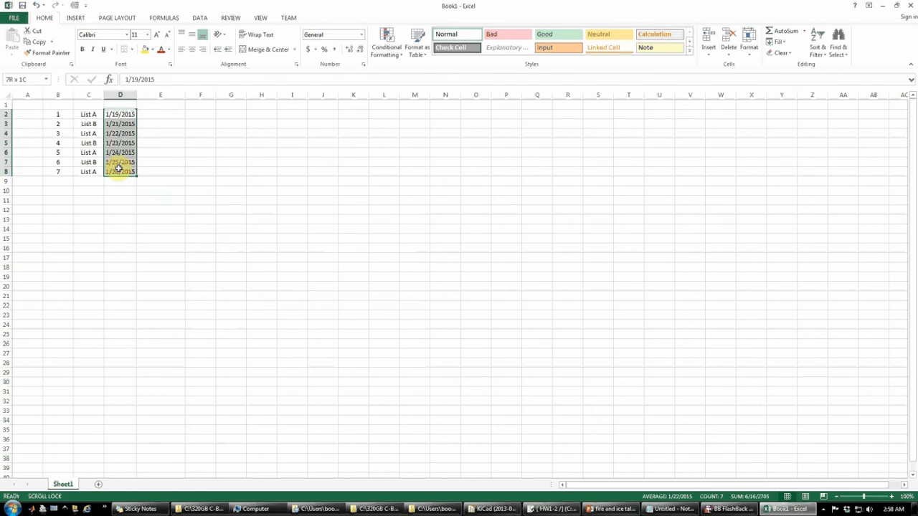
{"action": "left_click", "coordinate": [153, 164]}
{"action": "left_click_drag", "start_coordinate": [122, 114], "coordinate": [121, 171]}
{"action": "left_click", "coordinate": [157, 170]}
{"action": "left_click_drag", "start_coordinate": [125, 115], "coordinate": [122, 173]}
{"action": "left_click", "coordinate": [159, 171]}
{"action": "left_click", "coordinate": [146, 113]}
{"action": "left_click", "coordinate": [133, 113]}
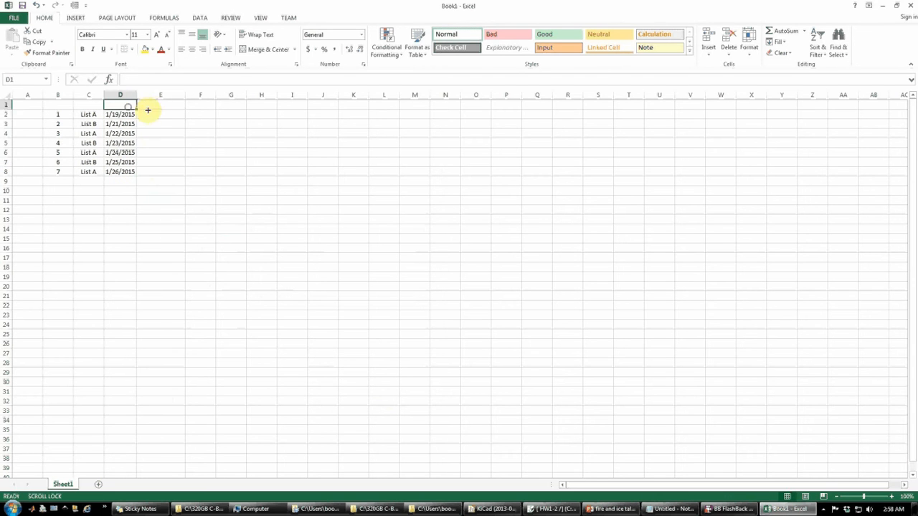
{"action": "left_click", "coordinate": [149, 114]}
{"action": "left_click", "coordinate": [153, 152]}
{"action": "left_click", "coordinate": [162, 174]}
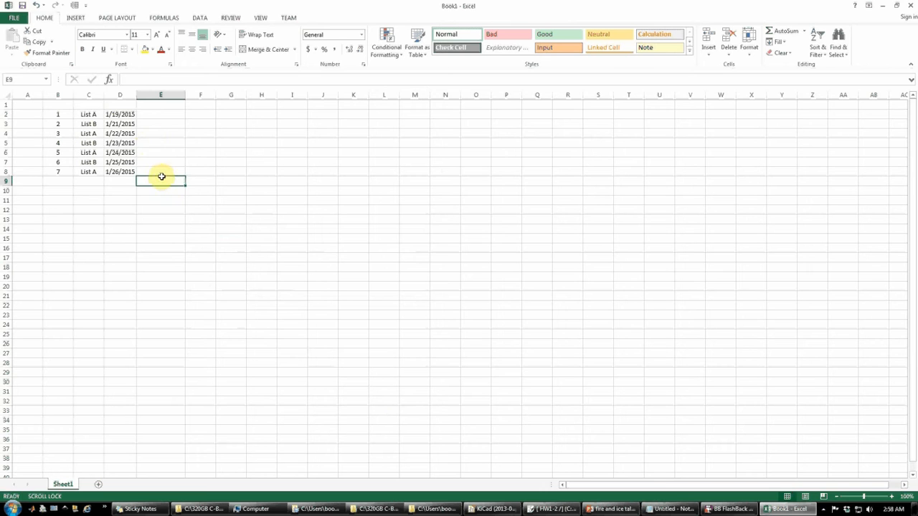
{"action": "left_click_drag", "start_coordinate": [126, 115], "coordinate": [151, 170]}
{"action": "left_click", "coordinate": [162, 187]}
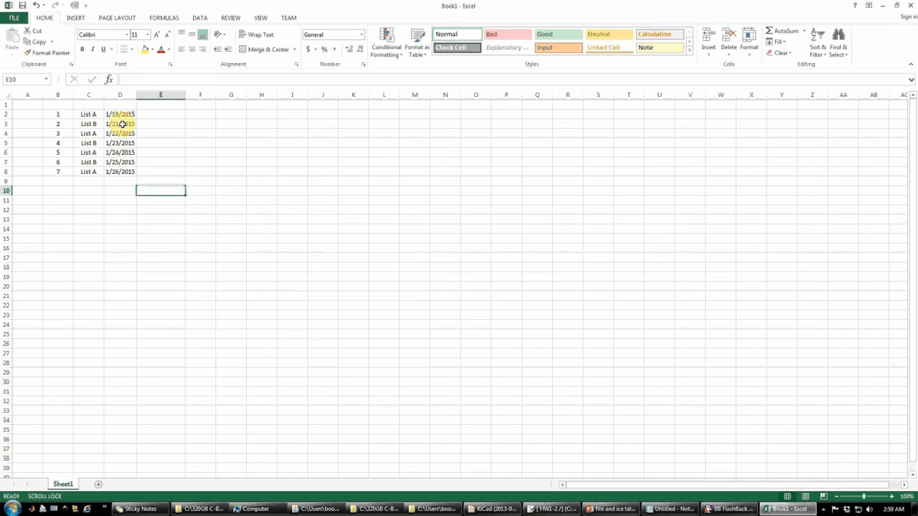
{"action": "left_click", "coordinate": [140, 207]}
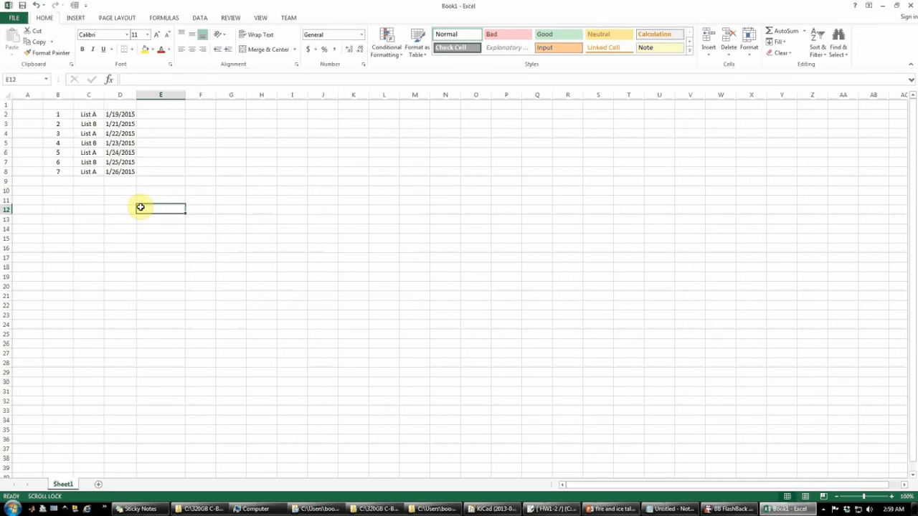
Step: Enter the formula =D2 in cell E2 to reference the first date
{"action": "left_click", "coordinate": [120, 115]}
{"action": "left_click", "coordinate": [144, 115]}
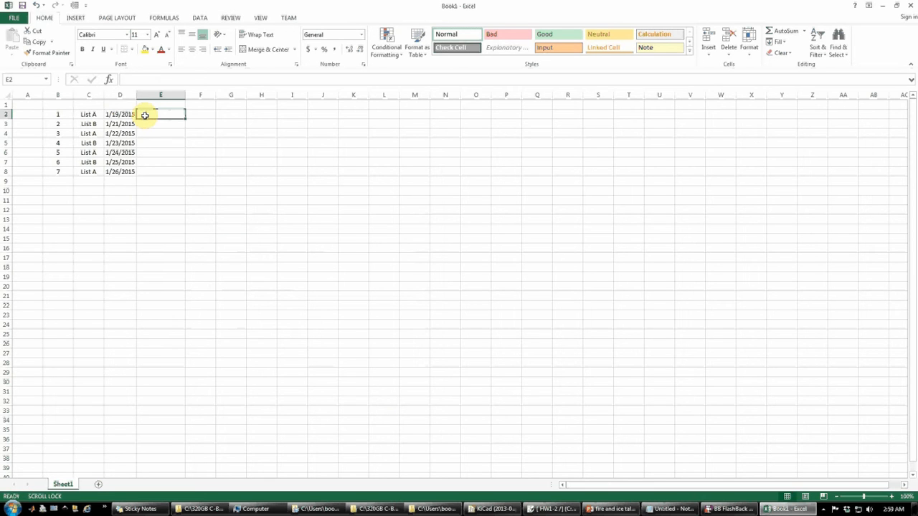
{"action": "type", "text": "="}
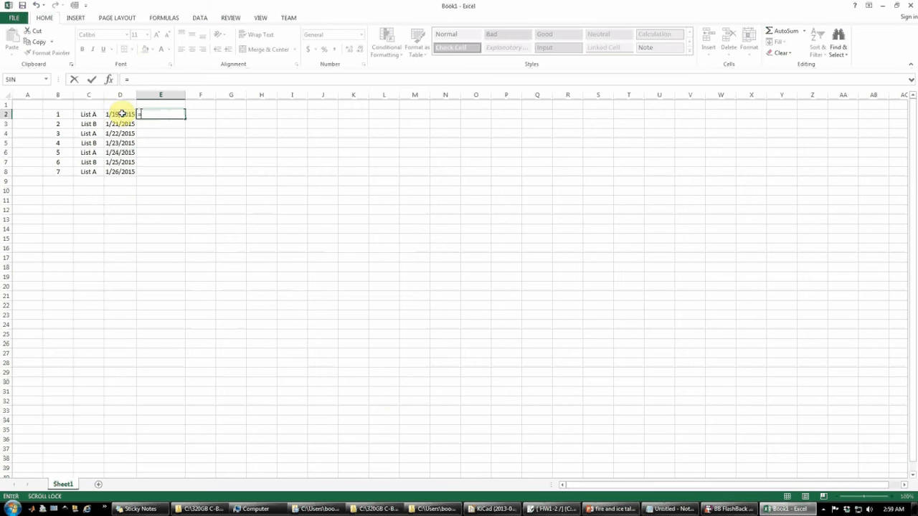
{"action": "left_click", "coordinate": [120, 114]}
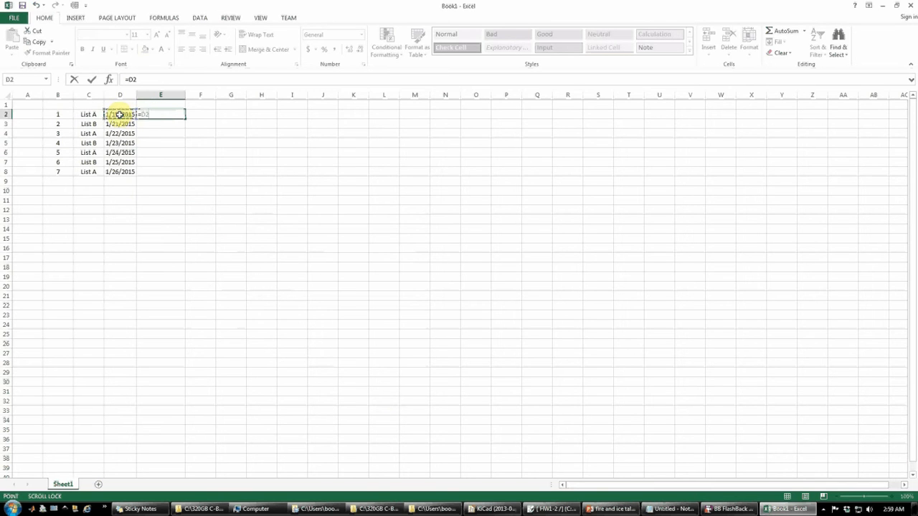
{"action": "key", "text": "Return"}
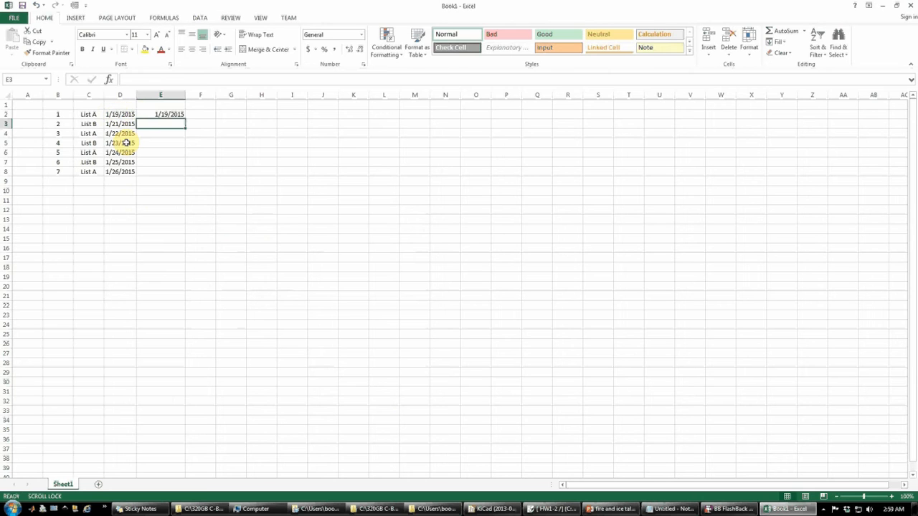
{"action": "left_click", "coordinate": [151, 114]}
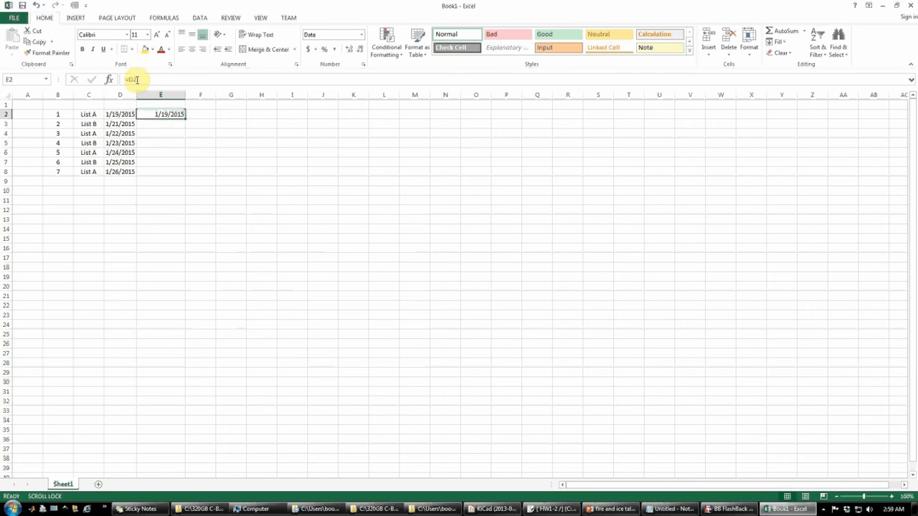
Step: Change the date in cell D2 to 1/1/2015
{"action": "double_click", "coordinate": [120, 115]}
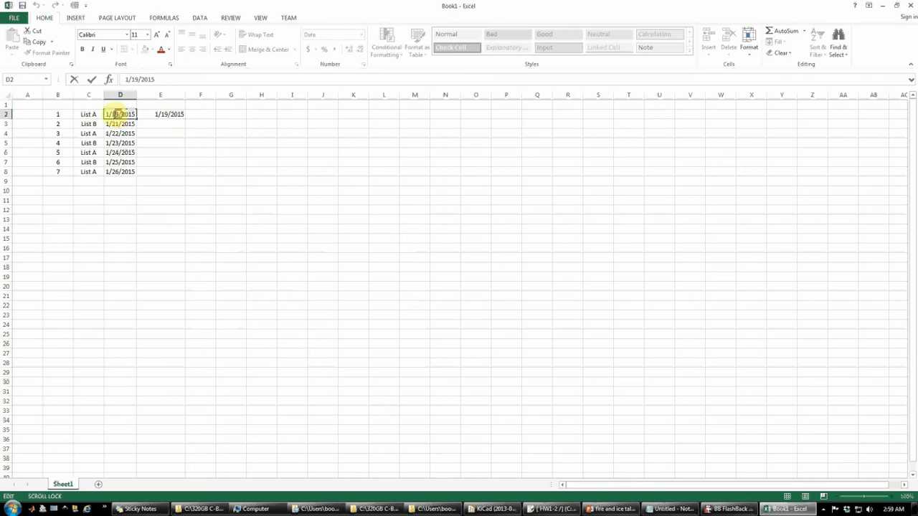
{"action": "double_click", "coordinate": [115, 114]}
{"action": "type", "text": "1"}
{"action": "key", "text": "Return"}
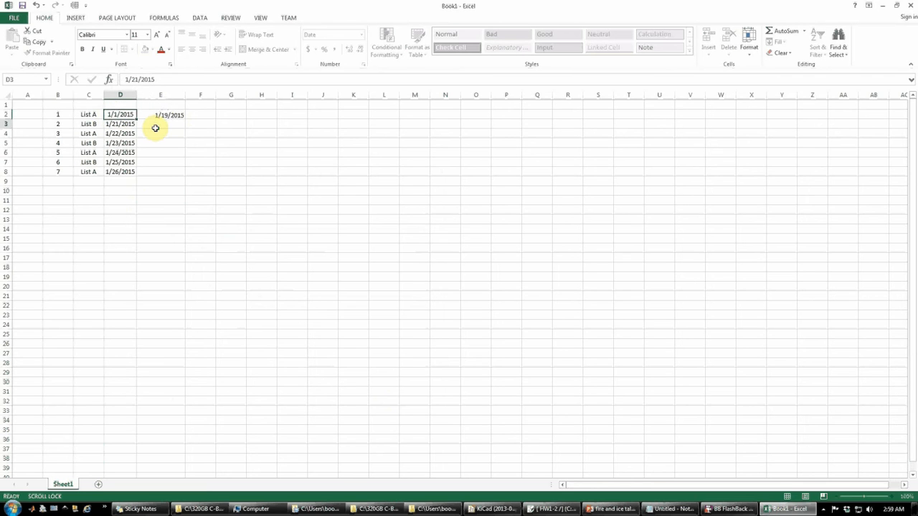
Step: Fill the formula in E2 down through E8 so each row references its date in column D
{"action": "left_click", "coordinate": [166, 114]}
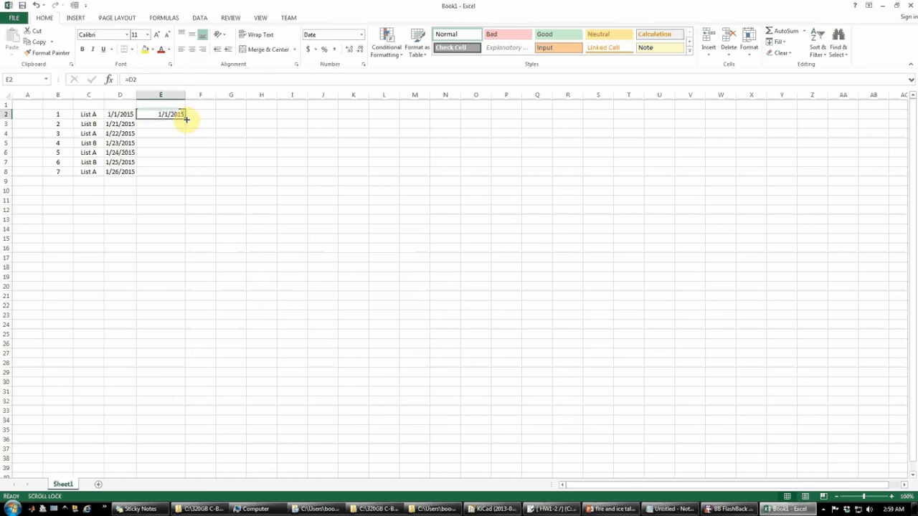
{"action": "double_click", "coordinate": [185, 118]}
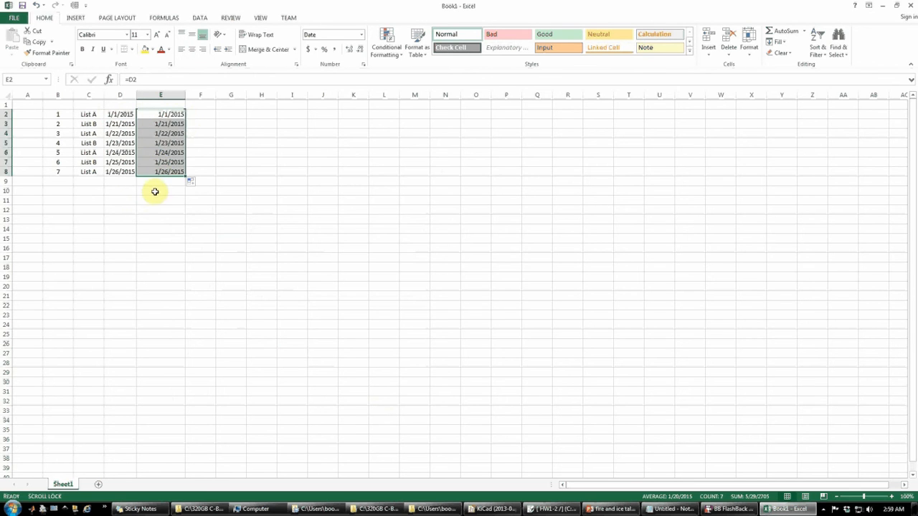
{"action": "left_click", "coordinate": [154, 190]}
{"action": "left_click", "coordinate": [163, 172]}
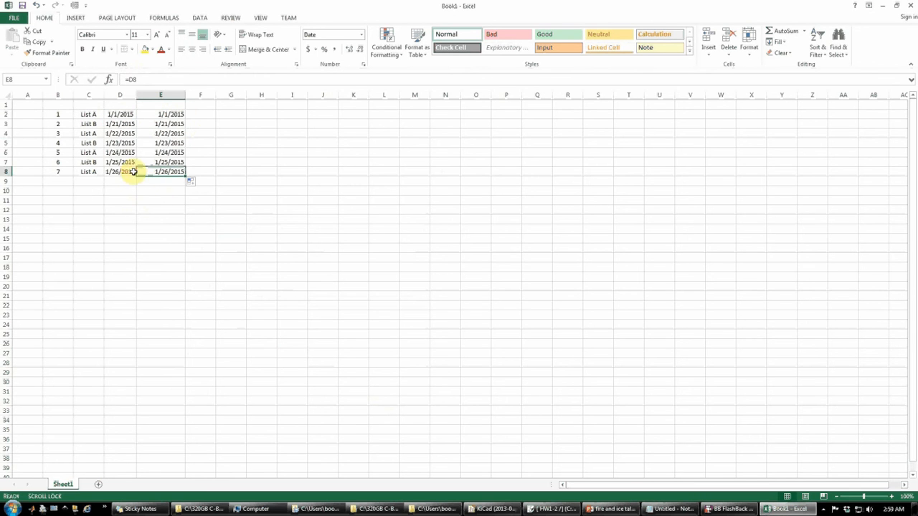
Step: Widen column D slightly
{"action": "left_click", "coordinate": [233, 152]}
{"action": "left_click", "coordinate": [130, 189]}
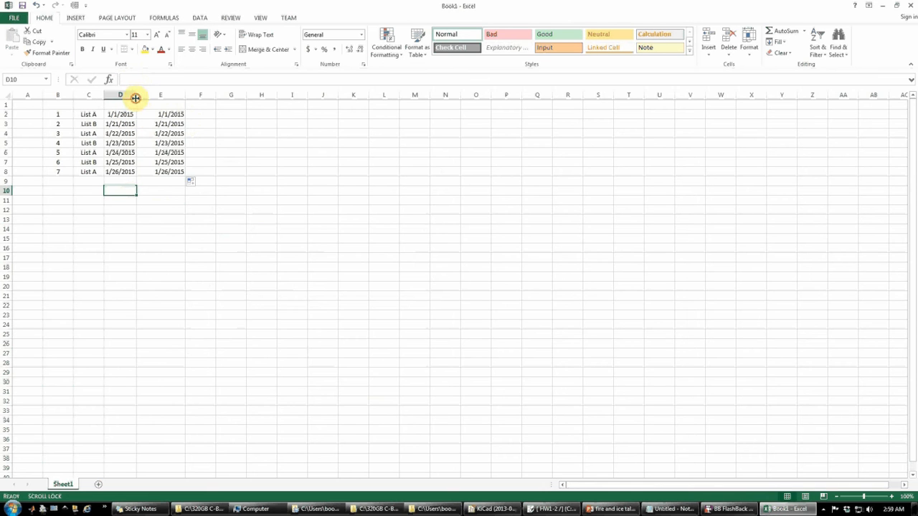
{"action": "left_click_drag", "start_coordinate": [137, 96], "coordinate": [146, 102]}
{"action": "left_click", "coordinate": [249, 172]}
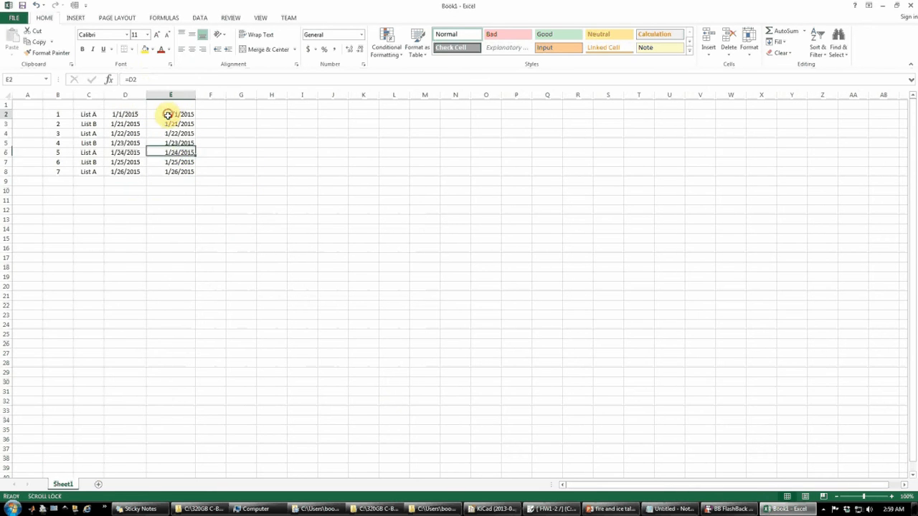
{"action": "left_click_drag", "start_coordinate": [166, 113], "coordinate": [168, 171]}
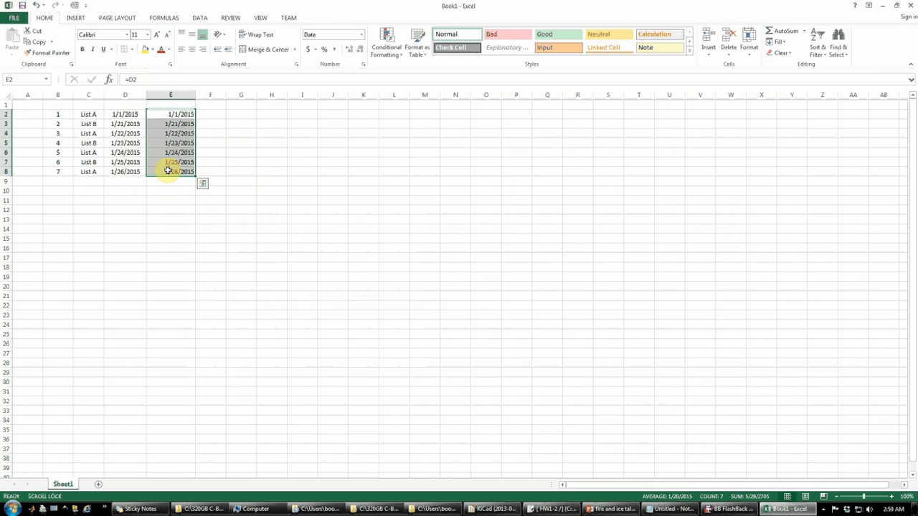
{"action": "key", "text": "ctrl+1"}
{"action": "left_click", "coordinate": [410, 385]}
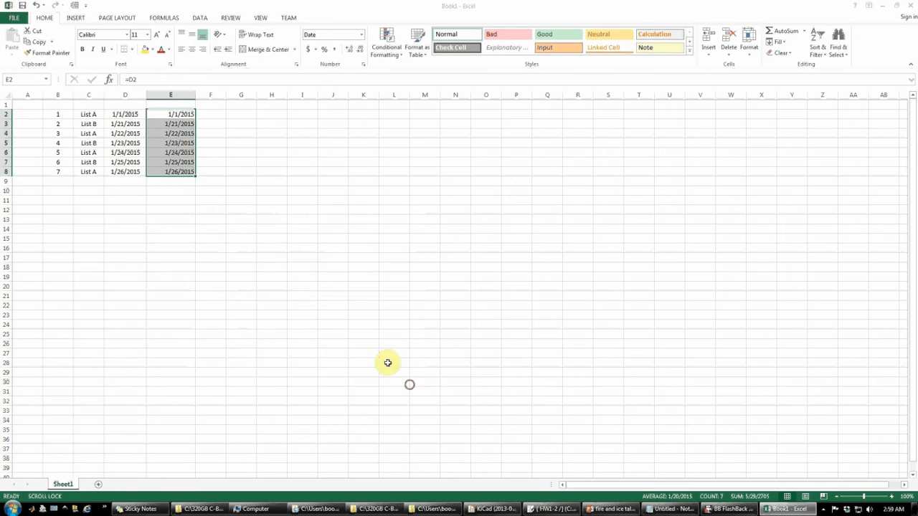
Step: Format E2:E8 with the long date type *Wednesday, March 14, 2012 and widen column E to fit the full dates
{"action": "left_click_drag", "start_coordinate": [170, 114], "coordinate": [176, 172]}
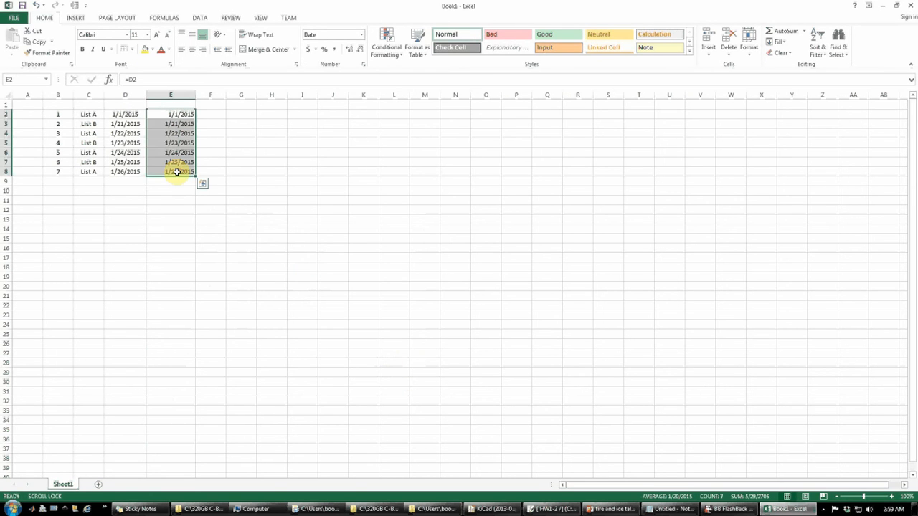
{"action": "key", "text": "ctrl+1"}
{"action": "left_click_drag", "start_coordinate": [238, 179], "coordinate": [304, 129]}
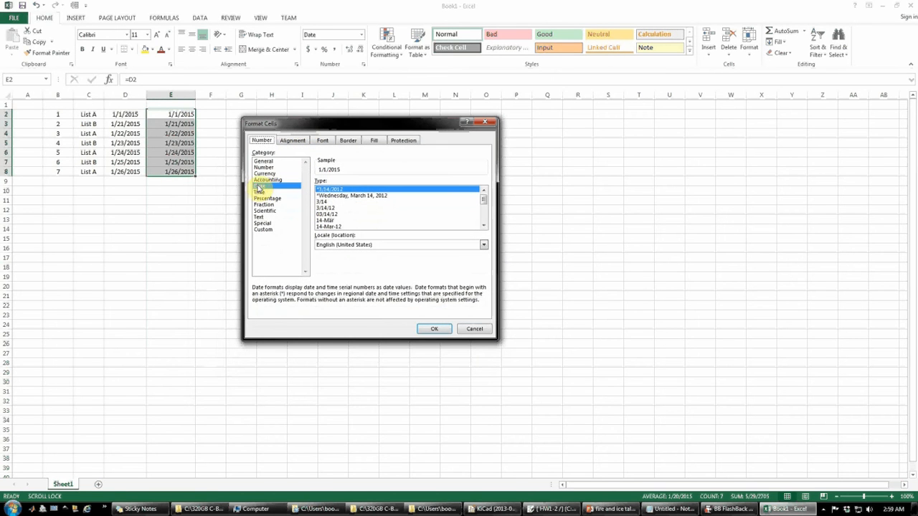
{"action": "mouse_move", "coordinate": [482, 202]}
{"action": "left_mouse_down"}
{"action": "mouse_move", "coordinate": [484, 223]}
{"action": "mouse_move", "coordinate": [484, 198]}
{"action": "mouse_move", "coordinate": [484, 211]}
{"action": "left_mouse_up"}
{"action": "left_click", "coordinate": [331, 214]}
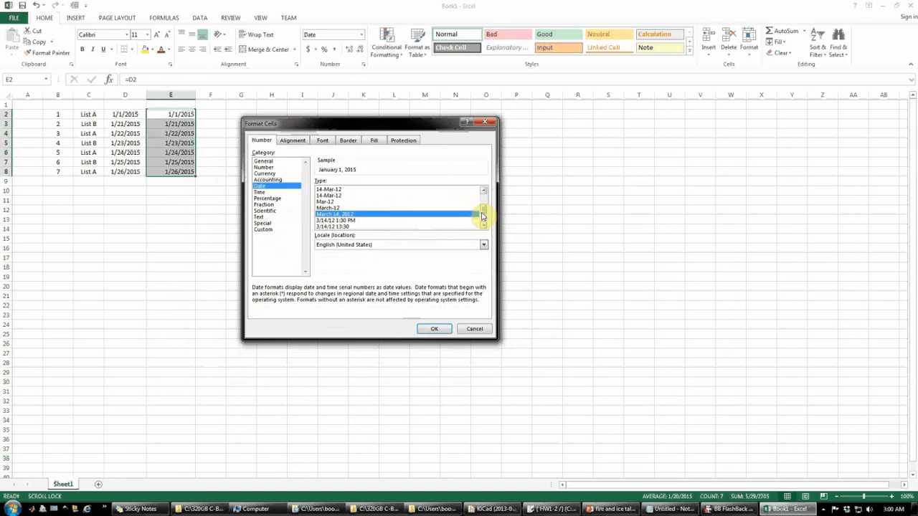
{"action": "left_click_drag", "start_coordinate": [483, 211], "coordinate": [484, 198]}
{"action": "left_click", "coordinate": [328, 189]}
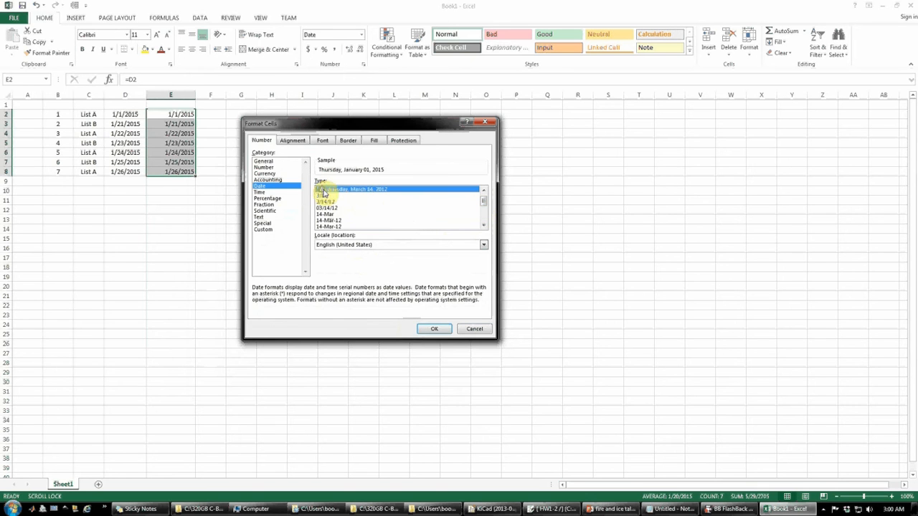
{"action": "left_click", "coordinate": [436, 329]}
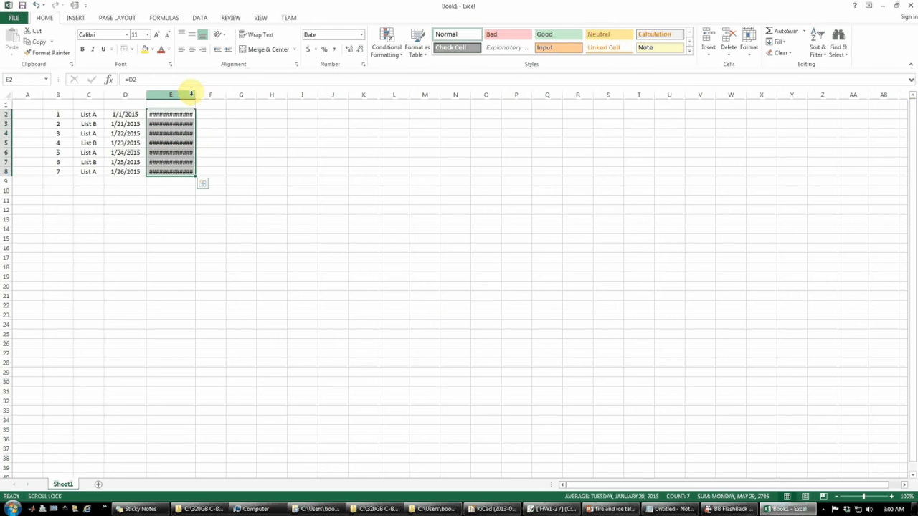
{"action": "left_click_drag", "start_coordinate": [194, 95], "coordinate": [237, 95]}
{"action": "left_click", "coordinate": [220, 237]}
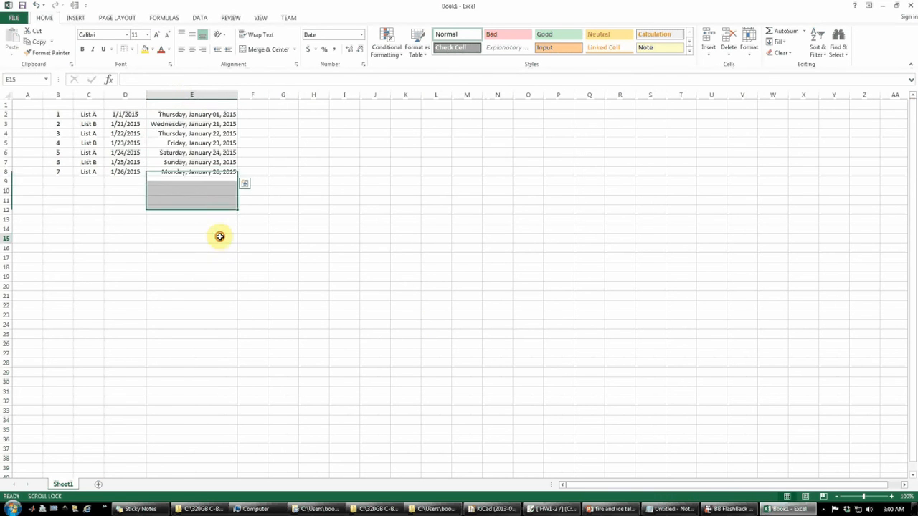
{"action": "left_click_drag", "start_coordinate": [189, 117], "coordinate": [188, 163]}
{"action": "left_click", "coordinate": [201, 218]}
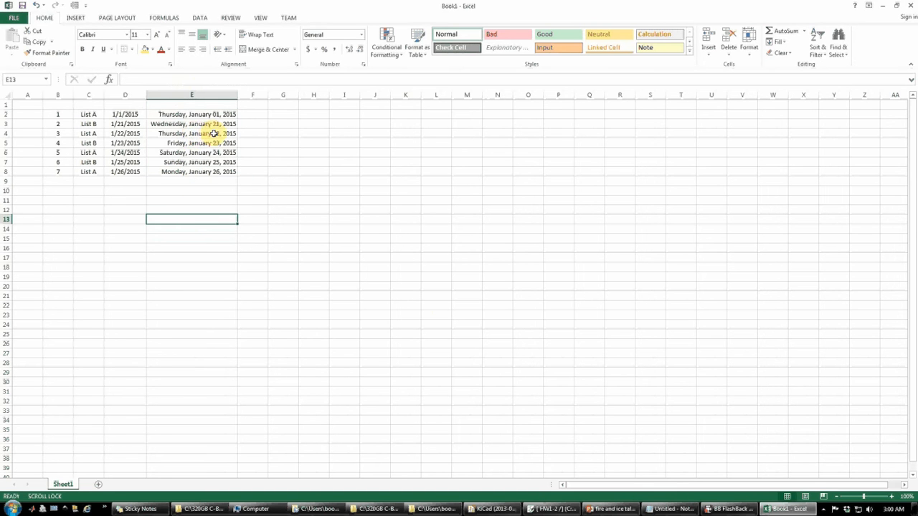
{"action": "left_click_drag", "start_coordinate": [205, 115], "coordinate": [204, 164]}
{"action": "left_click", "coordinate": [203, 172]}
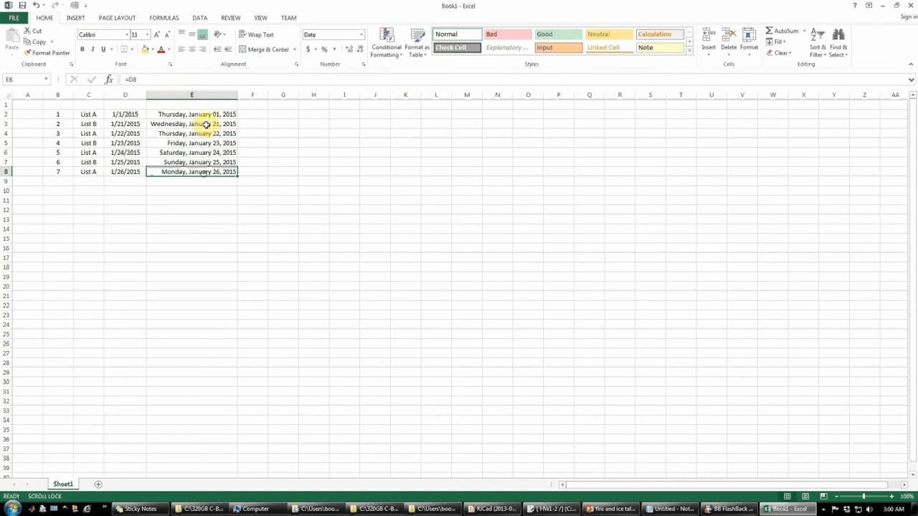
Step: Examine the date types offered for E2:E8 and compare them with the underlying custom format code
{"action": "left_click", "coordinate": [206, 115], "text": "shift"}
{"action": "key", "text": "ctrl+1"}
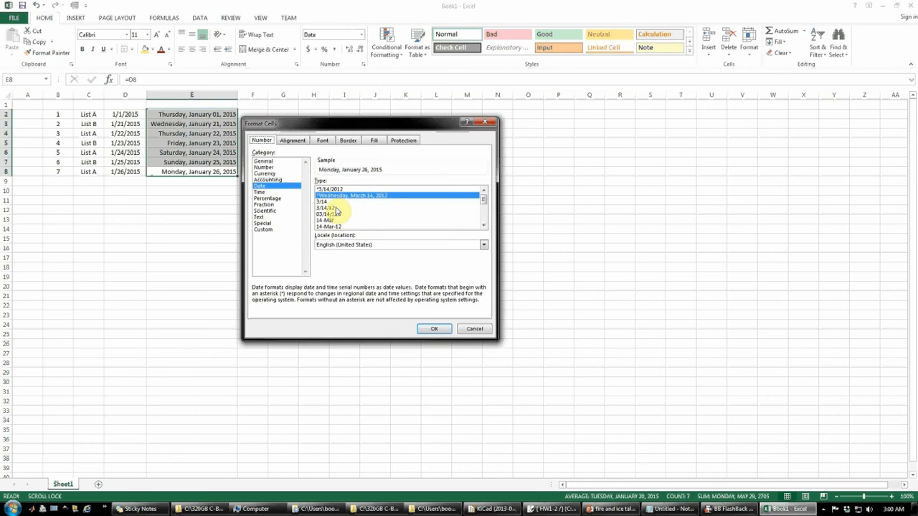
{"action": "scroll", "coordinate": [342, 206], "scroll_direction": "down", "scroll_amount": 3}
{"action": "scroll", "coordinate": [334, 221], "scroll_direction": "down", "scroll_amount": 1}
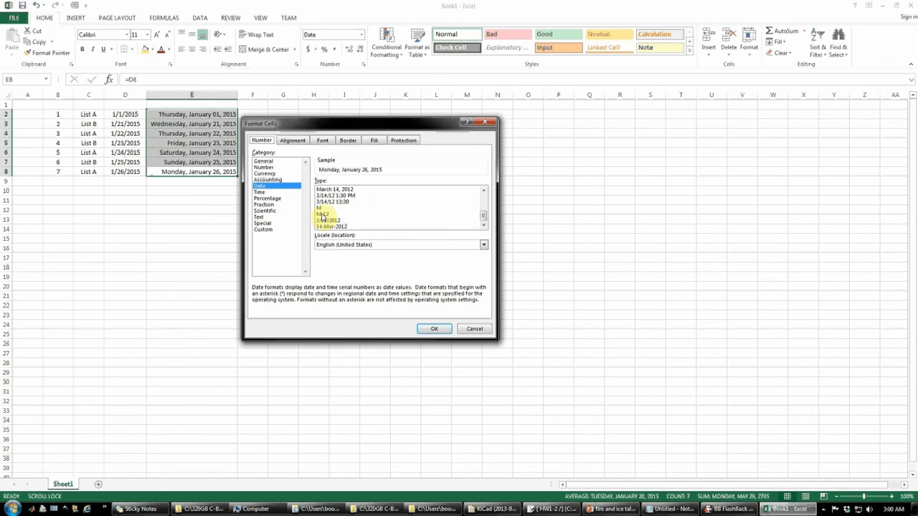
{"action": "scroll", "coordinate": [321, 219], "scroll_direction": "up", "scroll_amount": 2}
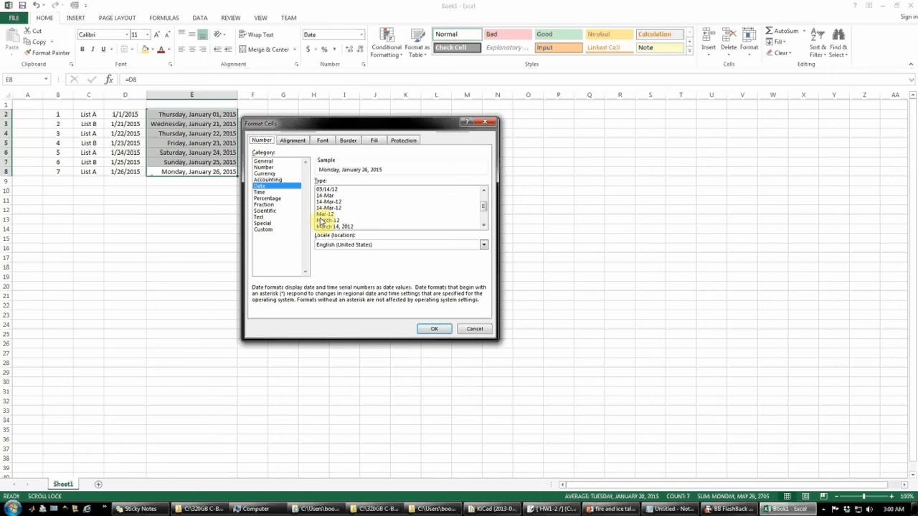
{"action": "scroll", "coordinate": [321, 224], "scroll_direction": "down", "scroll_amount": 2}
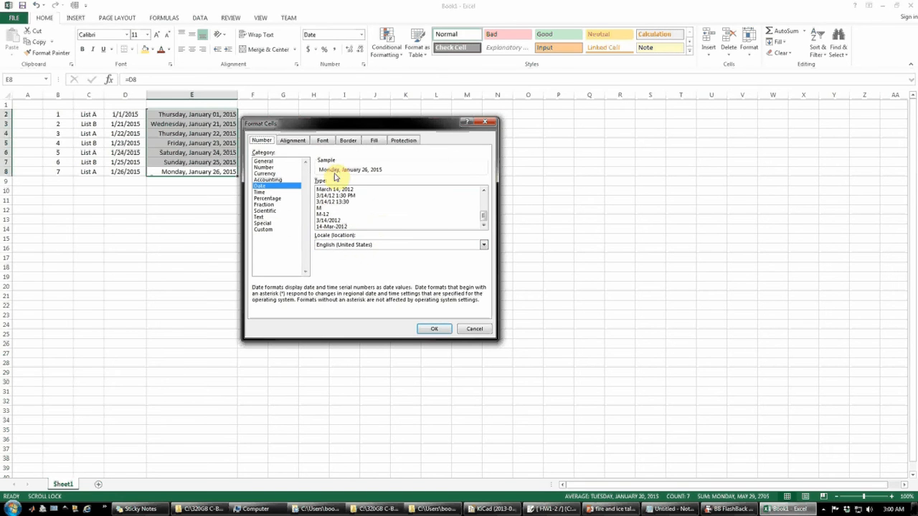
{"action": "left_click", "coordinate": [263, 230]}
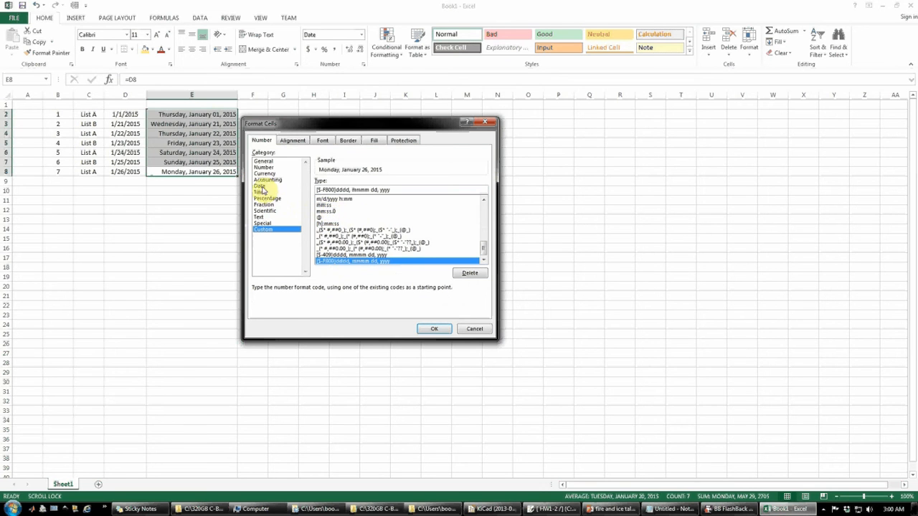
{"action": "left_click", "coordinate": [259, 187]}
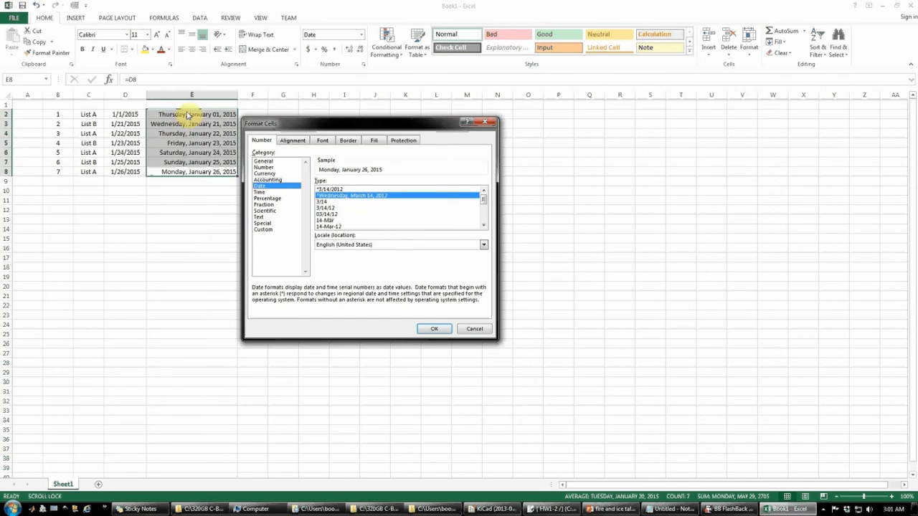
Step: Shorten the year in the custom format code of E2:E8 so it reads [$-F800]dddd, mmmm dd, yy
{"action": "left_click", "coordinate": [264, 229]}
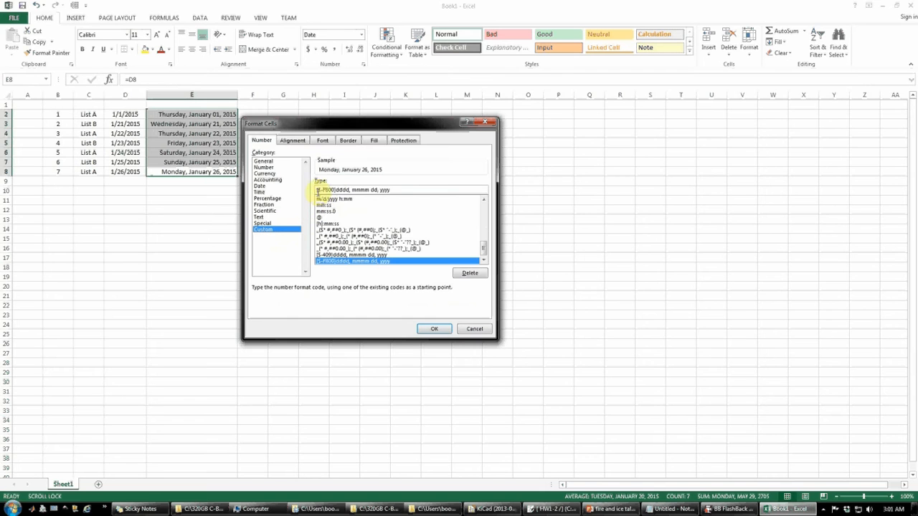
{"action": "left_click_drag", "start_coordinate": [318, 190], "coordinate": [404, 189]}
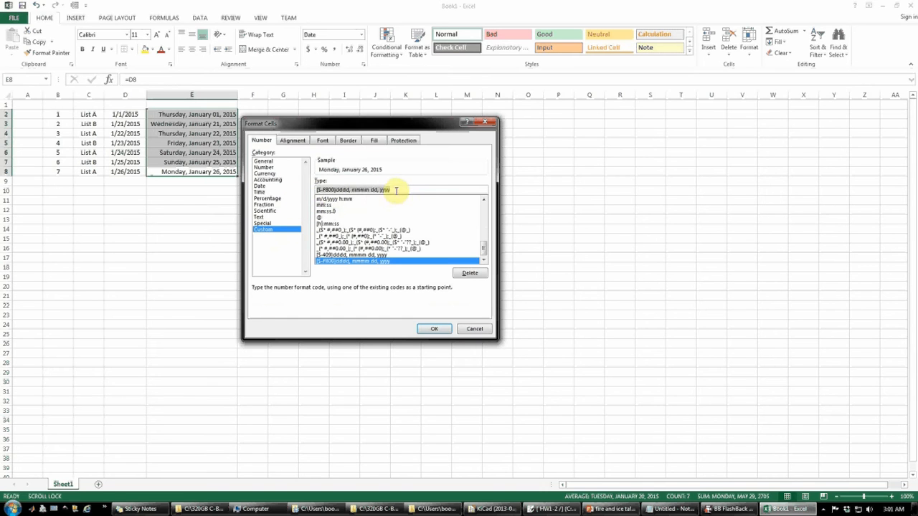
{"action": "left_click", "coordinate": [395, 190]}
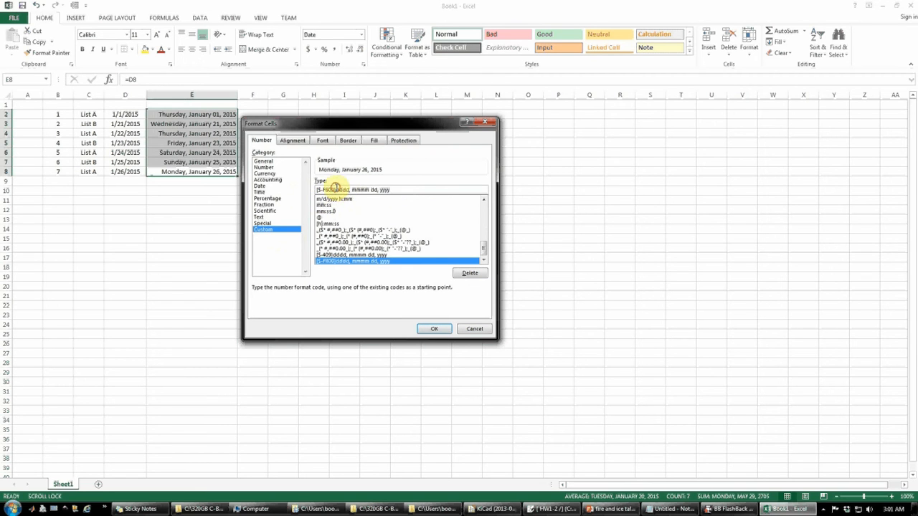
{"action": "left_click_drag", "start_coordinate": [334, 189], "coordinate": [317, 190]}
{"action": "double_click", "coordinate": [368, 190]}
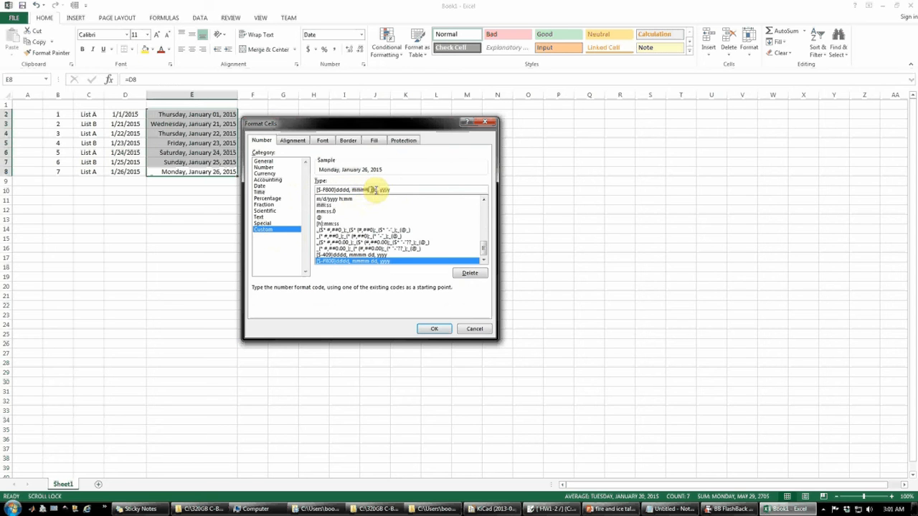
{"action": "double_click", "coordinate": [373, 190]}
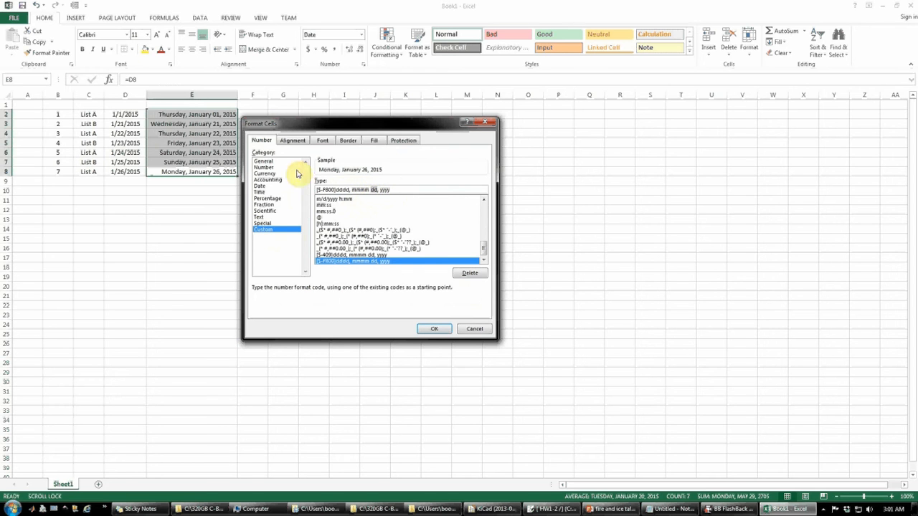
{"action": "left_click_drag", "start_coordinate": [369, 191], "coordinate": [378, 192]}
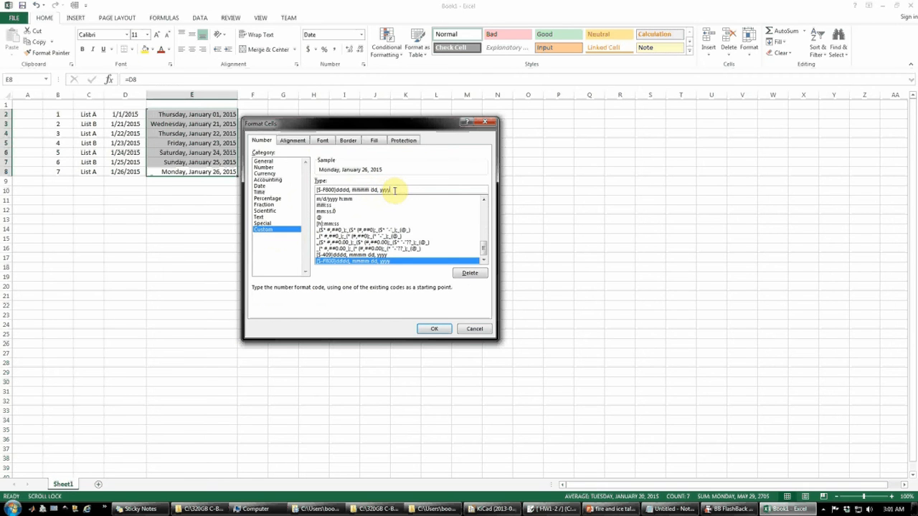
{"action": "key", "text": "BackSpace"}
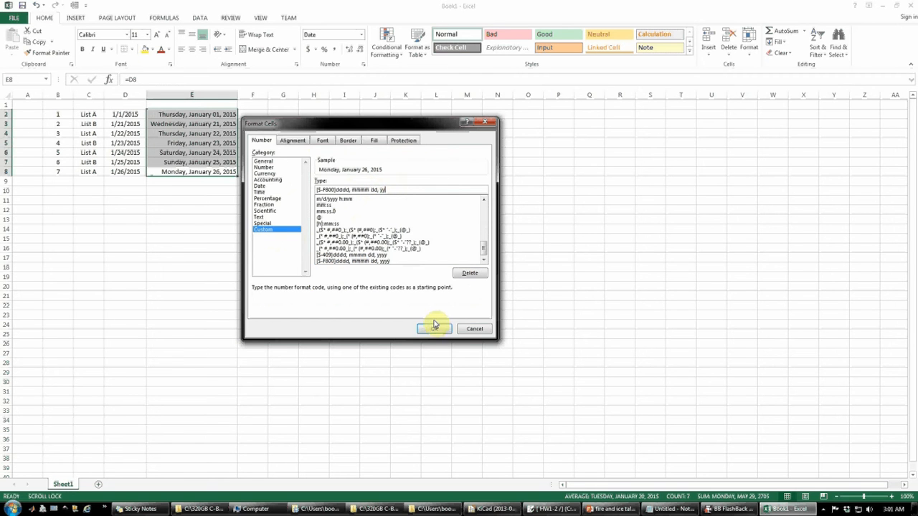
{"action": "left_click", "coordinate": [433, 328]}
{"action": "left_click", "coordinate": [314, 267]}
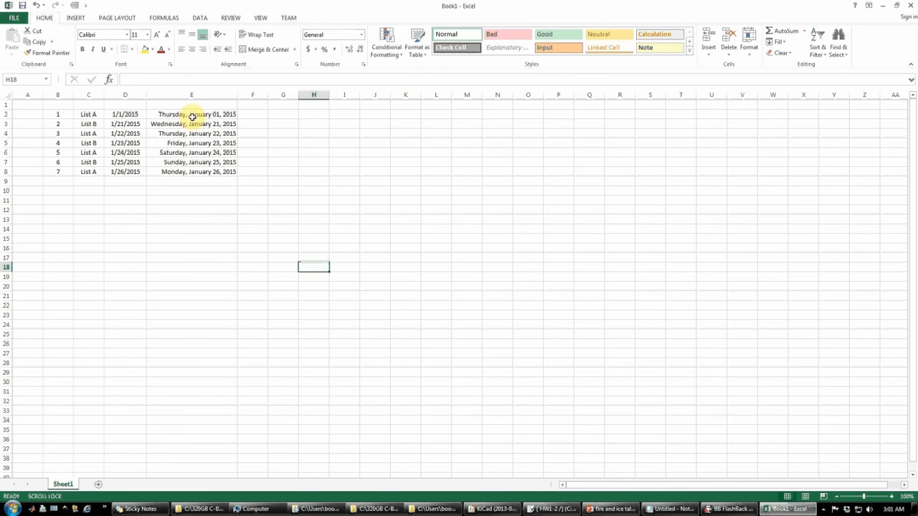
Step: Remove the [$-F800] prefix from the custom format of E2:E8, leaving dddd, mmmm dd, yy
{"action": "left_click_drag", "start_coordinate": [193, 115], "coordinate": [190, 172]}
{"action": "key", "text": "ctrl+1"}
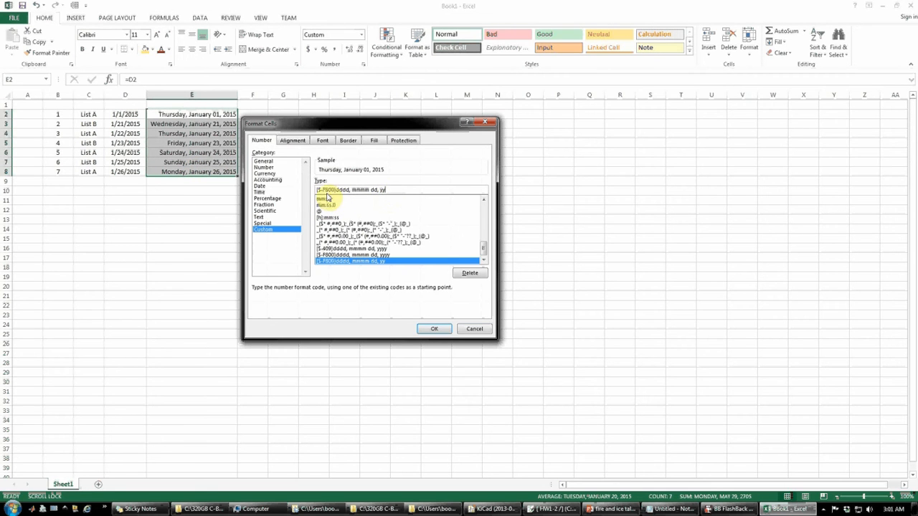
{"action": "left_click_drag", "start_coordinate": [334, 189], "coordinate": [303, 191]}
{"action": "key", "text": "BackSpace"}
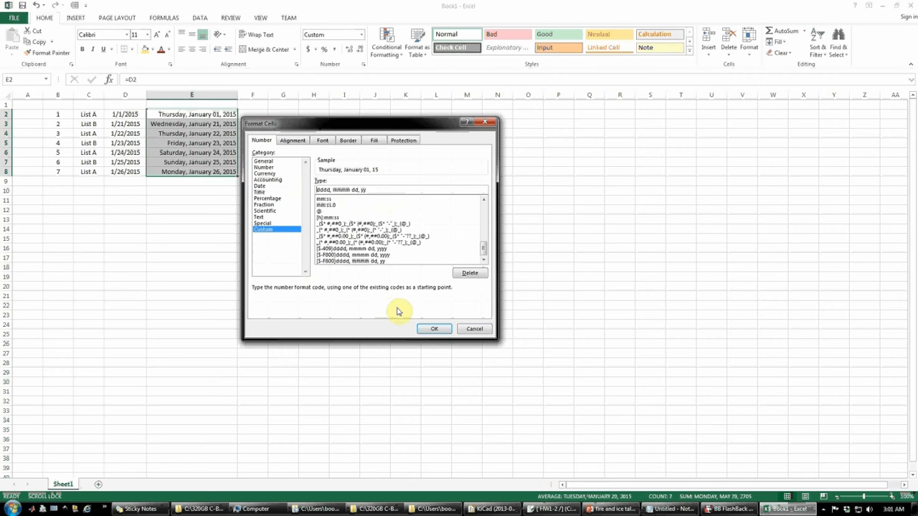
{"action": "left_click", "coordinate": [432, 329]}
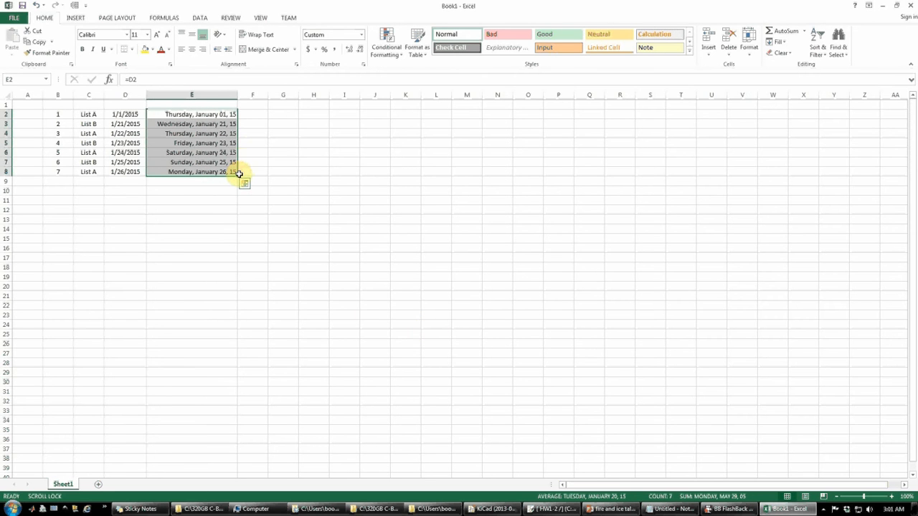
Step: Change the custom format of E2:E8 to dddd, mmm dd, yyyy for a four-digit year and abbreviated month
{"action": "key", "text": "ctrl+1"}
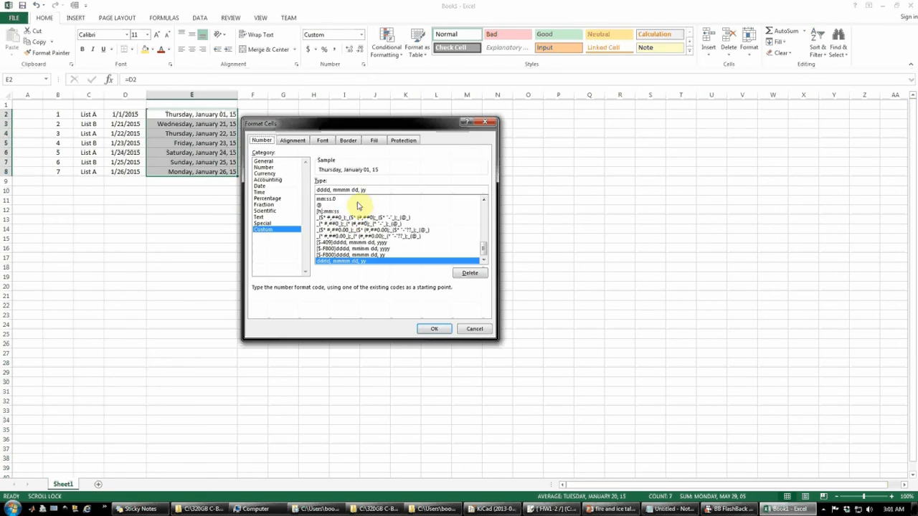
{"action": "type", "text": "yy"}
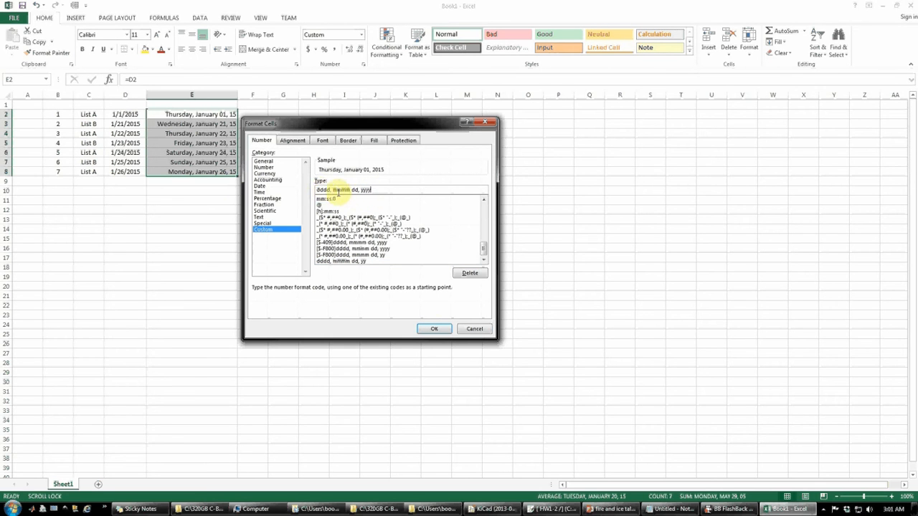
{"action": "left_click_drag", "start_coordinate": [333, 190], "coordinate": [309, 190]}
{"action": "left_click", "coordinate": [342, 189]}
{"action": "key", "text": "BackSpace"}
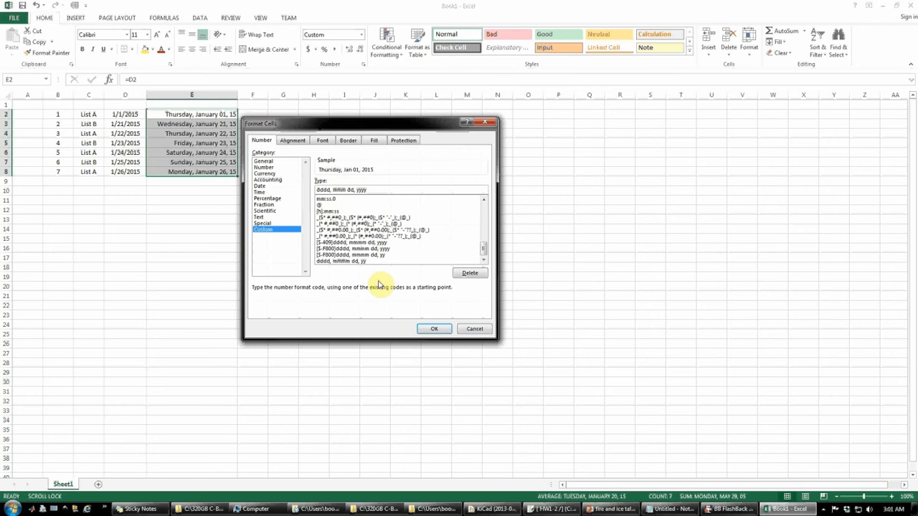
{"action": "left_click", "coordinate": [434, 329]}
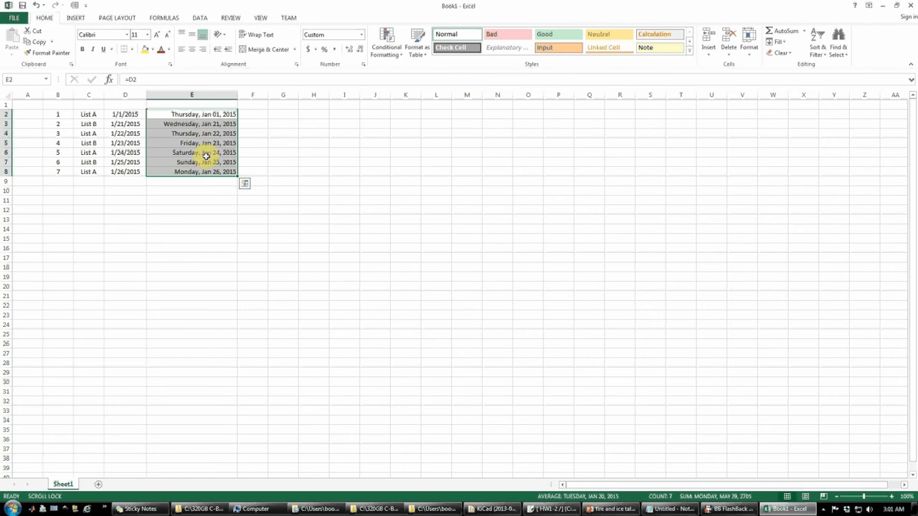
Step: Replace the custom format code of E2:E8 with dd-mmm-yy
{"action": "left_click", "coordinate": [215, 197]}
{"action": "left_click_drag", "start_coordinate": [211, 115], "coordinate": [199, 172]}
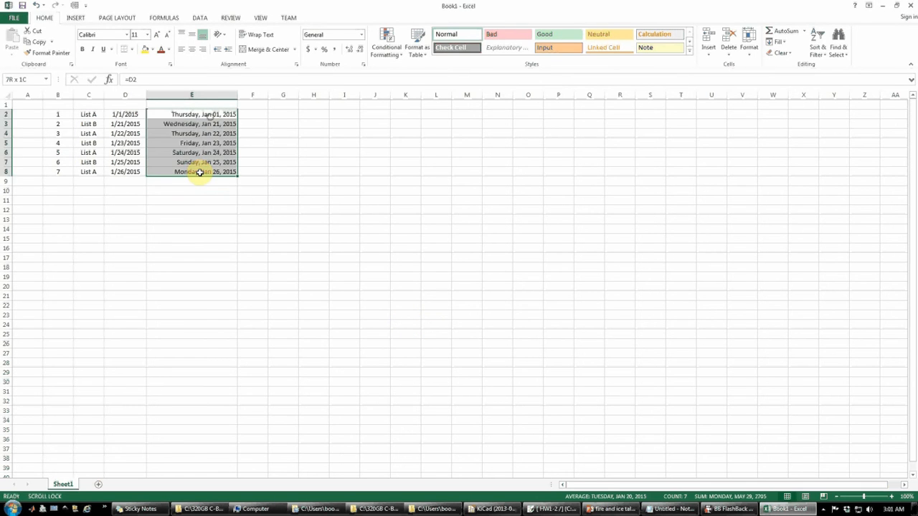
{"action": "key", "text": "ctrl+1"}
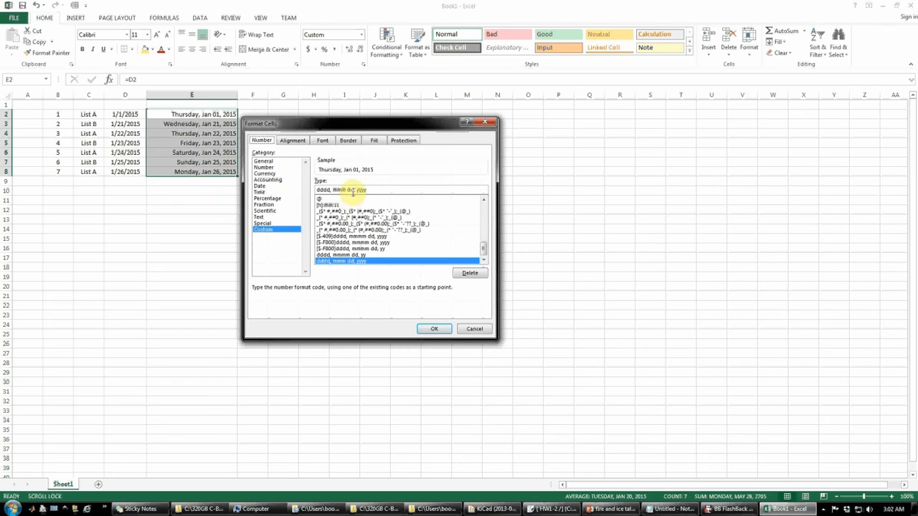
{"action": "left_click_drag", "start_coordinate": [373, 191], "coordinate": [339, 190]}
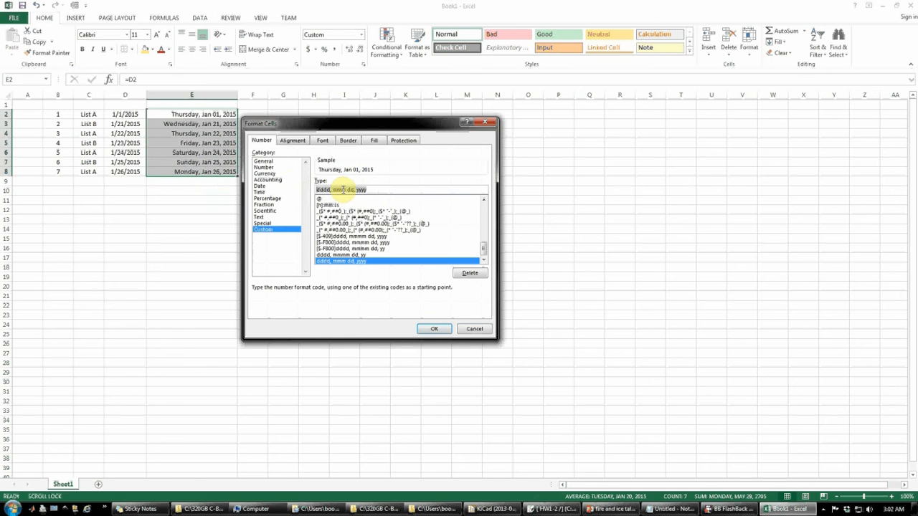
{"action": "type", "text": "dd-mmm-"}
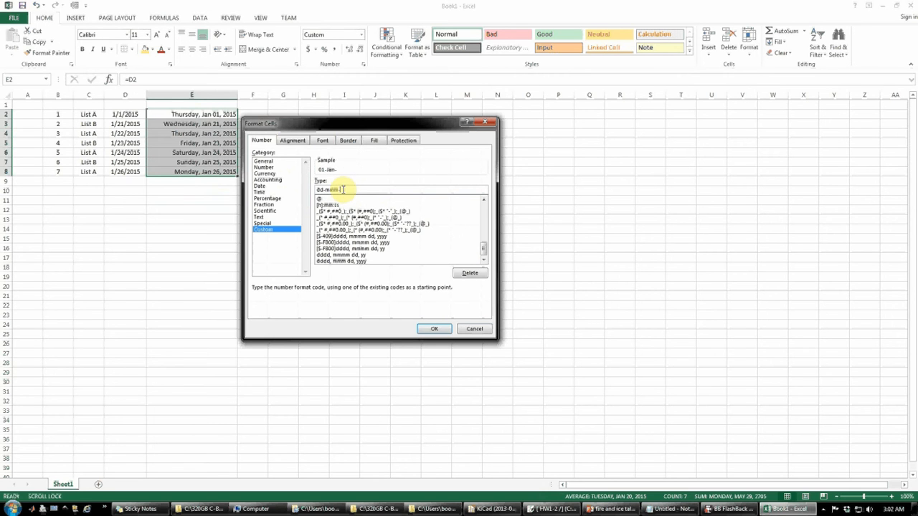
{"action": "left_click", "coordinate": [423, 328]}
Step: Change the custom format of E2:E8 to ddmmmyyyy, with a four-digit year and no hyphens
{"action": "key", "text": "ctrl+1"}
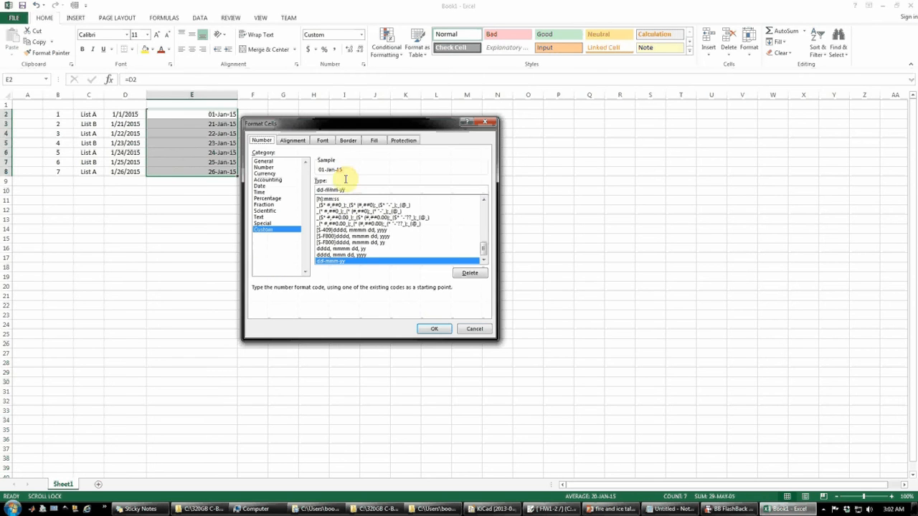
{"action": "left_click", "coordinate": [352, 192]}
{"action": "type", "text": "yy"}
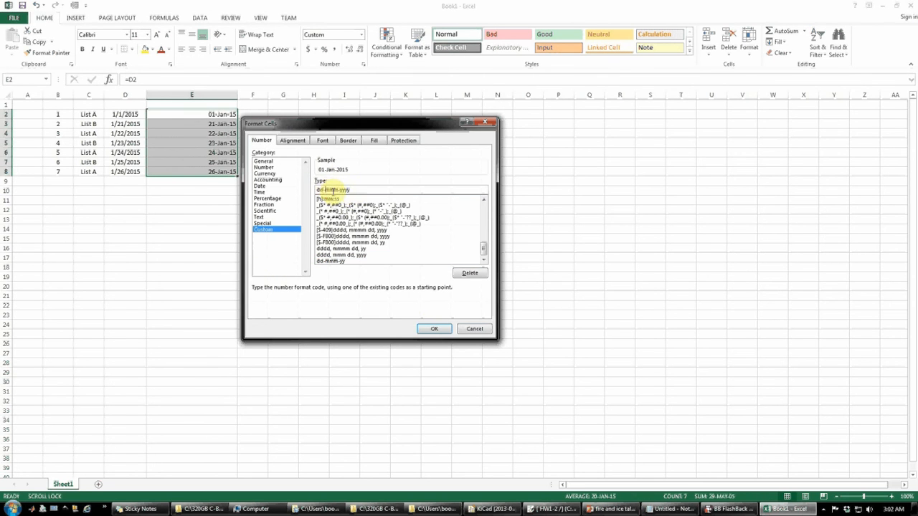
{"action": "left_click", "coordinate": [337, 190]}
{"action": "key", "text": "BackSpace"}
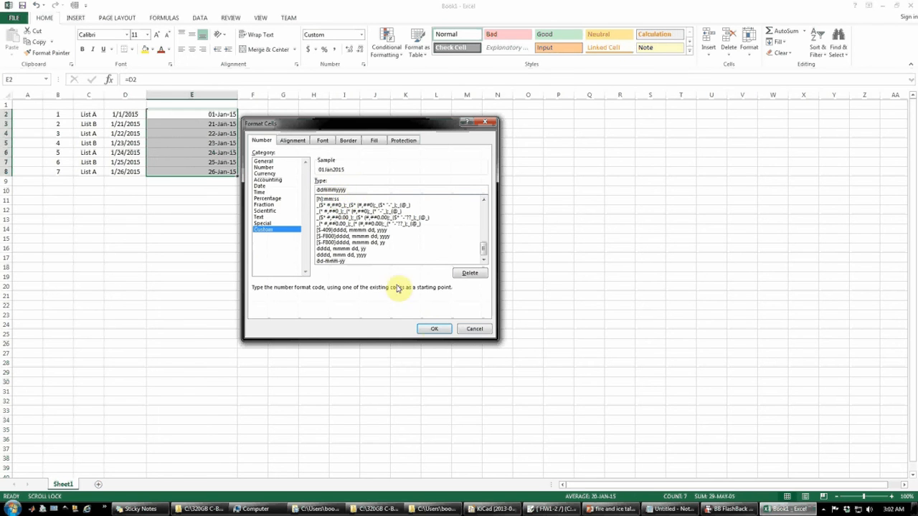
{"action": "left_click", "coordinate": [434, 329]}
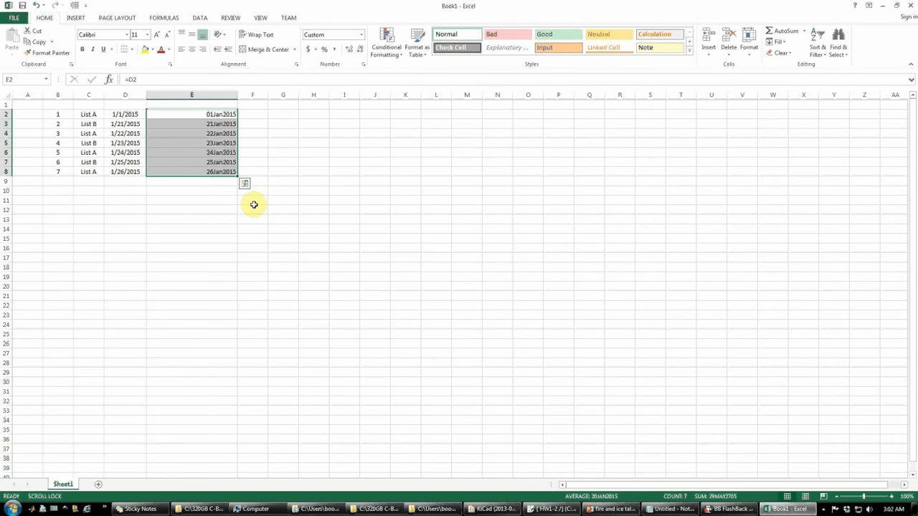
{"action": "key", "text": "ctrl+1"}
{"action": "left_click", "coordinate": [438, 328]}
{"action": "left_click", "coordinate": [367, 294]}
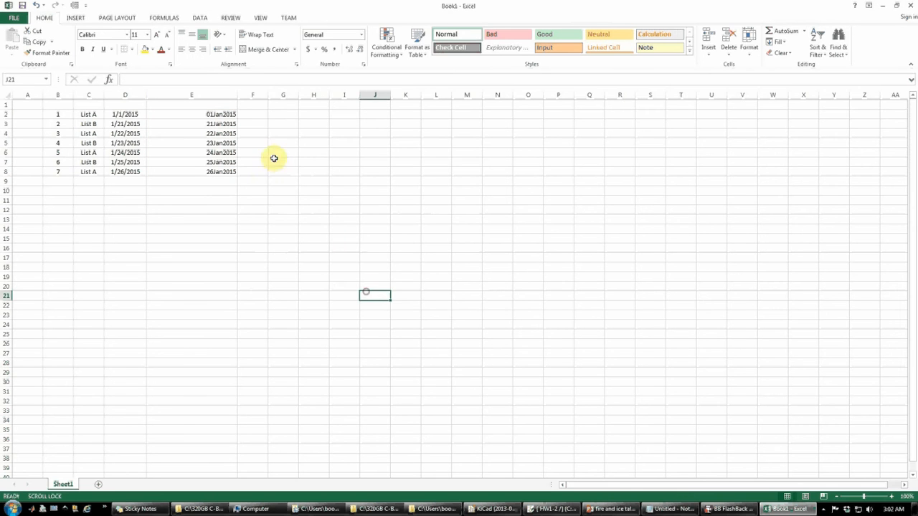
Step: Enter the time 4:30 in cell F2 and 5:00 in cell F3
{"action": "left_click", "coordinate": [256, 115]}
{"action": "type", "text": "4:30"}
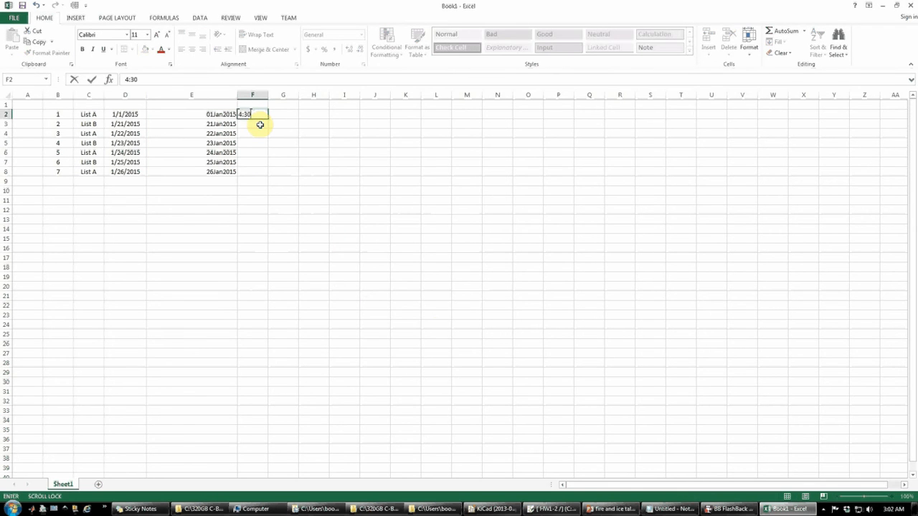
{"action": "key", "text": "Return"}
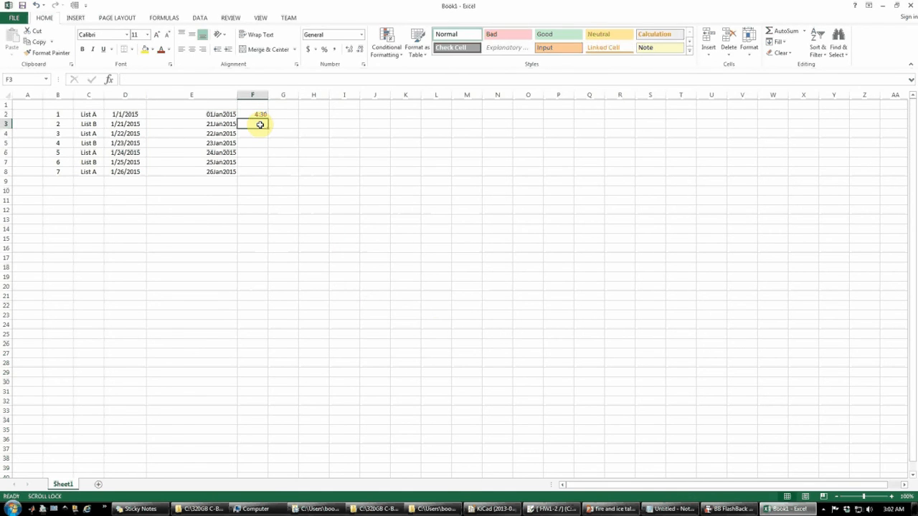
{"action": "type", "text": "4:30"}
{"action": "key", "text": "Return"}
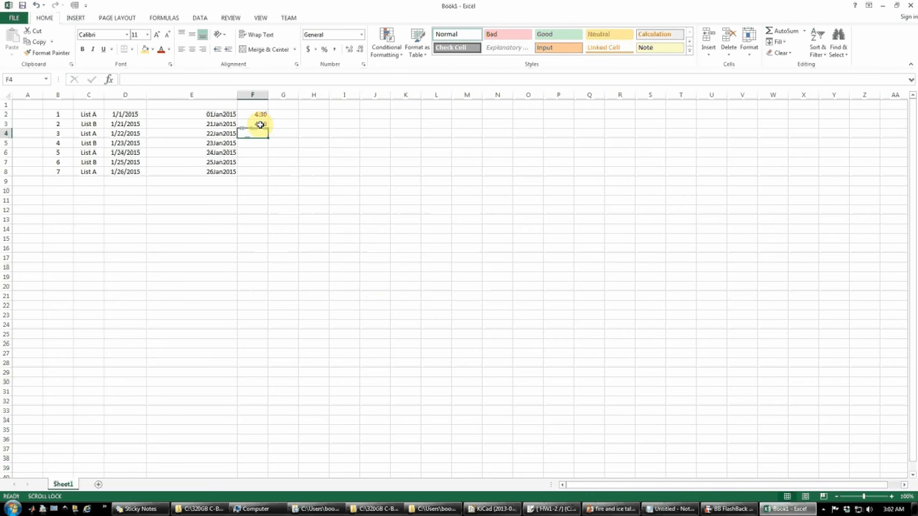
{"action": "left_click", "coordinate": [259, 124]}
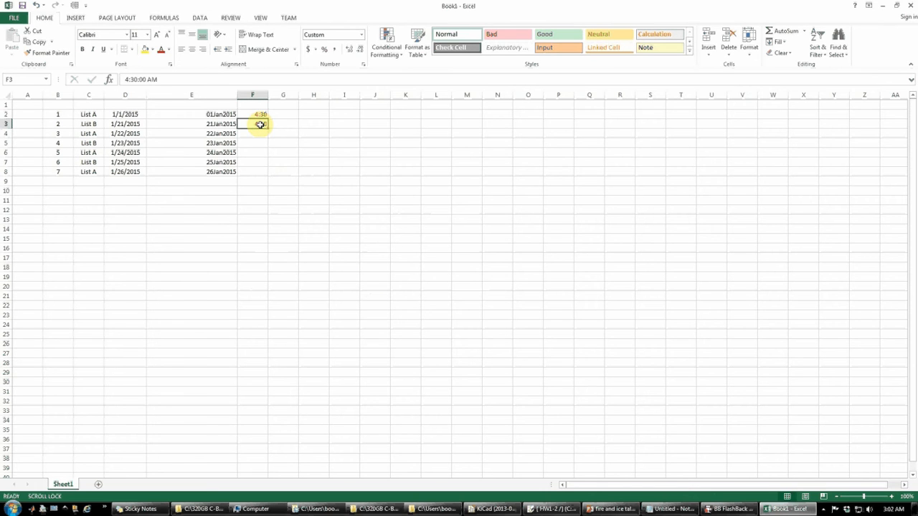
{"action": "type", "text": "5:00"}
{"action": "key", "text": "Return"}
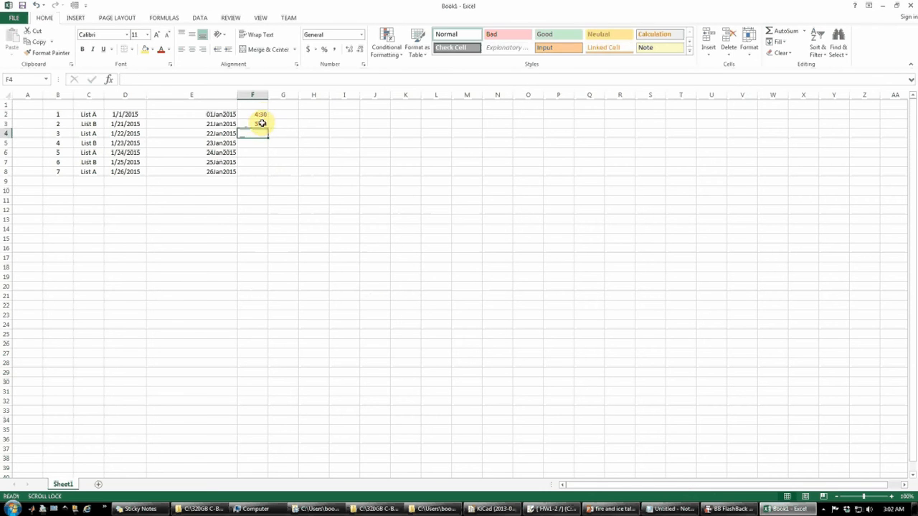
Step: Fill the half-hour time series from F2:F3 down to F38
{"action": "mouse_move", "coordinate": [259, 115]}
{"action": "left_mouse_down"}
{"action": "mouse_move", "coordinate": [258, 128]}
{"action": "mouse_move", "coordinate": [269, 131]}
{"action": "mouse_move", "coordinate": [261, 122]}
{"action": "left_mouse_up"}
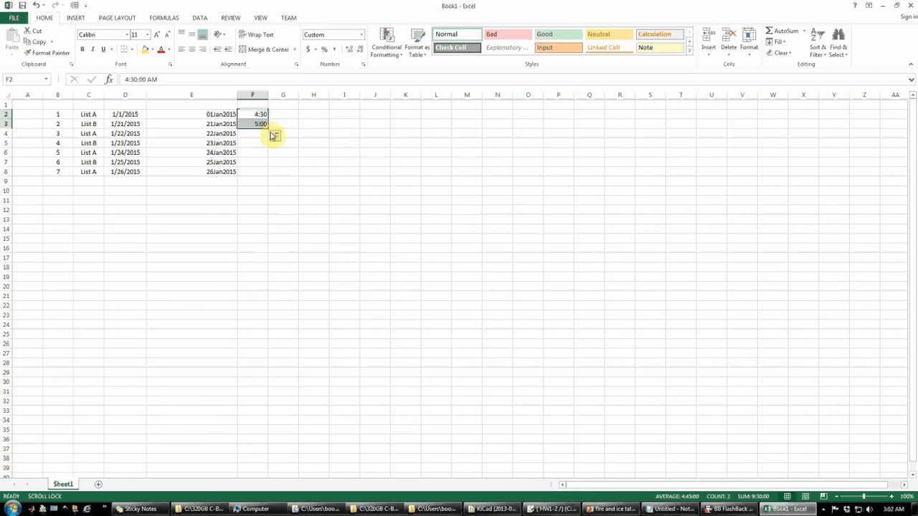
{"action": "left_click_drag", "start_coordinate": [266, 129], "coordinate": [248, 463]}
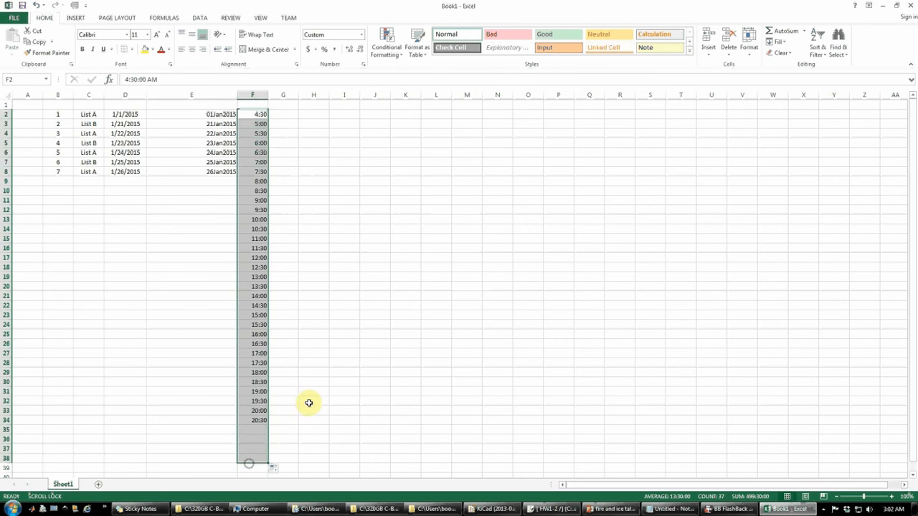
{"action": "left_click", "coordinate": [279, 121]}
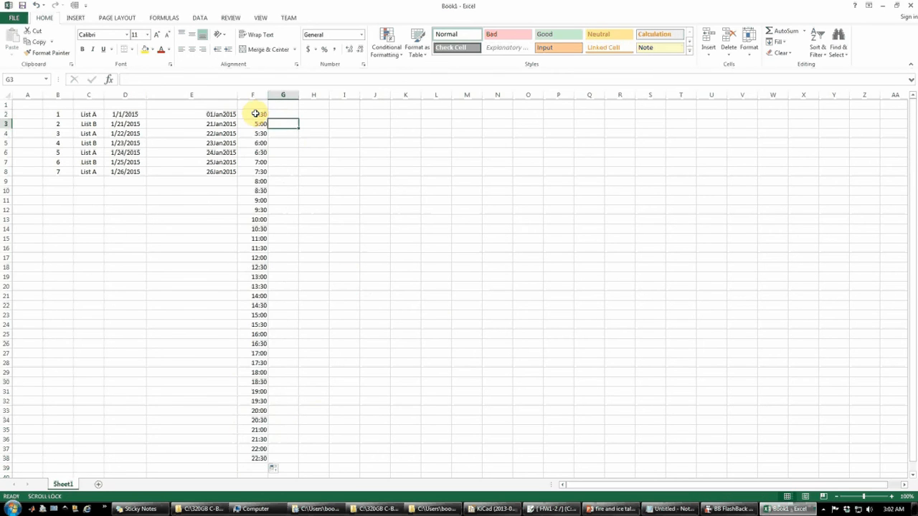
{"action": "left_click_drag", "start_coordinate": [255, 113], "coordinate": [251, 374]}
{"action": "left_click", "coordinate": [281, 277]}
{"action": "left_click", "coordinate": [284, 295]}
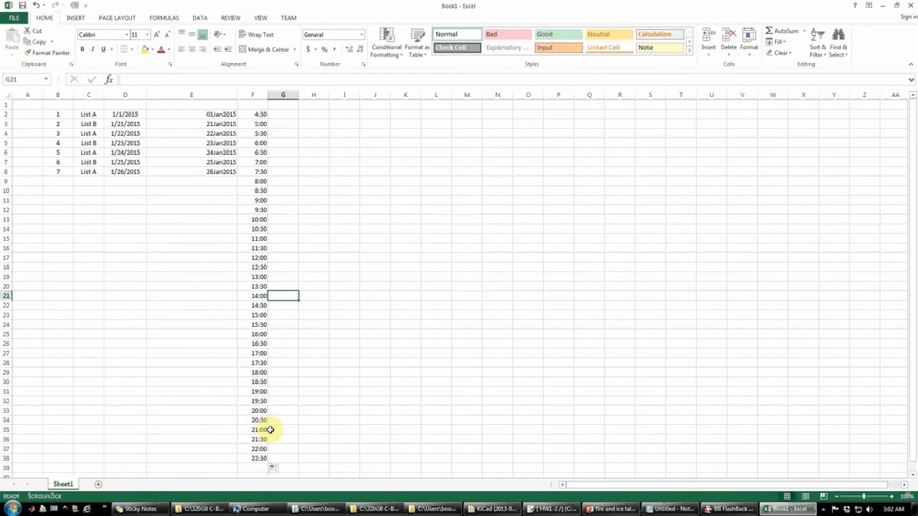
Step: Continue the half-hour time series from F37:F38 down to F47, and check the entries in F40 and F41
{"action": "scroll", "coordinate": [283, 402], "scroll_direction": "down", "scroll_amount": 2}
{"action": "scroll", "coordinate": [283, 402], "scroll_direction": "down", "scroll_amount": 1}
{"action": "left_click", "coordinate": [259, 353]}
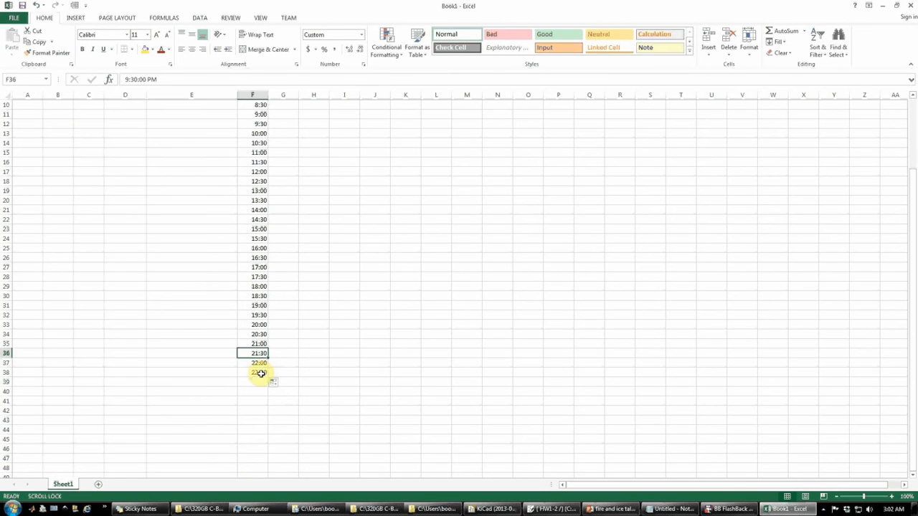
{"action": "left_click_drag", "start_coordinate": [256, 363], "coordinate": [265, 458]}
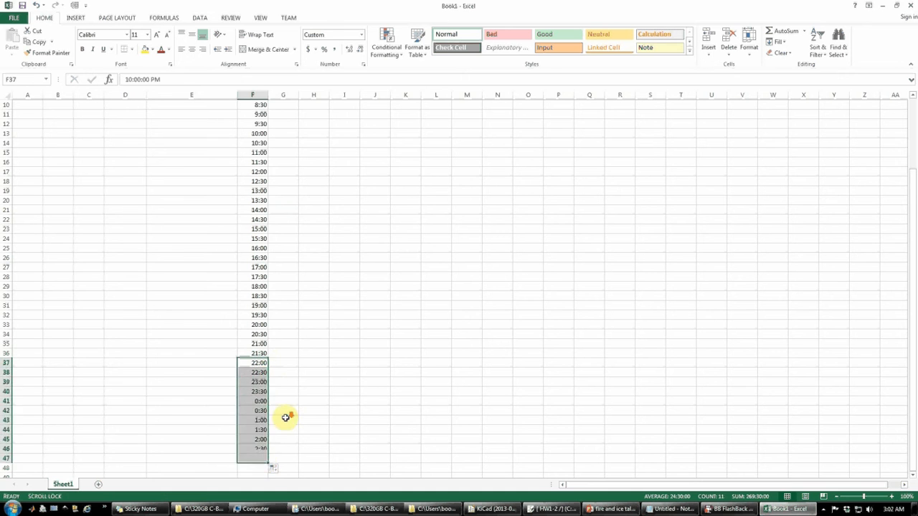
{"action": "scroll", "coordinate": [285, 417], "scroll_direction": "down", "scroll_amount": 3}
{"action": "left_click", "coordinate": [304, 379]}
{"action": "left_click", "coordinate": [254, 309]}
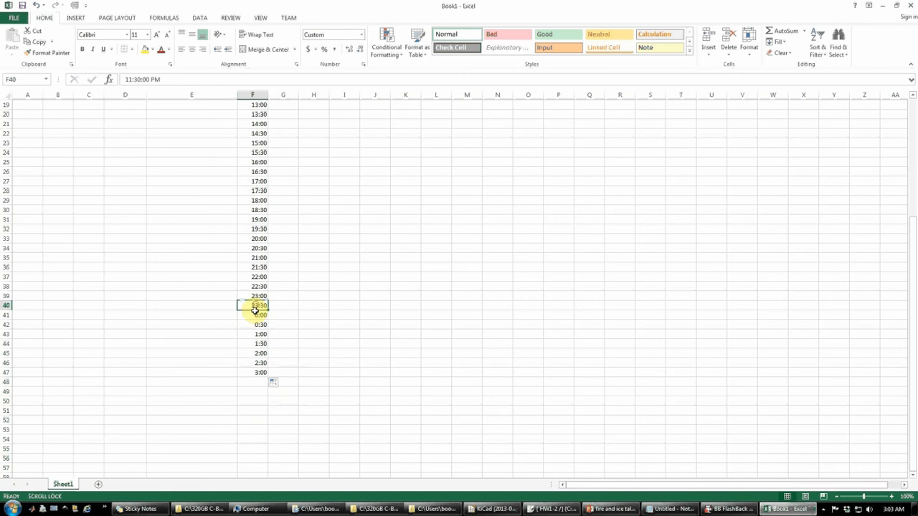
{"action": "left_click", "coordinate": [261, 316]}
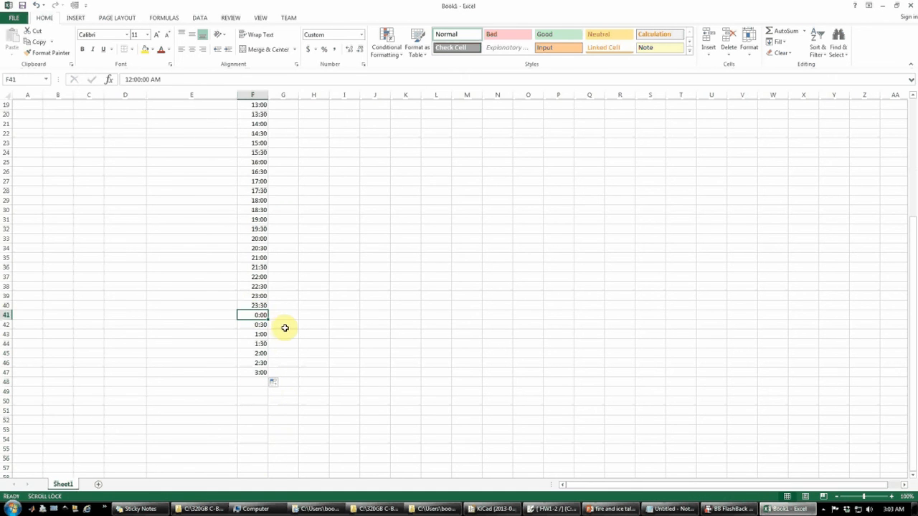
{"action": "scroll", "coordinate": [285, 326], "scroll_direction": "up", "scroll_amount": 2}
{"action": "scroll", "coordinate": [274, 312], "scroll_direction": "up", "scroll_amount": 4}
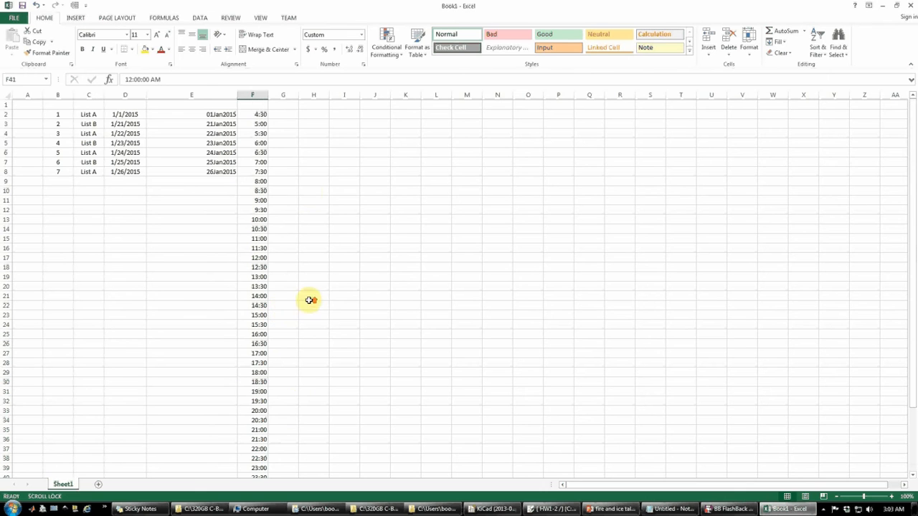
{"action": "left_click", "coordinate": [257, 127]}
{"action": "left_click_drag", "start_coordinate": [257, 127], "coordinate": [258, 115]}
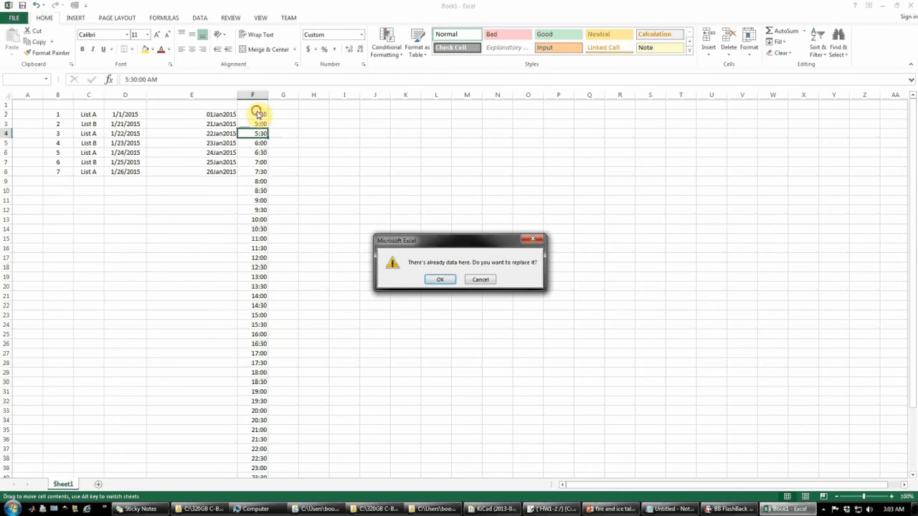
{"action": "left_click", "coordinate": [482, 281]}
Step: Try the custom time format h:mm AM/PM on cell F2 and undo the format change
{"action": "left_click", "coordinate": [260, 116]}
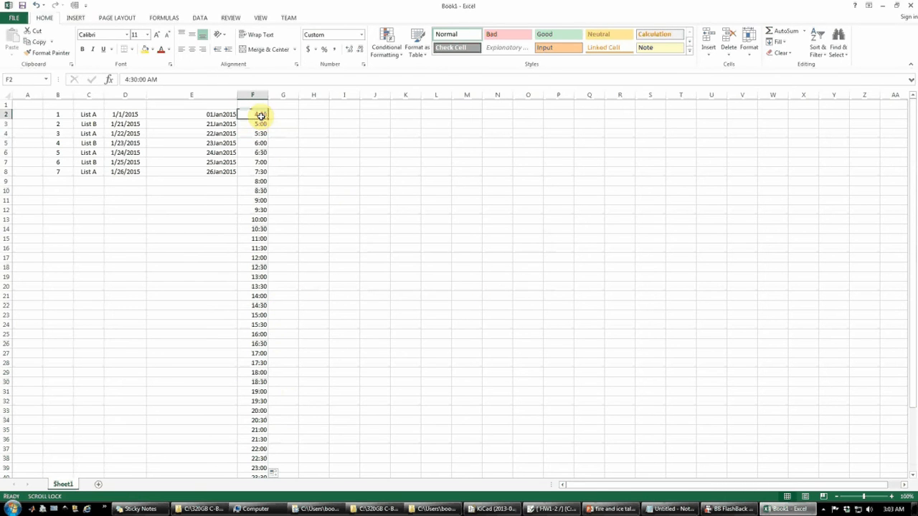
{"action": "key", "text": "ctrl+1"}
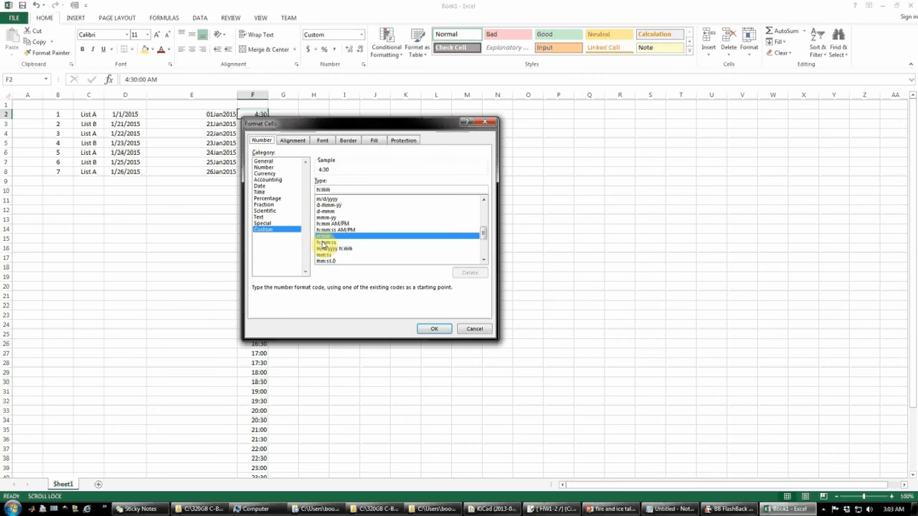
{"action": "left_click_drag", "start_coordinate": [352, 124], "coordinate": [398, 127]}
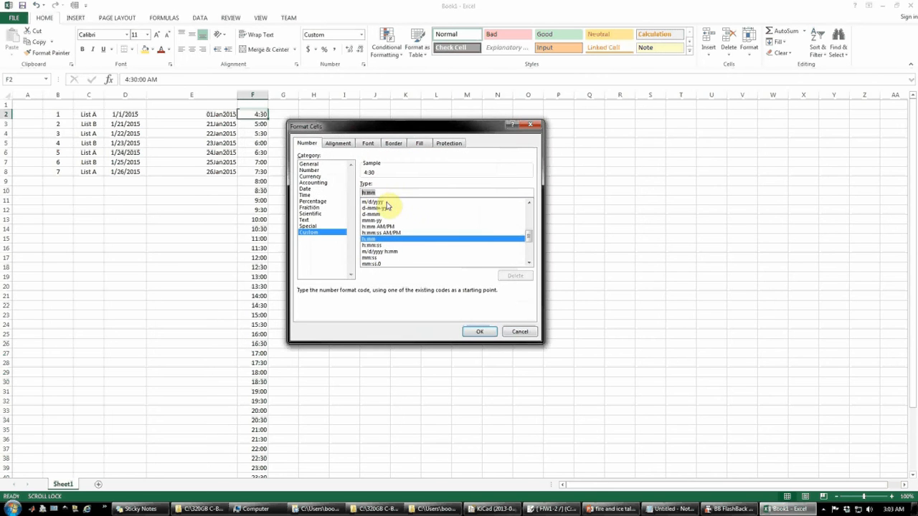
{"action": "left_click", "coordinate": [377, 192]}
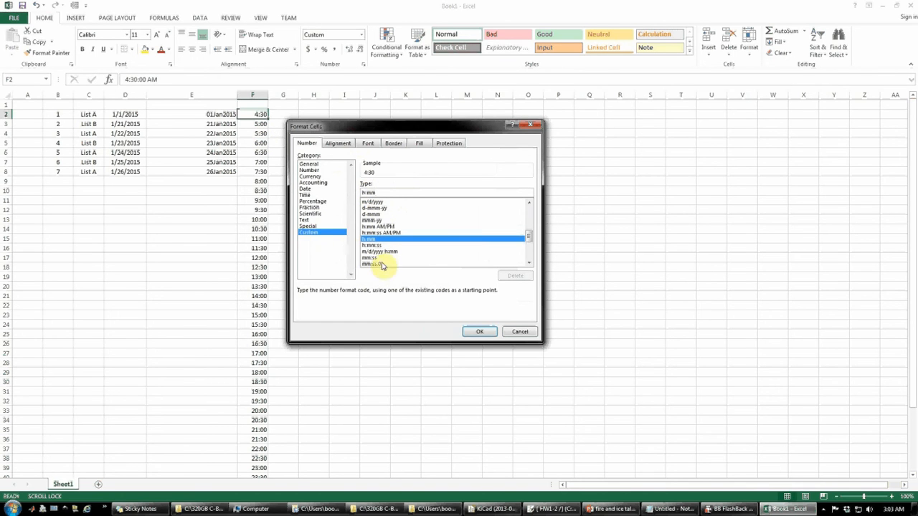
{"action": "left_click", "coordinate": [307, 225]}
{"action": "left_click", "coordinate": [307, 220]}
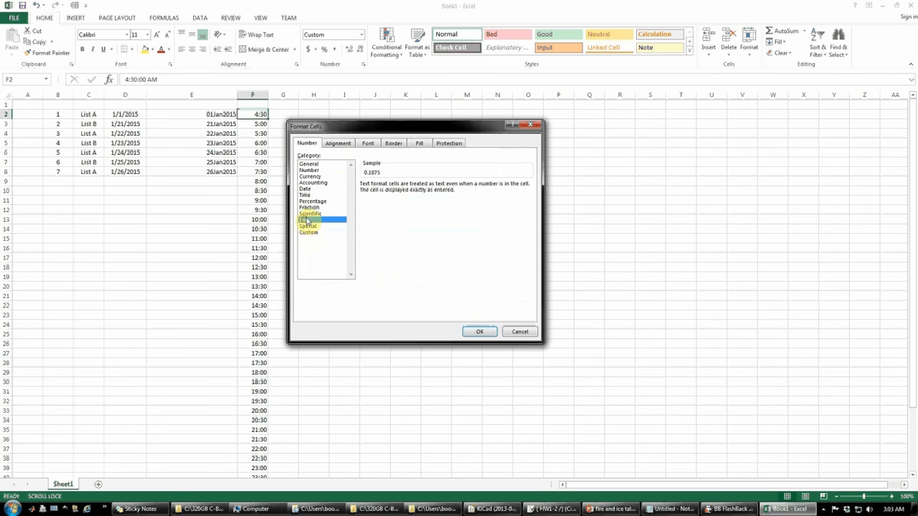
{"action": "left_click", "coordinate": [307, 213]}
{"action": "left_click", "coordinate": [308, 232]}
{"action": "left_click", "coordinate": [379, 246]}
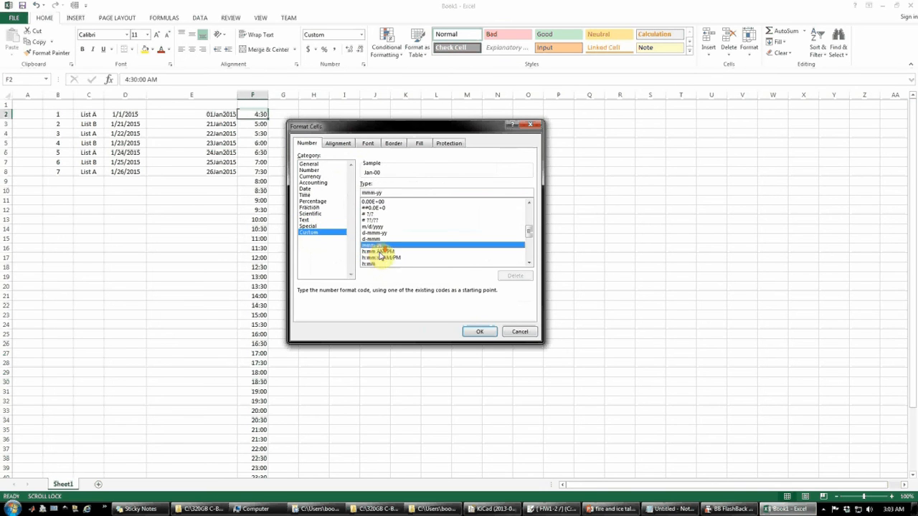
{"action": "scroll", "coordinate": [380, 255], "scroll_direction": "down", "scroll_amount": 2}
{"action": "scroll", "coordinate": [380, 250], "scroll_direction": "up", "scroll_amount": 1}
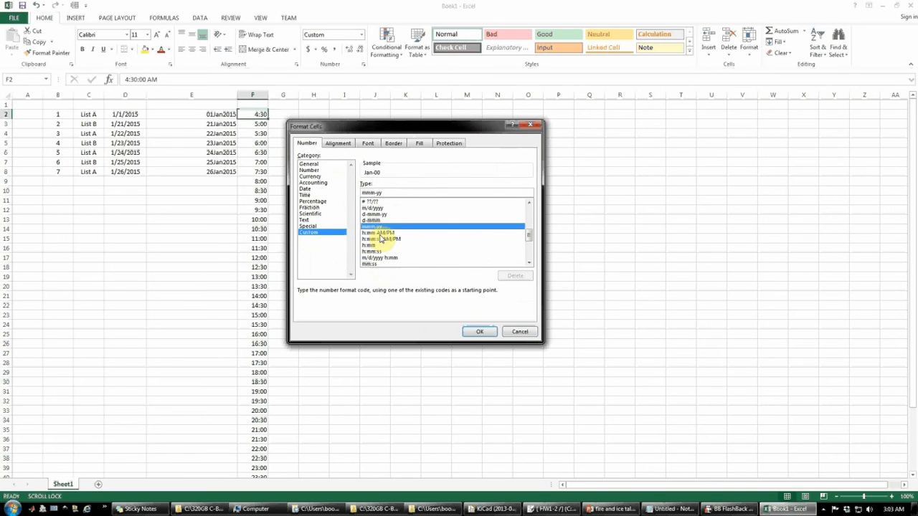
{"action": "left_click", "coordinate": [379, 233]}
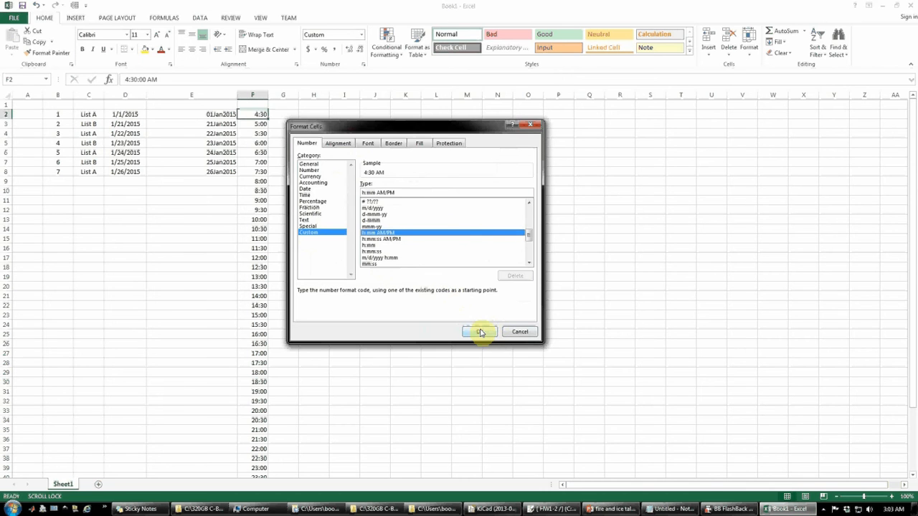
{"action": "left_click", "coordinate": [481, 332]}
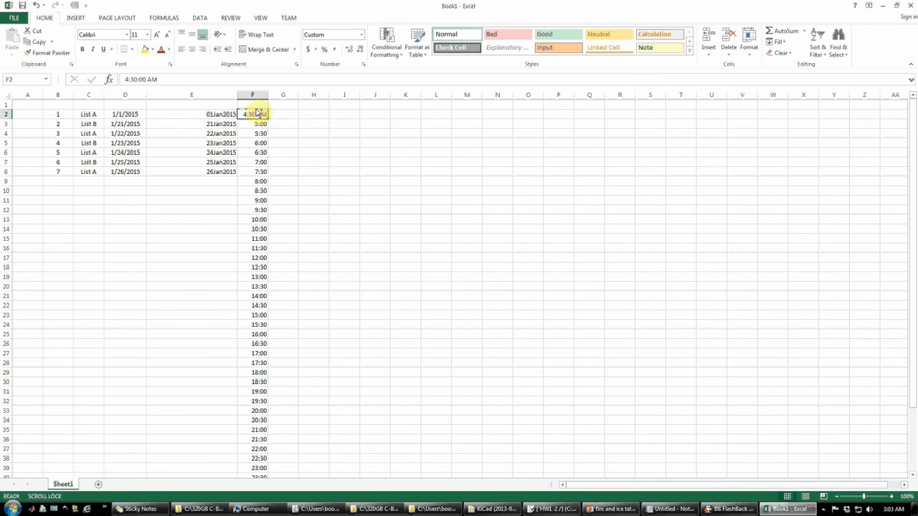
{"action": "key", "text": "ctrl+z"}
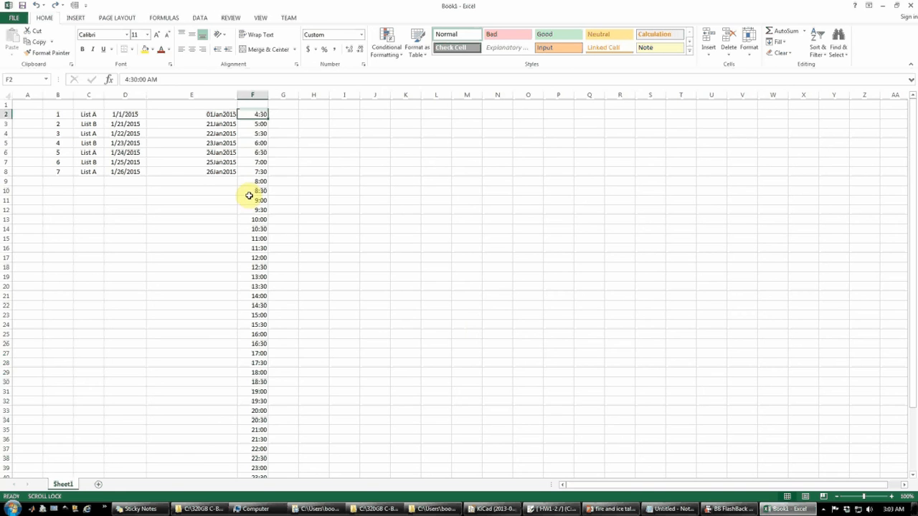
Step: Look through the times in column F from F2 to the end of the series in F47
{"action": "left_click", "coordinate": [261, 94]}
{"action": "left_click", "coordinate": [284, 114]}
{"action": "left_click", "coordinate": [260, 115]}
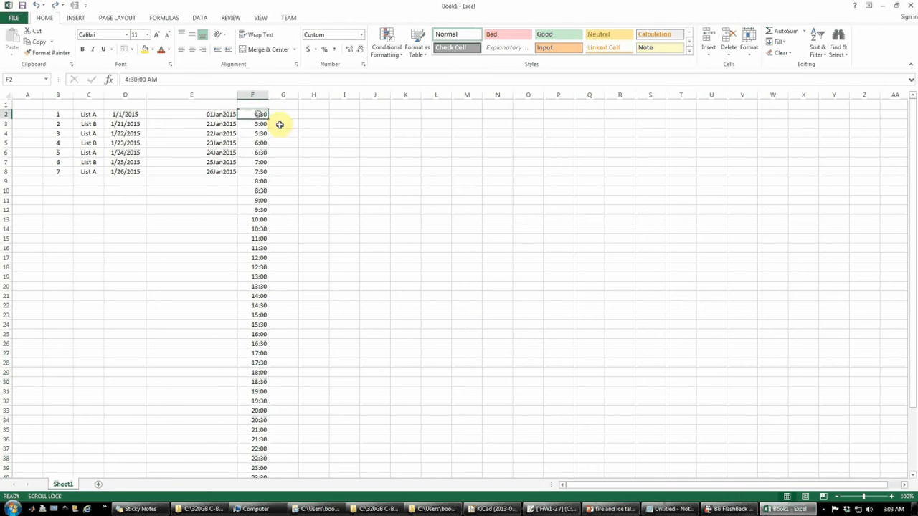
{"action": "left_click", "coordinate": [279, 124]}
{"action": "scroll", "coordinate": [296, 274], "scroll_direction": "down", "scroll_amount": 2}
{"action": "scroll", "coordinate": [297, 373], "scroll_direction": "down", "scroll_amount": 2}
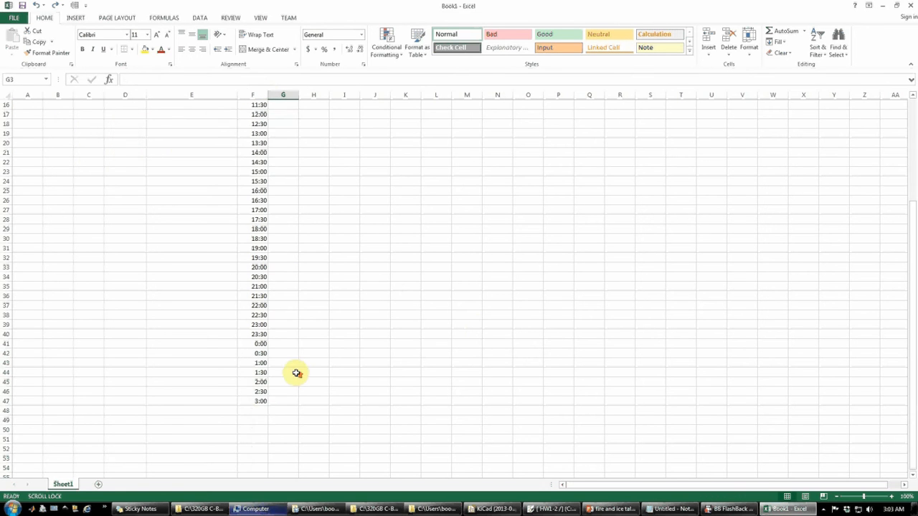
{"action": "scroll", "coordinate": [314, 335], "scroll_direction": "up", "scroll_amount": 5}
{"action": "left_click", "coordinate": [345, 228]}
{"action": "left_click", "coordinate": [259, 115]}
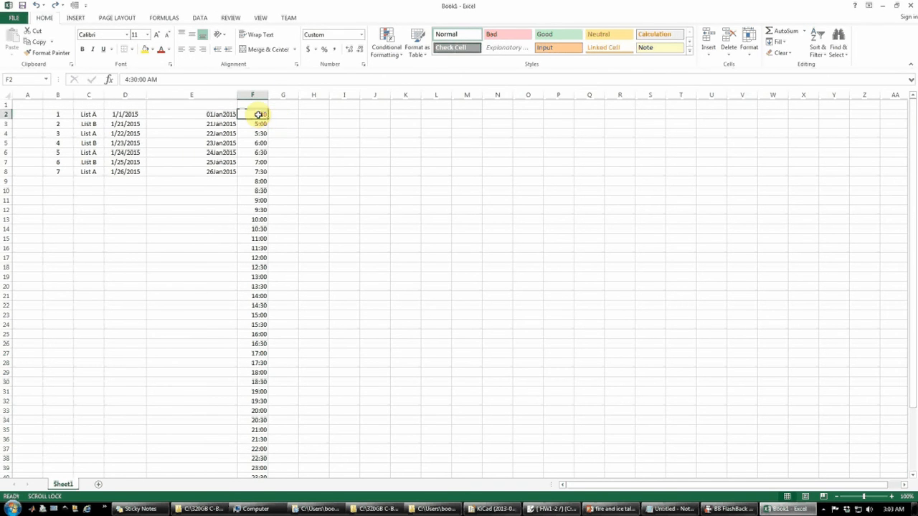
{"action": "left_click", "coordinate": [287, 123]}
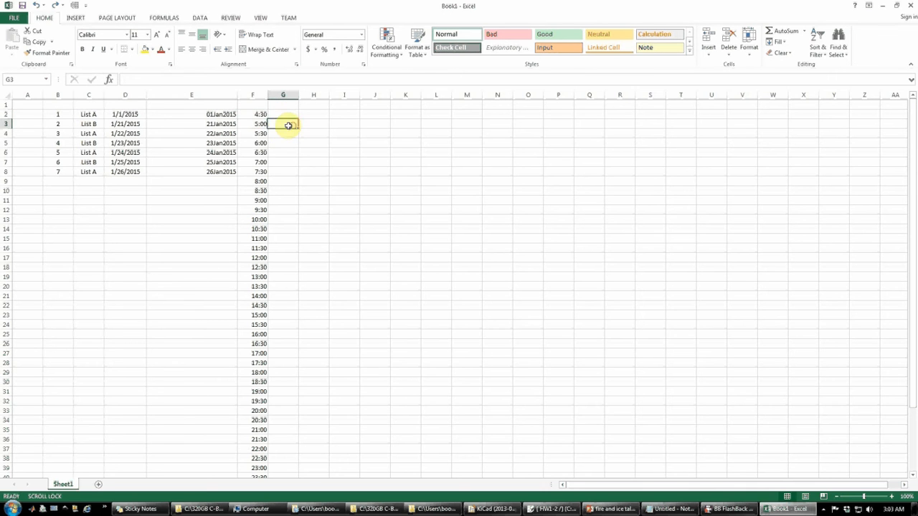
{"action": "left_click", "coordinate": [247, 113]}
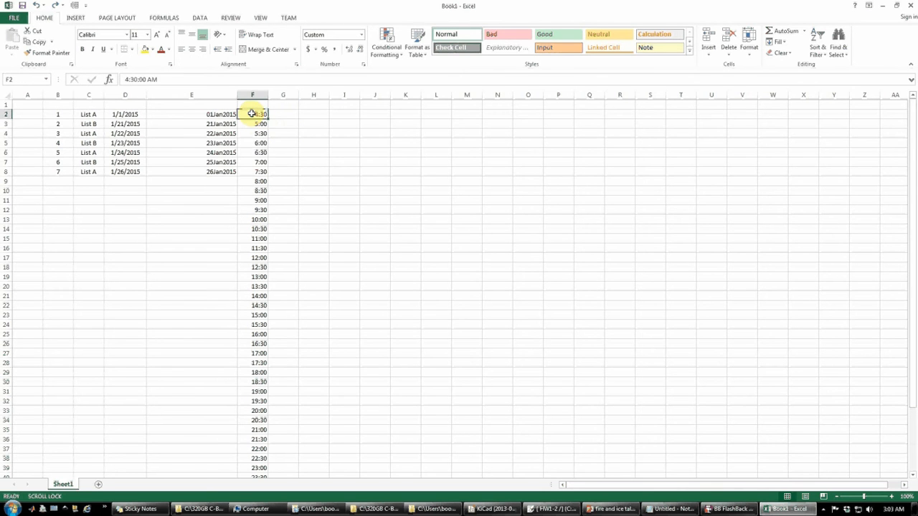
{"action": "scroll", "coordinate": [251, 113], "scroll_direction": "down", "scroll_amount": 13}
{"action": "scroll", "coordinate": [252, 113], "scroll_direction": "up", "scroll_amount": 13}
{"action": "left_click", "coordinate": [245, 132]}
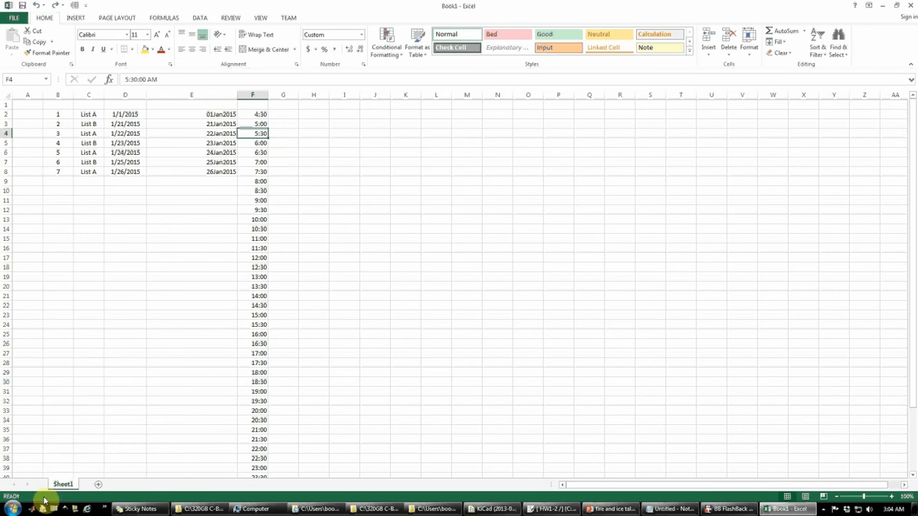
{"action": "left_click", "coordinate": [169, 276]}
{"action": "scroll", "coordinate": [170, 278], "scroll_direction": "down", "scroll_amount": 1}
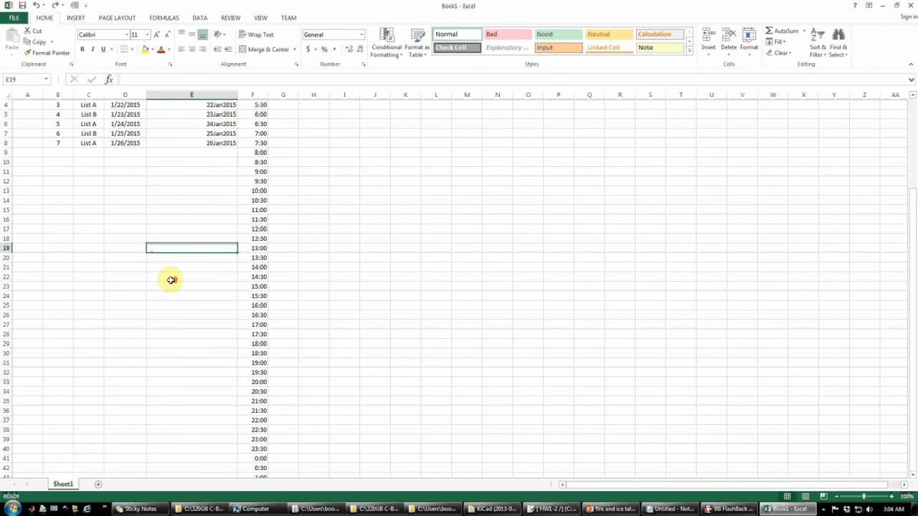
{"action": "scroll", "coordinate": [171, 280], "scroll_direction": "up", "scroll_amount": 1}
Step: Starting from F2, extend the selection down to row 8 and across to column B, covering B2:F8
{"action": "left_click", "coordinate": [253, 115]}
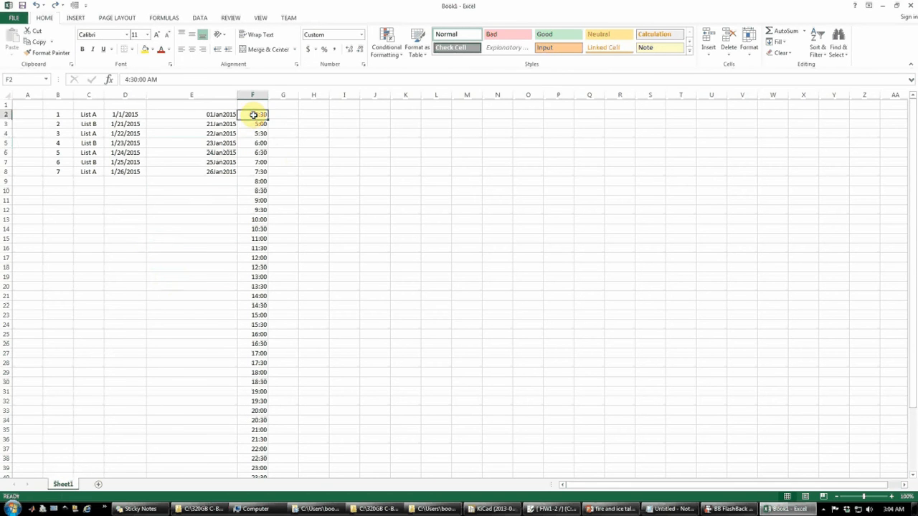
{"action": "mouse_move", "coordinate": [253, 115]}
{"action": "left_mouse_down"}
{"action": "mouse_move", "coordinate": [254, 152]}
{"action": "mouse_move", "coordinate": [253, 114]}
{"action": "left_mouse_up"}
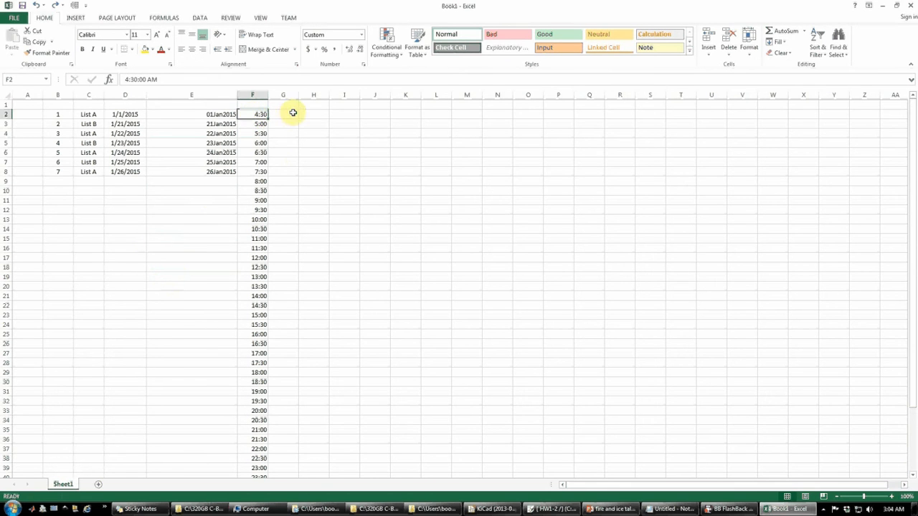
{"action": "key", "text": "shift+Down"}
{"action": "key", "text": "shift+Down"}
{"action": "key", "text": "shift+Up"}
{"action": "key", "text": "shift+Up"}
{"action": "key", "text": "shift+Down"}
{"action": "key", "text": "shift+Down"}
{"action": "key", "text": "shift+Down"}
{"action": "key", "text": "shift+Down"}
{"action": "key", "text": "shift+Down"}
{"action": "key", "text": "shift+Down"}
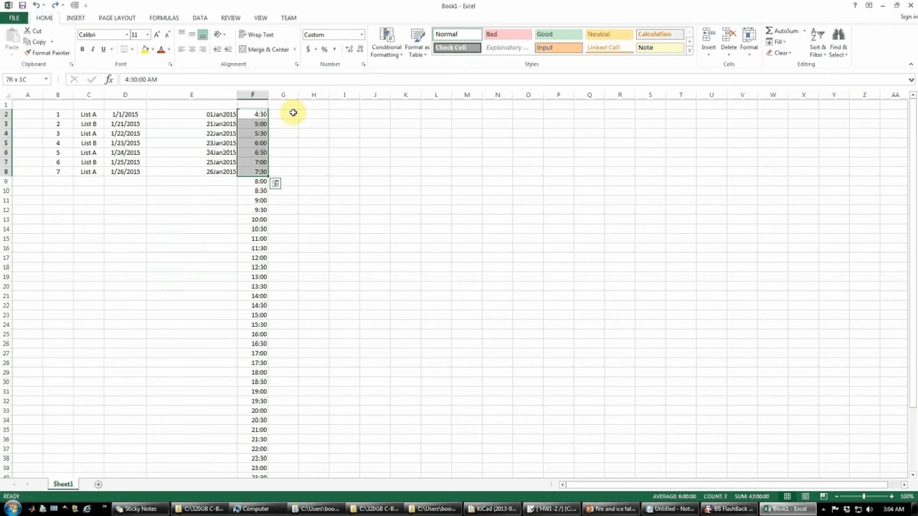
{"action": "key", "text": "shift+Left"}
{"action": "key", "text": "shift+Left"}
{"action": "key", "text": "shift+Left"}
{"action": "key", "text": "shift+Left"}
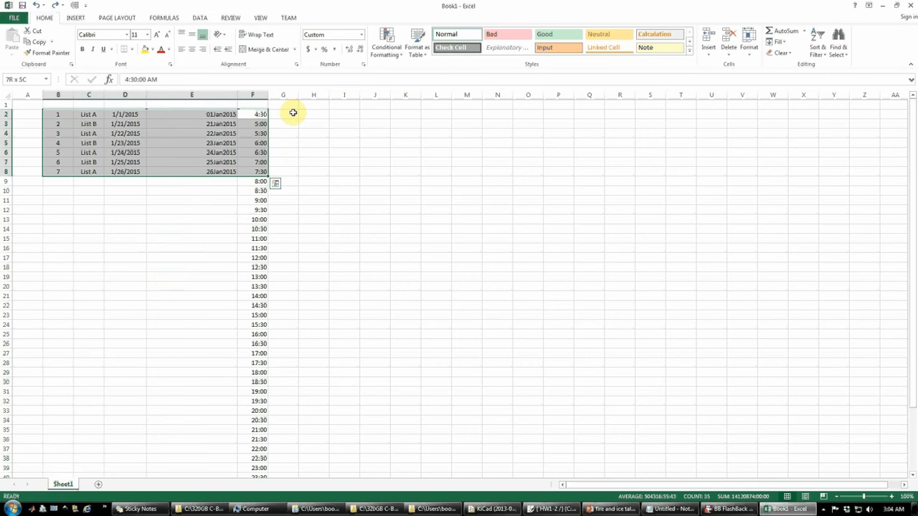
Step: Shift the selection's edge across to column G, covering F2:G8, and shrink it back to column F, up to row 1
{"action": "key", "text": "shift+Right"}
{"action": "key", "text": "shift+Right"}
{"action": "key", "text": "shift+Right"}
{"action": "key", "text": "shift+Right"}
{"action": "key", "text": "shift+Right"}
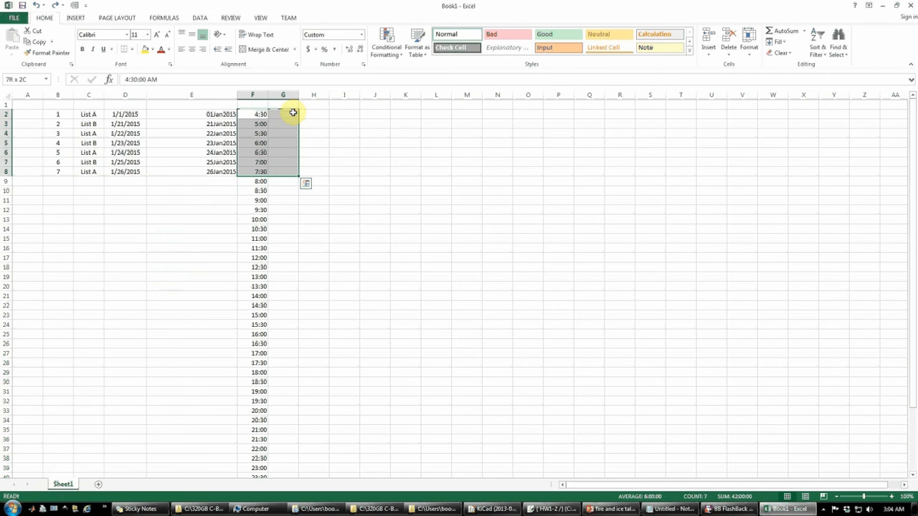
{"action": "key", "text": "shift+Left"}
{"action": "key", "text": "shift+Up"}
{"action": "key", "text": "shift+Up"}
{"action": "key", "text": "shift+Up"}
{"action": "key", "text": "shift+Up"}
{"action": "key", "text": "shift+Up"}
{"action": "key", "text": "shift+Up"}
{"action": "key", "text": "shift+Up"}
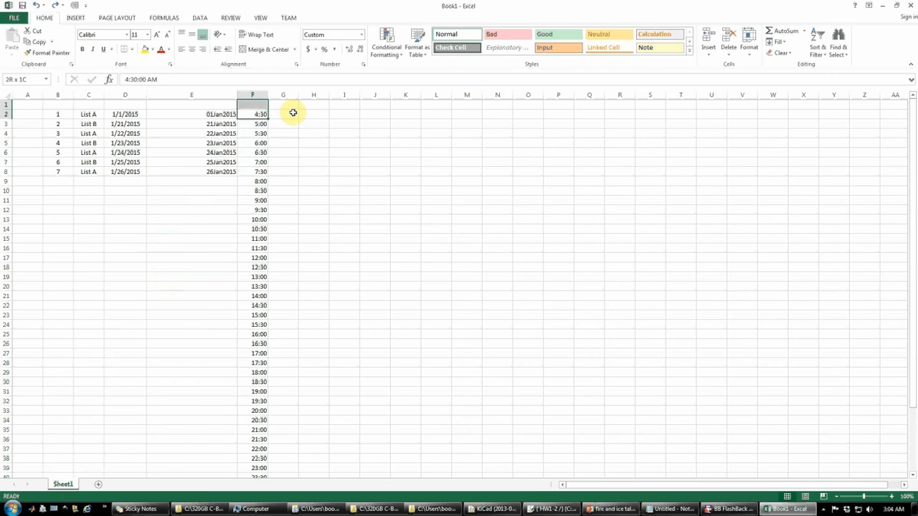
Step: Move the active cell down through the times in column F, one row at a time
{"action": "key", "text": "Down"}
{"action": "key", "text": "Up"}
{"action": "key", "text": "Down"}
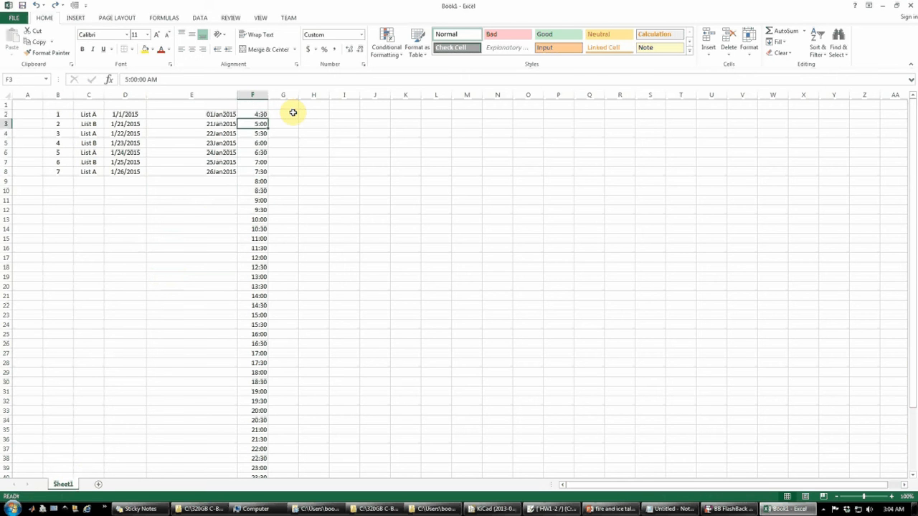
{"action": "key", "text": "Up"}
{"action": "key", "text": "Down"}
{"action": "key", "text": "Down"}
{"action": "key", "text": "Down"}
{"action": "key", "text": "Down"}
{"action": "key", "text": "Down"}
{"action": "key", "text": "Down"}
{"action": "key", "text": "Down"}
{"action": "key", "text": "Down"}
{"action": "key", "text": "Down"}
{"action": "key", "text": "Down"}
{"action": "key", "text": "Down"}
{"action": "key", "text": "Down"}
{"action": "key", "text": "Down"}
{"action": "key", "text": "Down"}
{"action": "key", "text": "Down"}
{"action": "key", "text": "Down"}
{"action": "key", "text": "Down"}
{"action": "key", "text": "Down"}
{"action": "key", "text": "Down"}
{"action": "key", "text": "Down"}
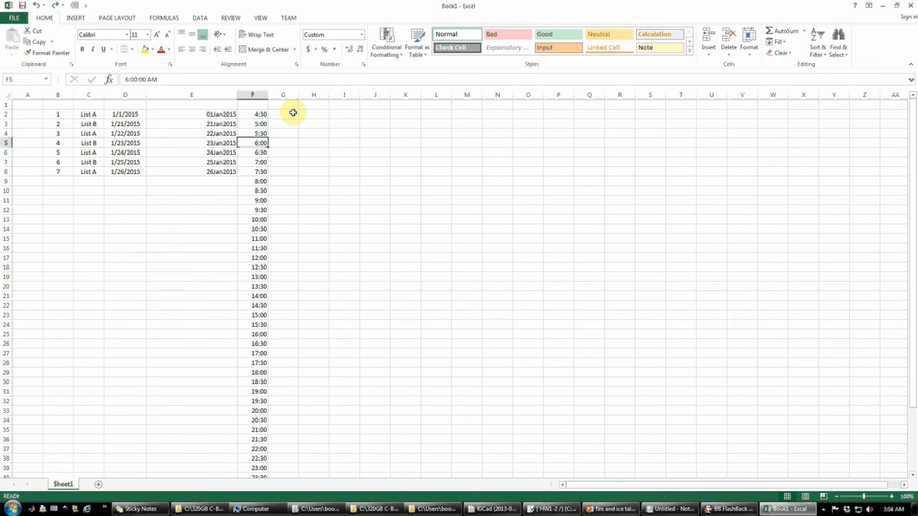
Step: Continue moving the active cell row by row down column F from F5 to beyond F29
{"action": "key", "text": "Down"}
{"action": "key", "text": "Down"}
{"action": "key", "text": "Down"}
{"action": "key", "text": "Down"}
{"action": "key", "text": "Down"}
{"action": "key", "text": "Down"}
{"action": "key", "text": "Down"}
{"action": "key", "text": "Down"}
{"action": "key", "text": "Up"}
{"action": "key", "text": "Up"}
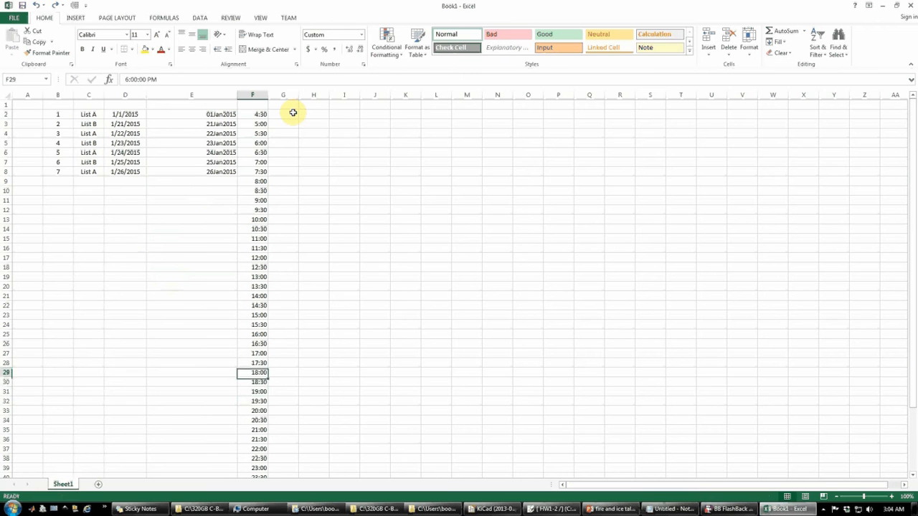
{"action": "key", "text": "shift+Down"}
{"action": "key", "text": "shift+Down"}
{"action": "key", "text": "shift+Down"}
{"action": "key", "text": "shift+Down"}
{"action": "key", "text": "shift+Down"}
{"action": "key", "text": "shift+Down"}
{"action": "key", "text": "shift+Down"}
{"action": "key", "text": "shift+Down"}
{"action": "key", "text": "shift+Down"}
{"action": "key", "text": "shift+Down"}
{"action": "key", "text": "shift+Down"}
Step: Move the active cell back up through the times in column F to F2
{"action": "key", "text": "Up"}
{"action": "key", "text": "Up"}
{"action": "key", "text": "Up"}
{"action": "key", "text": "Up"}
{"action": "key", "text": "Up"}
{"action": "key", "text": "Up"}
{"action": "key", "text": "Up"}
{"action": "key", "text": "Up"}
{"action": "key", "text": "Up"}
{"action": "key", "text": "Up"}
{"action": "key", "text": "Up"}
{"action": "key", "text": "Up"}
{"action": "key", "text": "Up"}
{"action": "key", "text": "Up"}
{"action": "key", "text": "Up"}
{"action": "key", "text": "Up"}
{"action": "key", "text": "Up"}
{"action": "key", "text": "Up"}
{"action": "key", "text": "Up"}
{"action": "key", "text": "Up"}
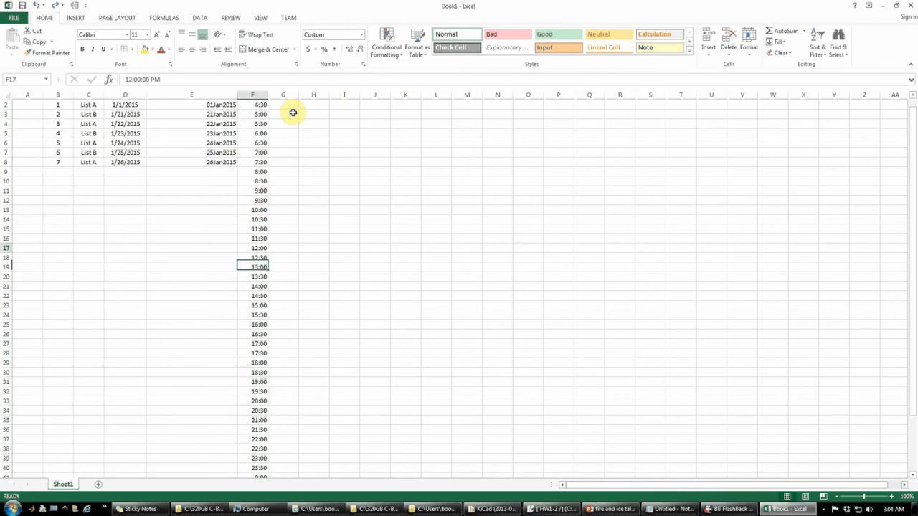
{"action": "key", "text": "Down"}
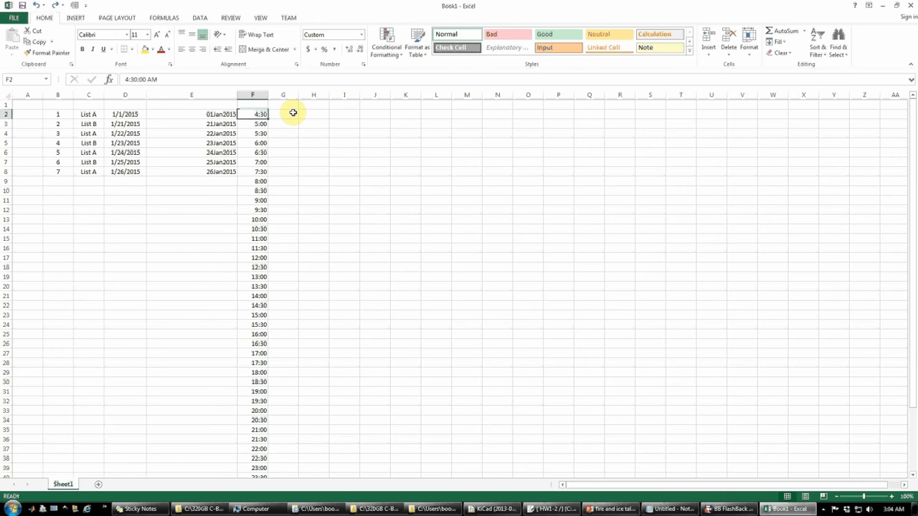
Step: Jump from F2 to the end of the series in F47 and on to the sheet's last row, and return to F2
{"action": "key", "text": "ctrl+Down"}
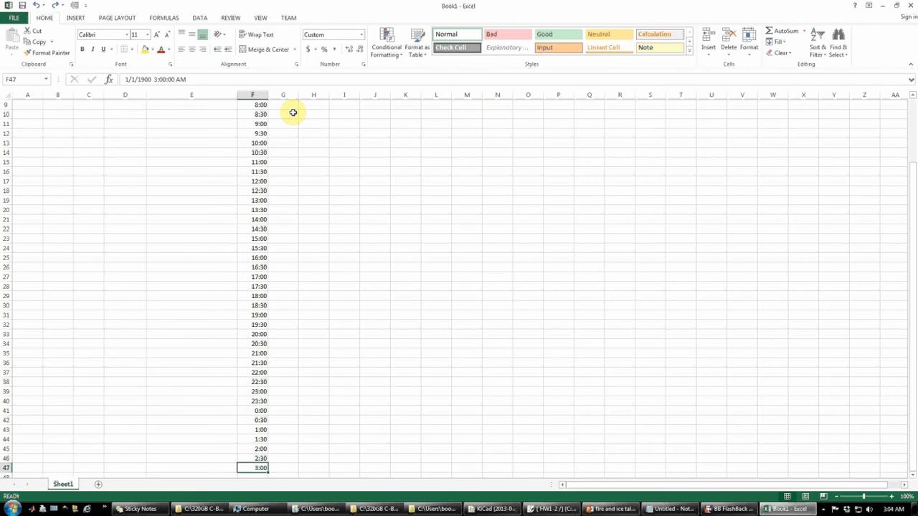
{"action": "scroll", "coordinate": [293, 113], "scroll_direction": "down", "scroll_amount": 13}
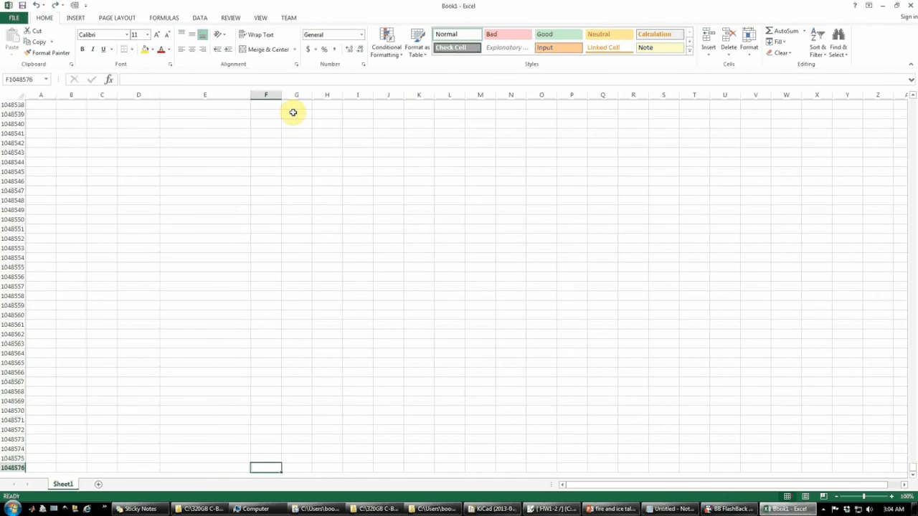
{"action": "key", "text": "Down"}
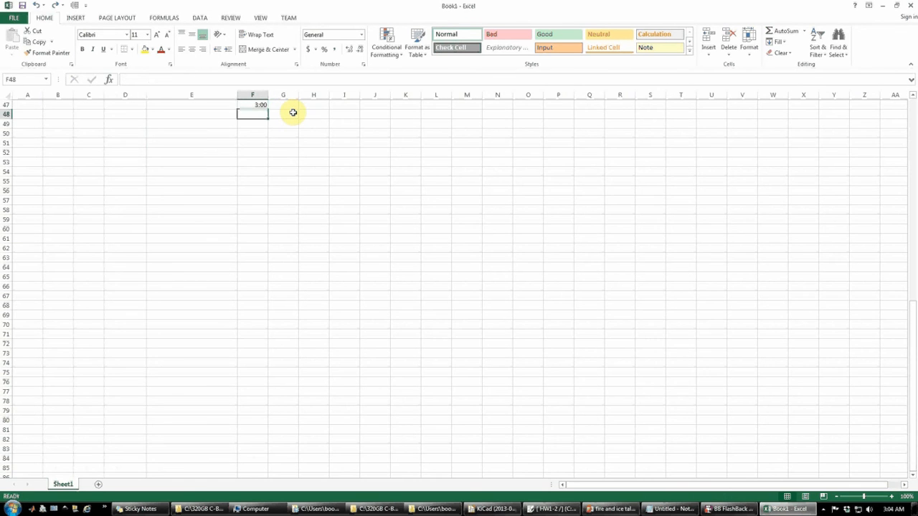
{"action": "key", "text": "Up"}
{"action": "key", "text": "ctrl+Up"}
{"action": "key", "text": "ctrl+Down"}
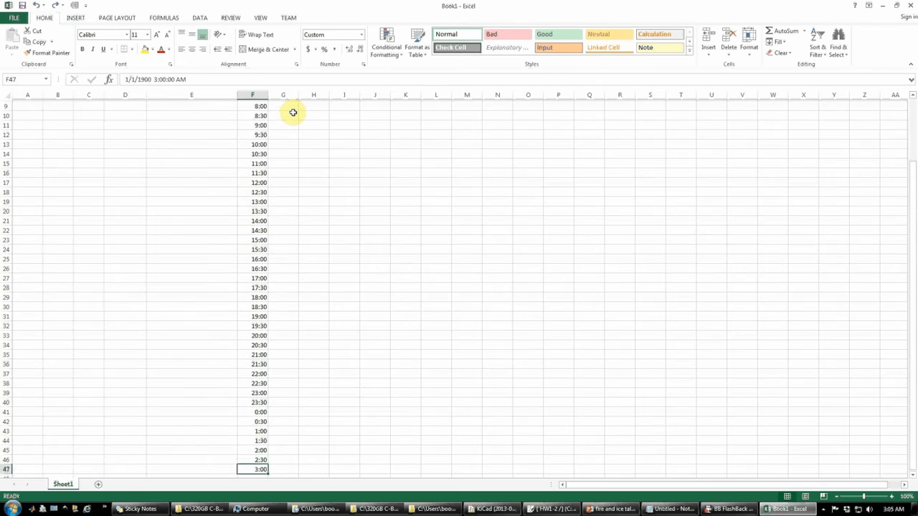
{"action": "key", "text": "ctrl+Up"}
{"action": "scroll", "coordinate": [293, 112], "scroll_direction": "up", "scroll_amount": 3}
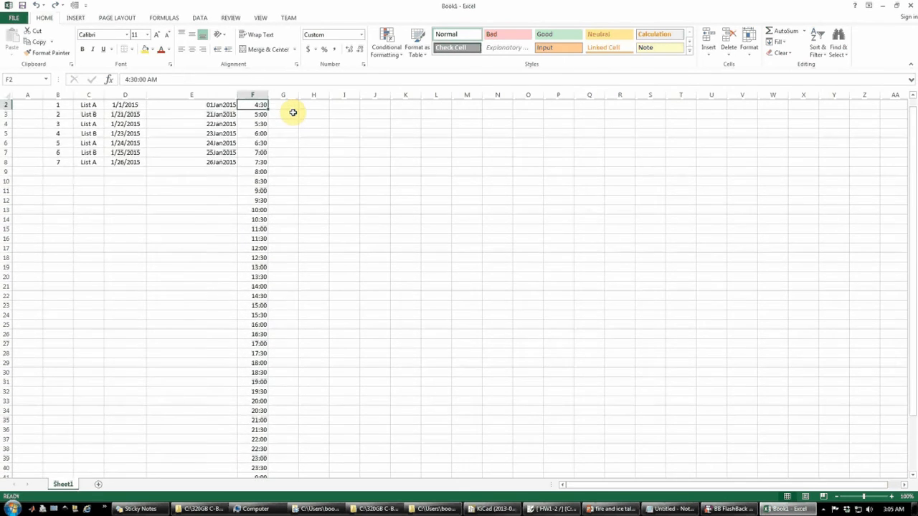
Step: Extend the half-hour series from F46:F47 by filling column F down to row 1166
{"action": "scroll", "coordinate": [293, 111], "scroll_direction": "down", "scroll_amount": 3}
{"action": "scroll", "coordinate": [239, 373], "scroll_direction": "down", "scroll_amount": 5}
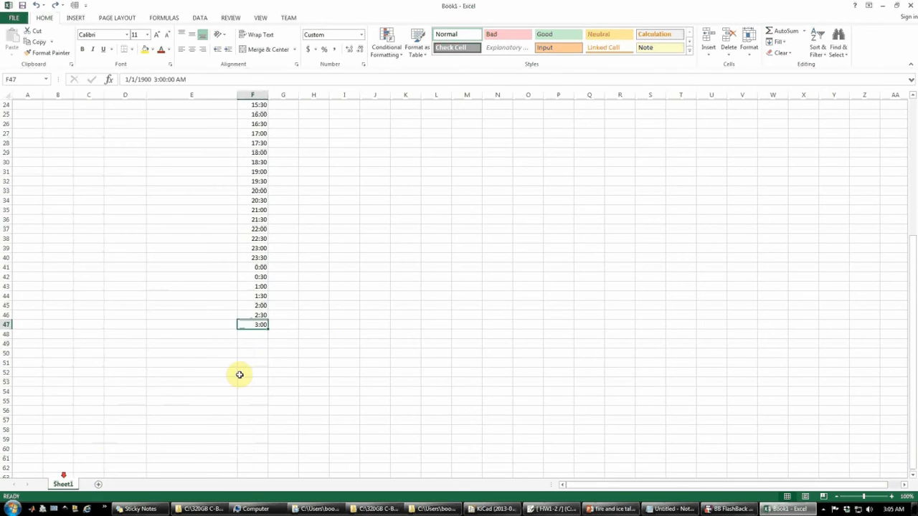
{"action": "left_click", "coordinate": [314, 344]}
{"action": "left_click", "coordinate": [255, 315]}
{"action": "left_click_drag", "start_coordinate": [257, 325], "coordinate": [255, 470]}
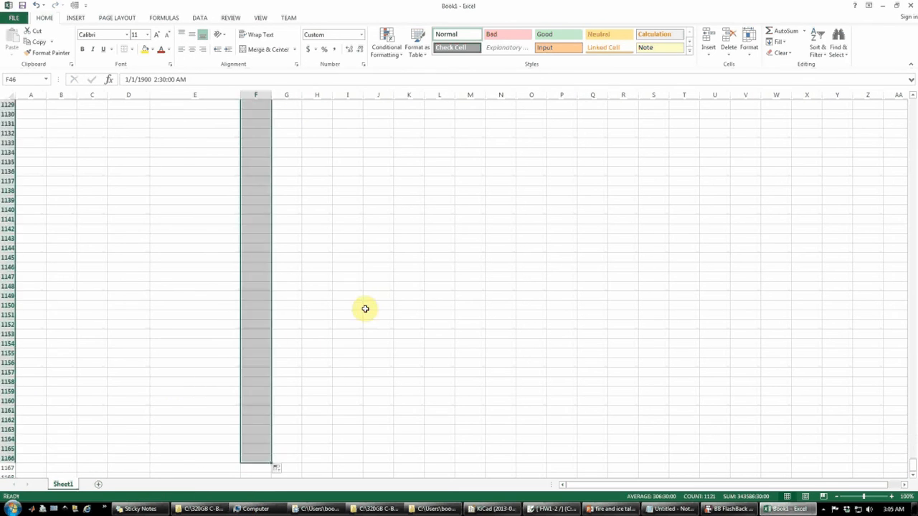
{"action": "left_click", "coordinate": [365, 308]}
Step: Look through the extended time series in column F at different zoom levels, back up to its first rows
{"action": "scroll", "coordinate": [201, 334], "scroll_direction": "up", "scroll_amount": 6}
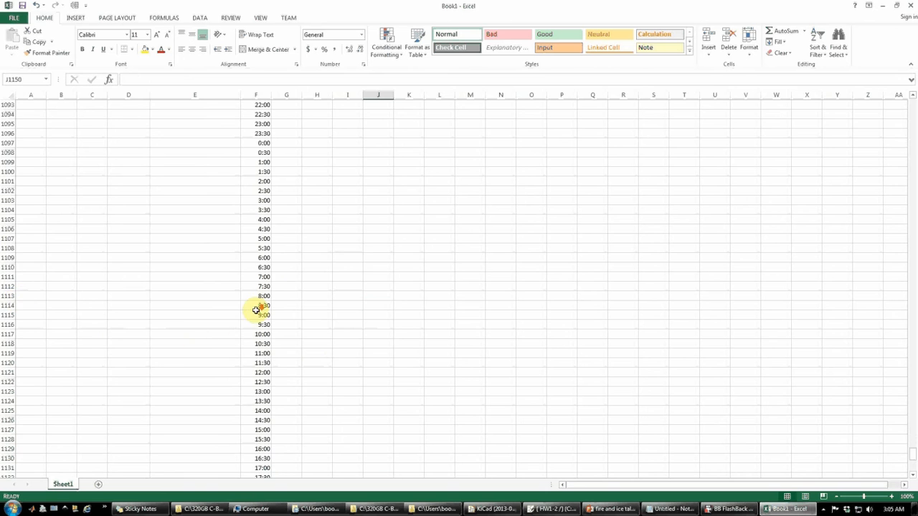
{"action": "scroll", "coordinate": [256, 311], "scroll_direction": "down", "scroll_amount": 5}
{"action": "scroll", "coordinate": [170, 291], "scroll_direction": "up", "scroll_amount": 5}
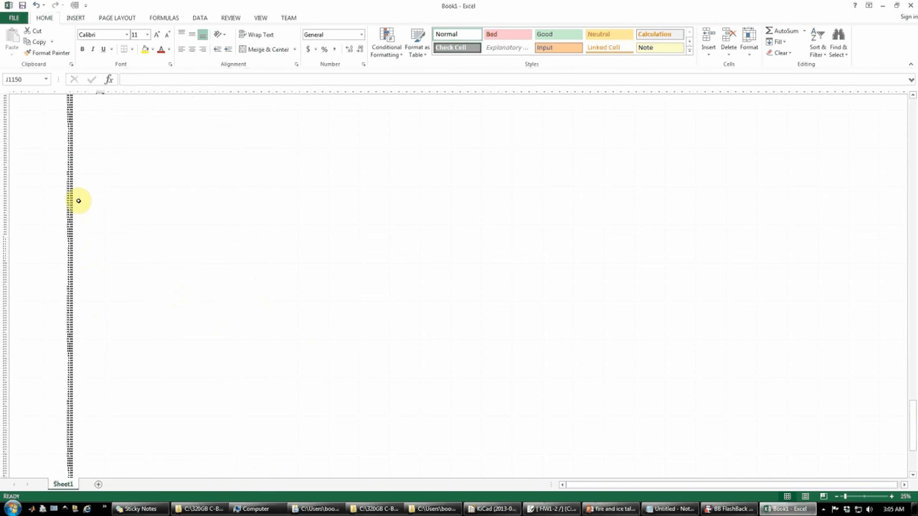
{"action": "scroll", "coordinate": [81, 195], "scroll_direction": "up", "scroll_amount": 3}
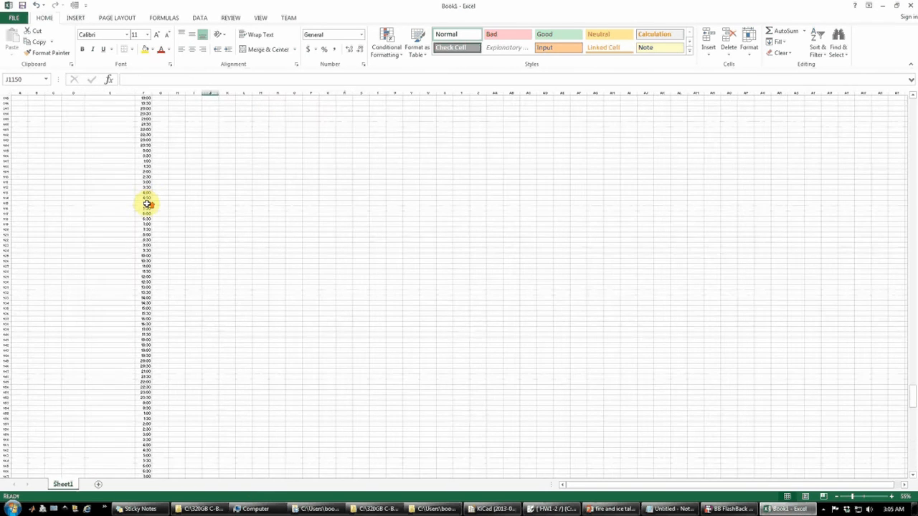
{"action": "scroll", "coordinate": [147, 204], "scroll_direction": "up", "scroll_amount": 2}
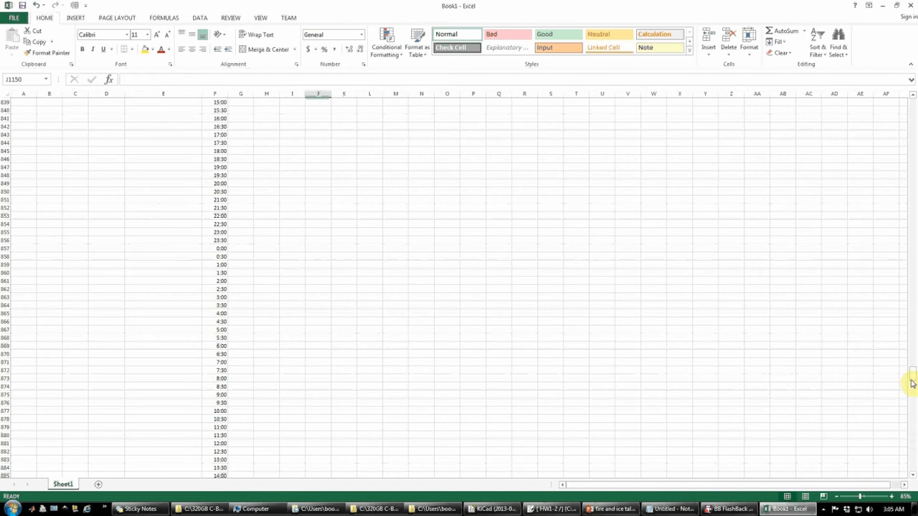
{"action": "left_click_drag", "start_coordinate": [911, 384], "coordinate": [895, 107]}
{"action": "left_click", "coordinate": [294, 184]}
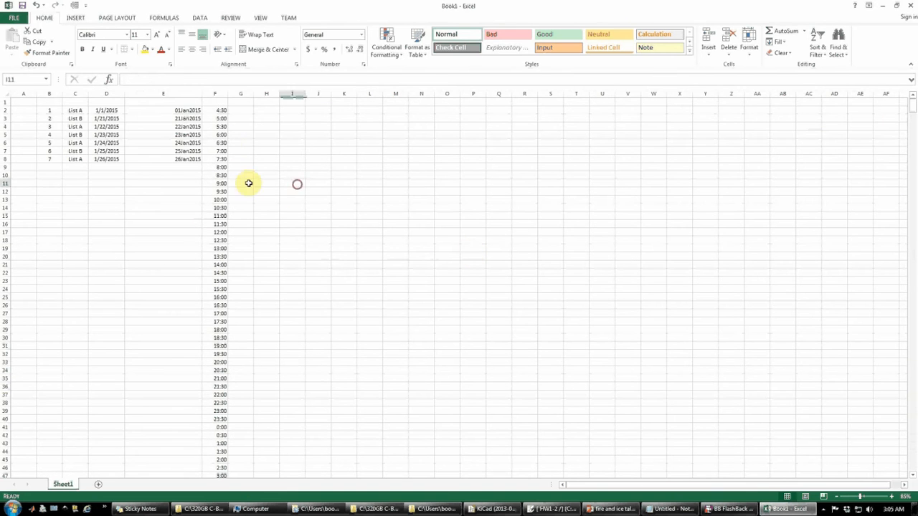
{"action": "scroll", "coordinate": [216, 135], "scroll_direction": "up", "scroll_amount": 2}
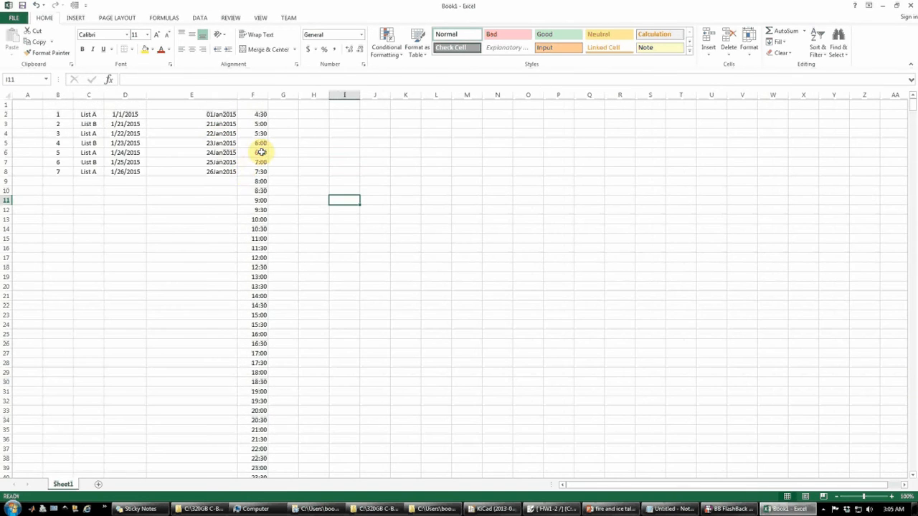
{"action": "scroll", "coordinate": [281, 163], "scroll_direction": "up", "scroll_amount": 1}
Step: Select F2, jump straight to the last time in F1166, and jump back to F2
{"action": "left_click", "coordinate": [357, 147]}
{"action": "left_click", "coordinate": [302, 120]}
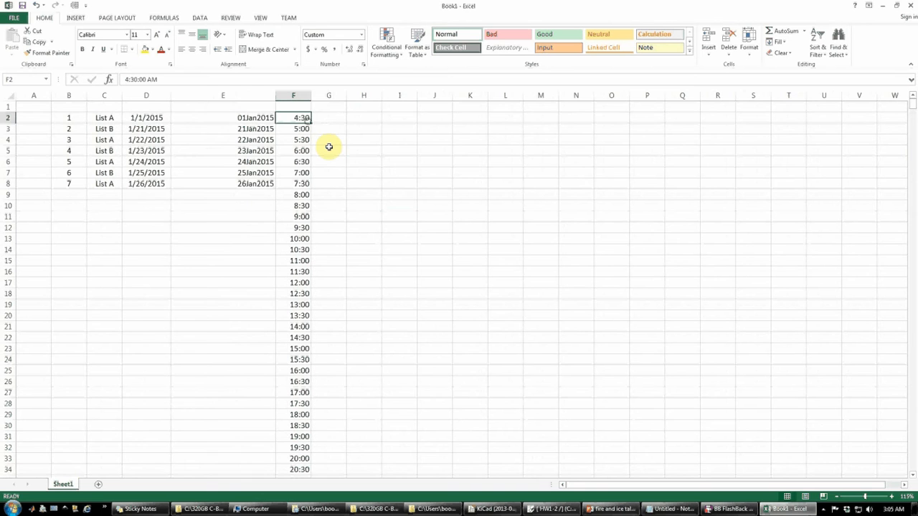
{"action": "key", "text": "ctrl+Down"}
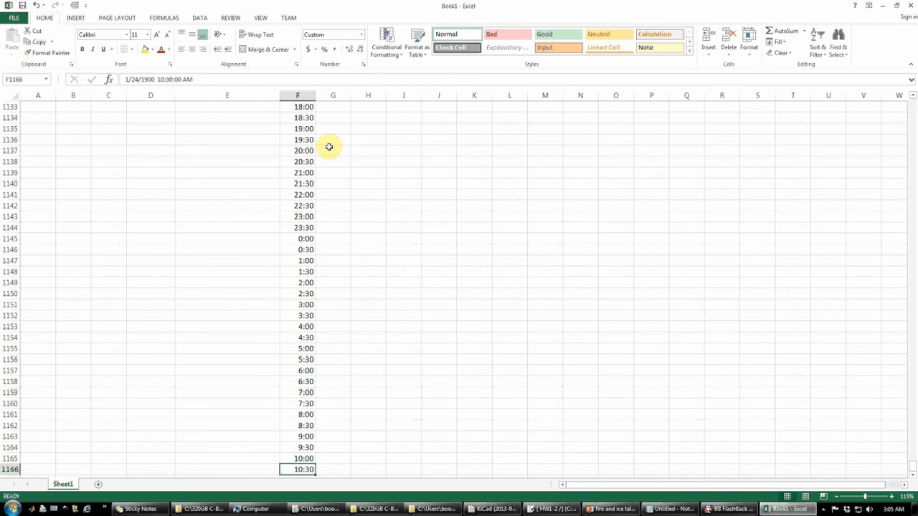
{"action": "key", "text": "ctrl+Up"}
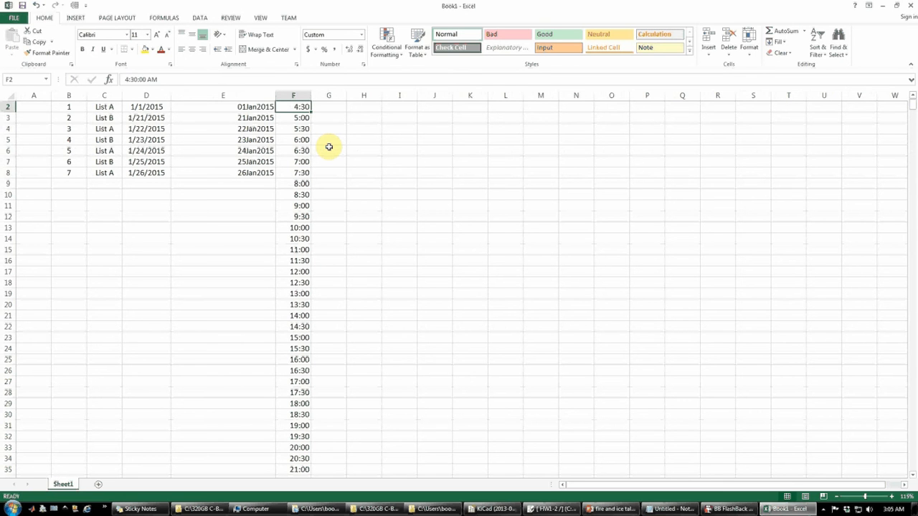
Step: Apply the custom format h:mm AM/PM to all times in F2:F1166 and autofit the width of column F
{"action": "key", "text": "ctrl+shift+Down"}
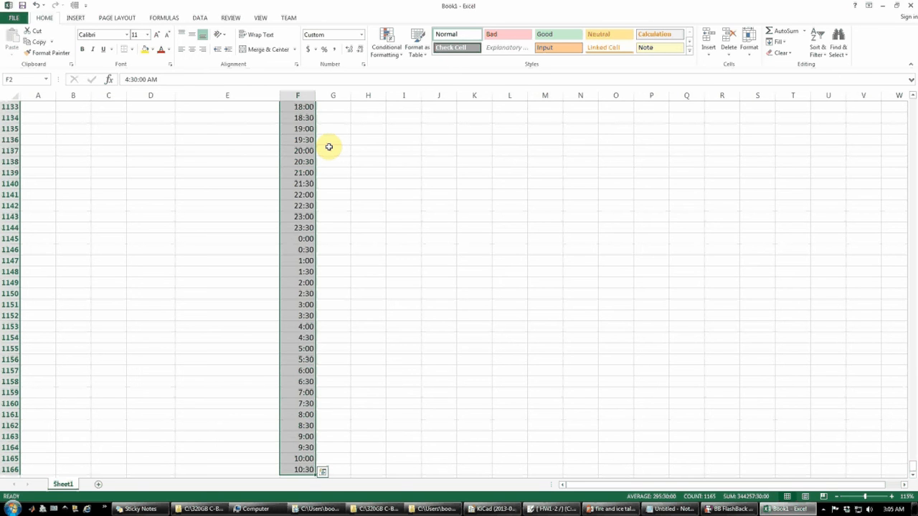
{"action": "key", "text": "ctrl+1"}
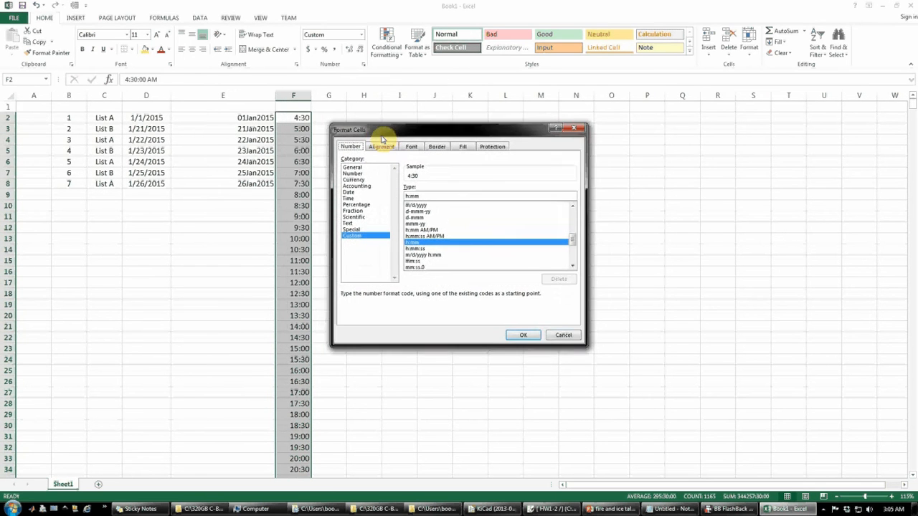
{"action": "left_click", "coordinate": [439, 233]}
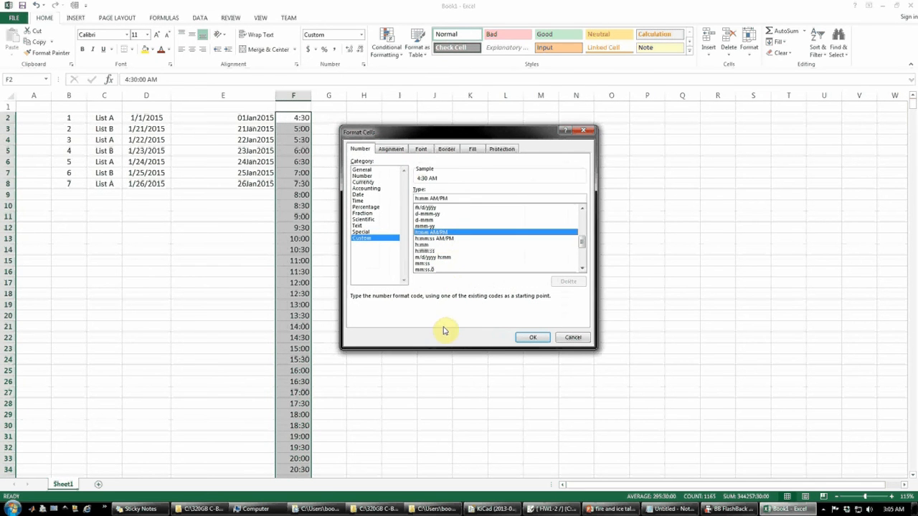
{"action": "left_click", "coordinate": [530, 338]}
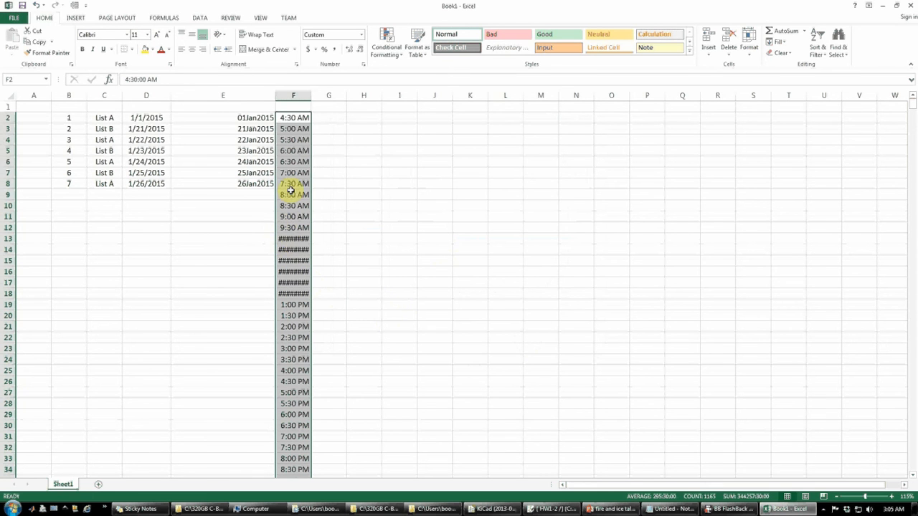
{"action": "double_click", "coordinate": [311, 95]}
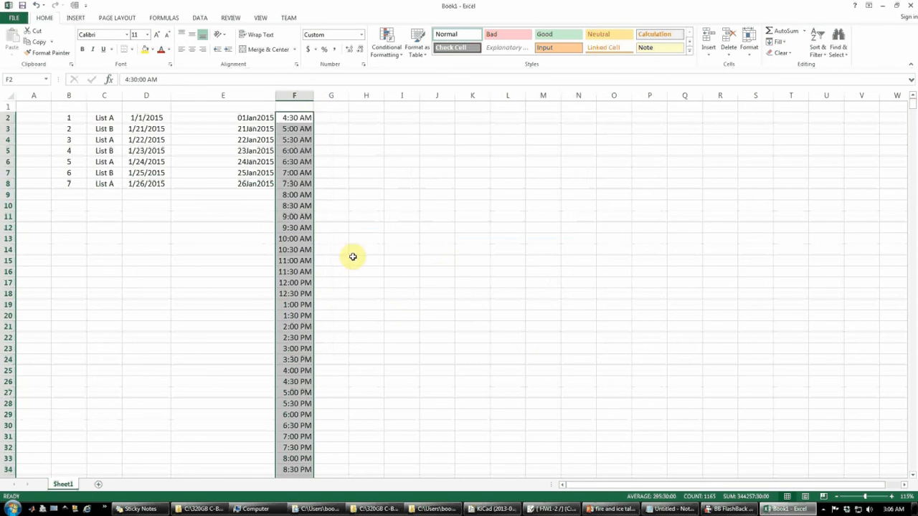
{"action": "scroll", "coordinate": [326, 328], "scroll_direction": "down", "scroll_amount": 13}
{"action": "scroll", "coordinate": [326, 328], "scroll_direction": "down", "scroll_amount": 20}
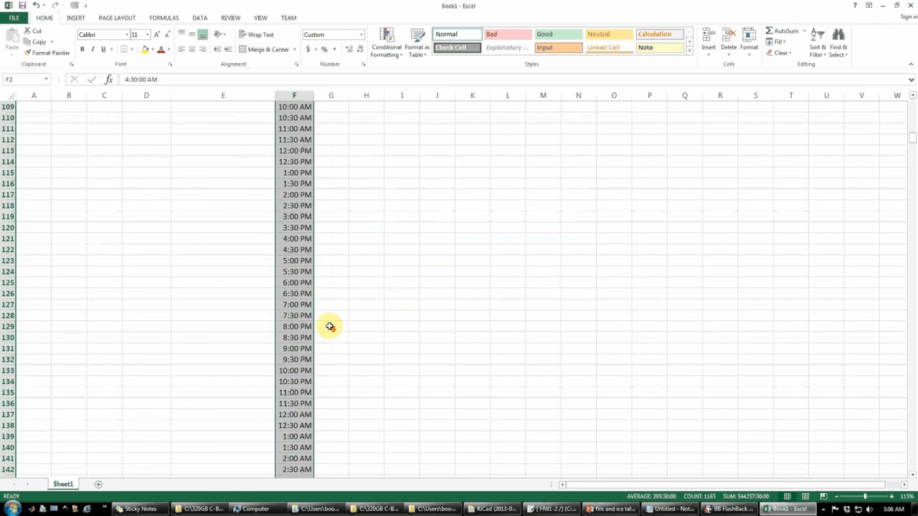
{"action": "scroll", "coordinate": [329, 326], "scroll_direction": "up", "scroll_amount": 20}
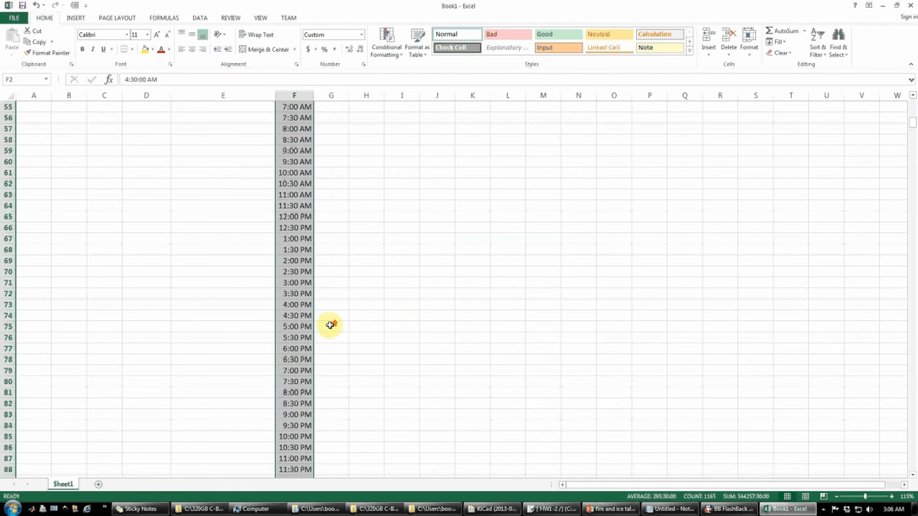
{"action": "left_click", "coordinate": [330, 273]}
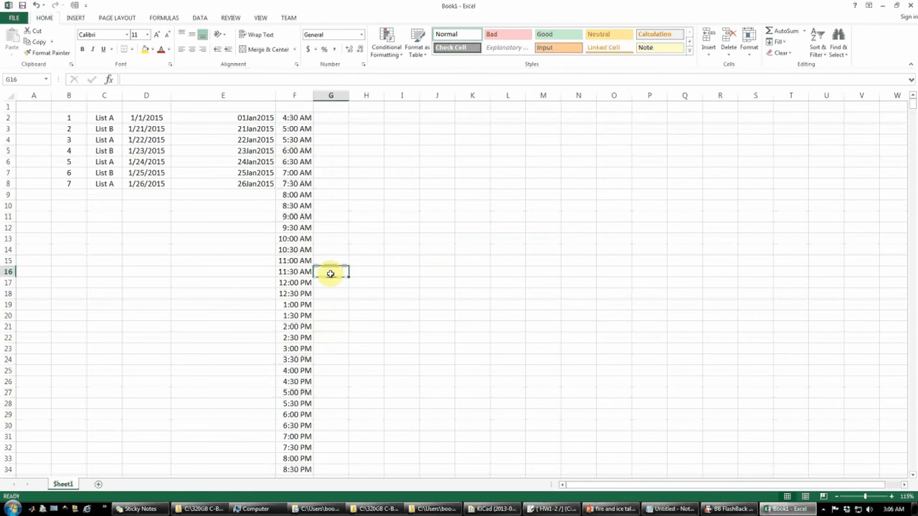
{"action": "left_click", "coordinate": [259, 118]}
{"action": "left_click_drag", "start_coordinate": [271, 139], "coordinate": [293, 172]}
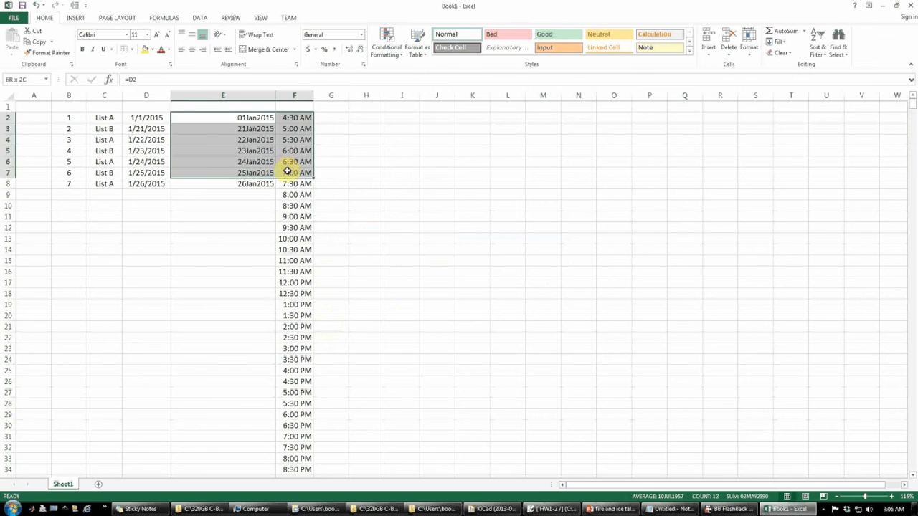
{"action": "left_click", "coordinate": [369, 185]}
{"action": "left_click_drag", "start_coordinate": [301, 117], "coordinate": [308, 131]}
{"action": "left_click", "coordinate": [351, 129]}
{"action": "left_click", "coordinate": [351, 131]}
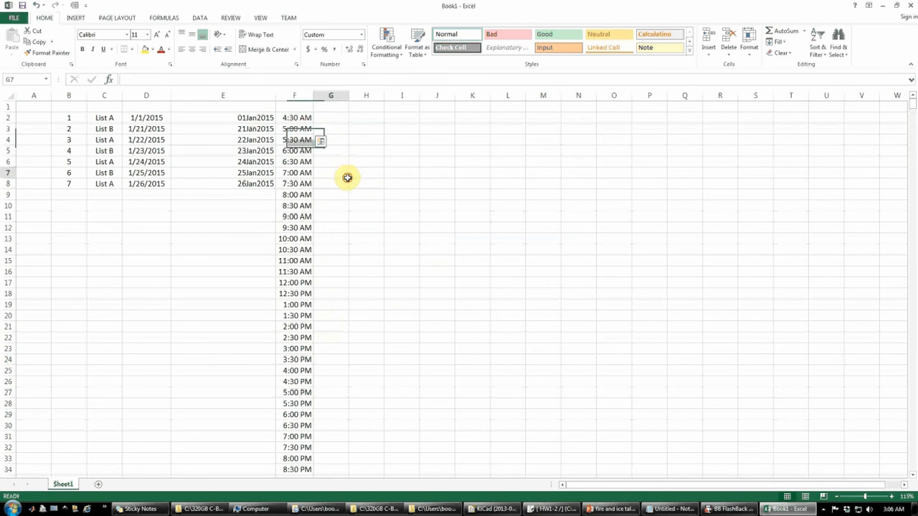
{"action": "left_click", "coordinate": [342, 174]}
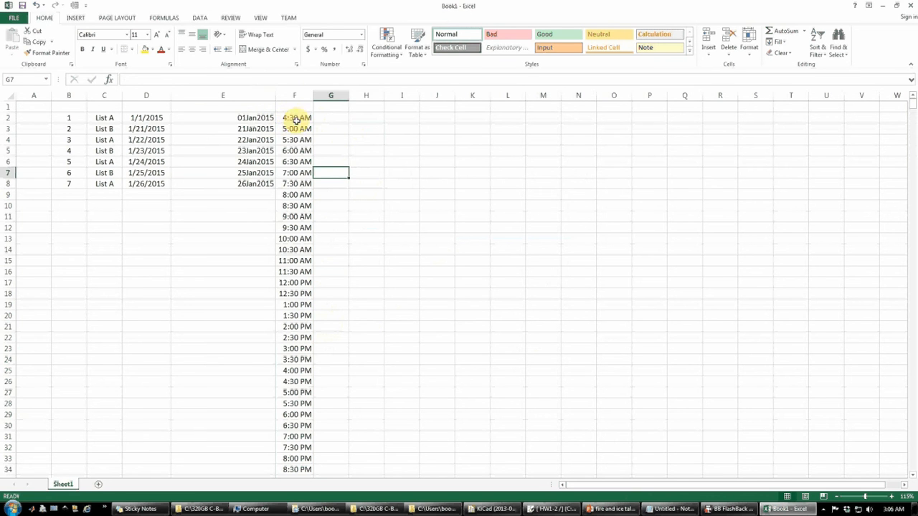
{"action": "left_click", "coordinate": [296, 121]}
{"action": "left_click", "coordinate": [309, 304]}
{"action": "left_click", "coordinate": [310, 326]}
{"action": "left_click", "coordinate": [351, 260]}
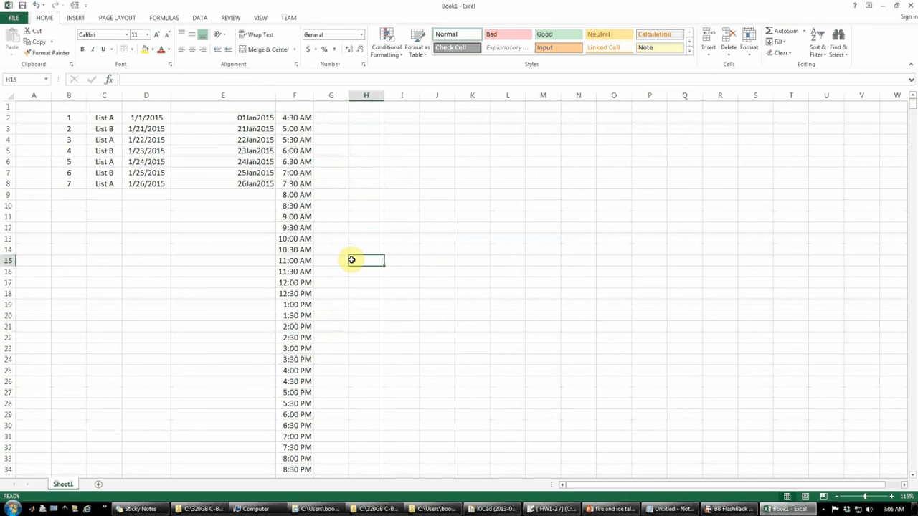
{"action": "left_click", "coordinate": [352, 218]}
{"action": "left_click", "coordinate": [329, 193]}
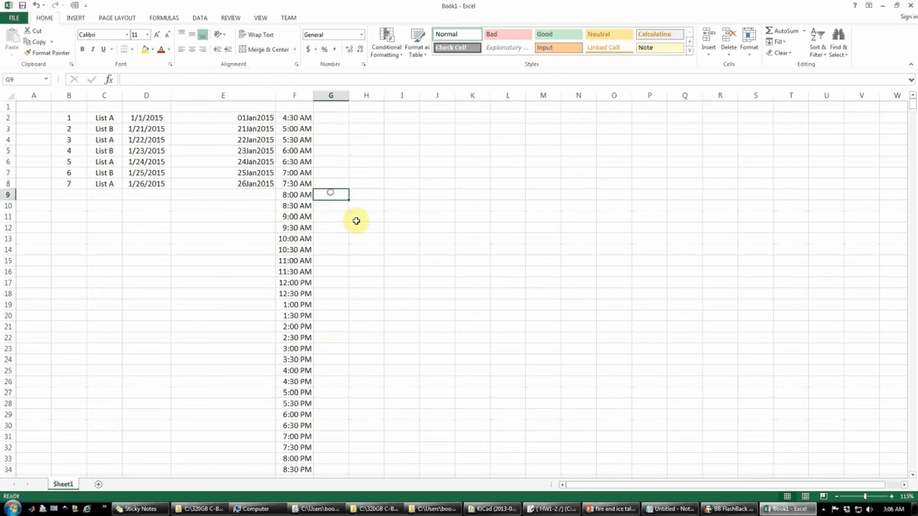
{"action": "left_click", "coordinate": [382, 250]}
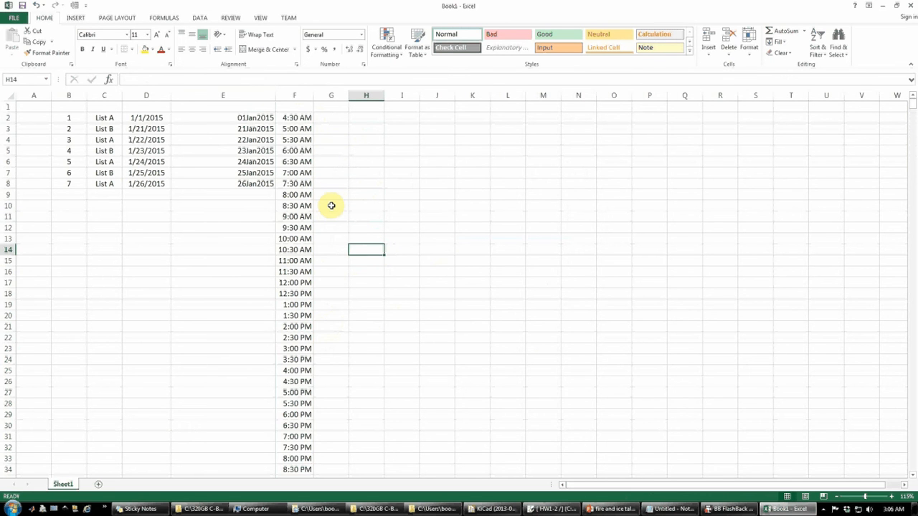
{"action": "left_click", "coordinate": [341, 151]}
{"action": "left_click", "coordinate": [413, 215]}
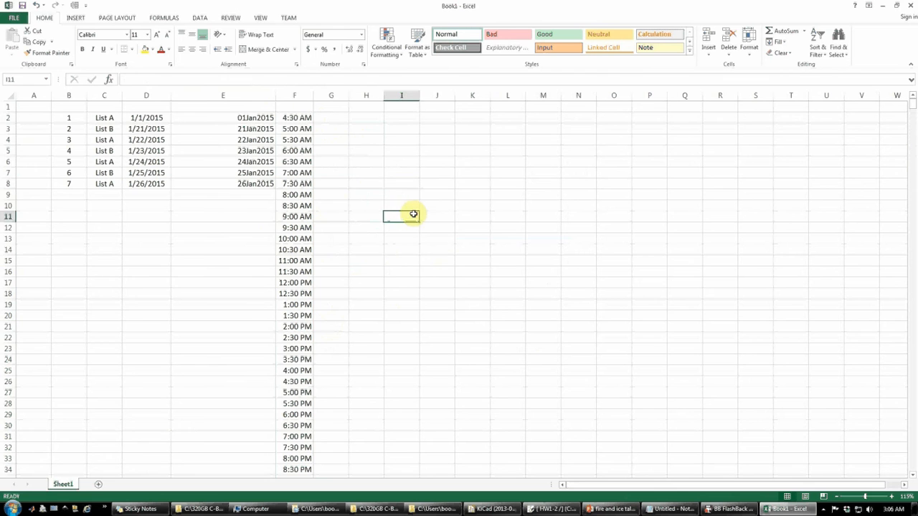
{"action": "left_click", "coordinate": [336, 195]}
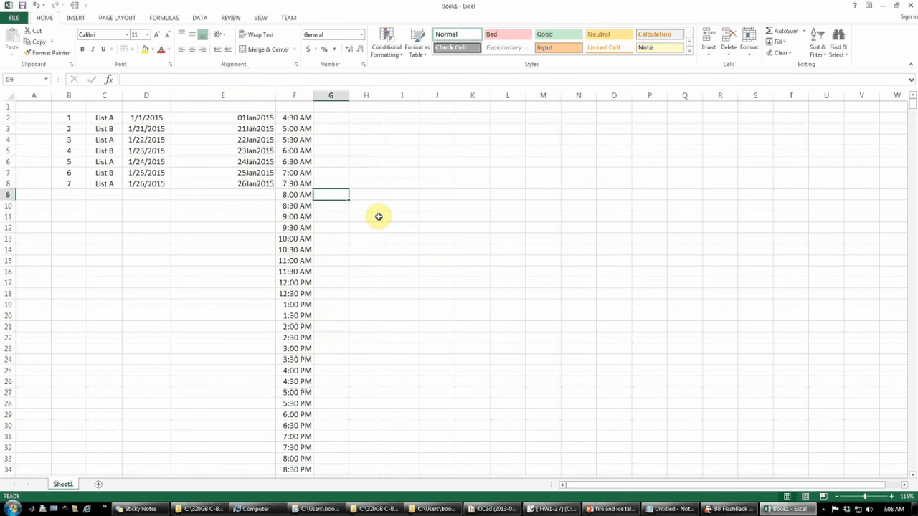
Step: Inspect the underlying values of the time in F2 and the dates in D2 and E2
{"action": "left_click", "coordinate": [390, 193]}
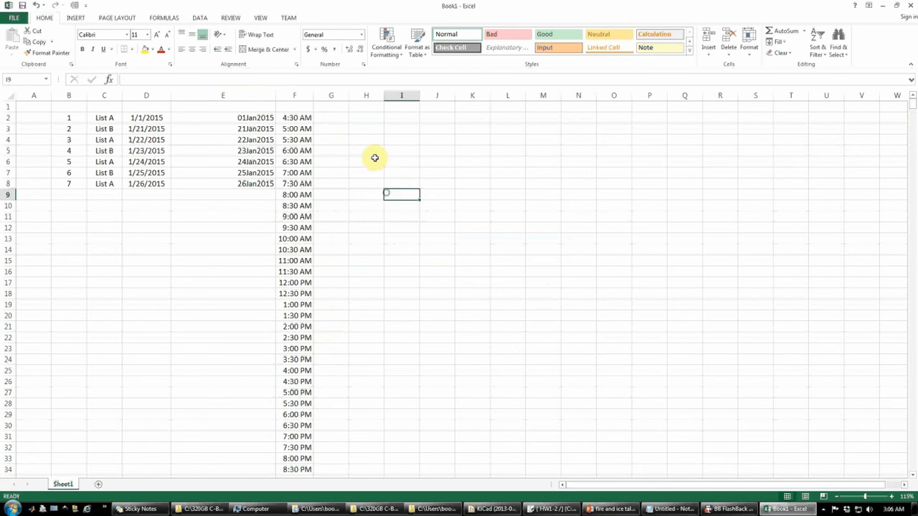
{"action": "left_click", "coordinate": [330, 119]}
{"action": "left_click", "coordinate": [297, 117]}
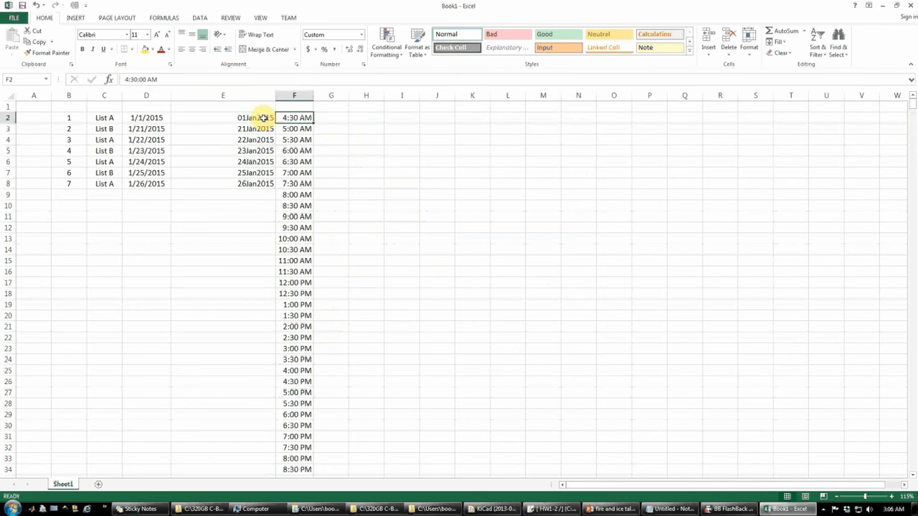
{"action": "left_click", "coordinate": [262, 117]}
{"action": "left_click", "coordinate": [158, 118]}
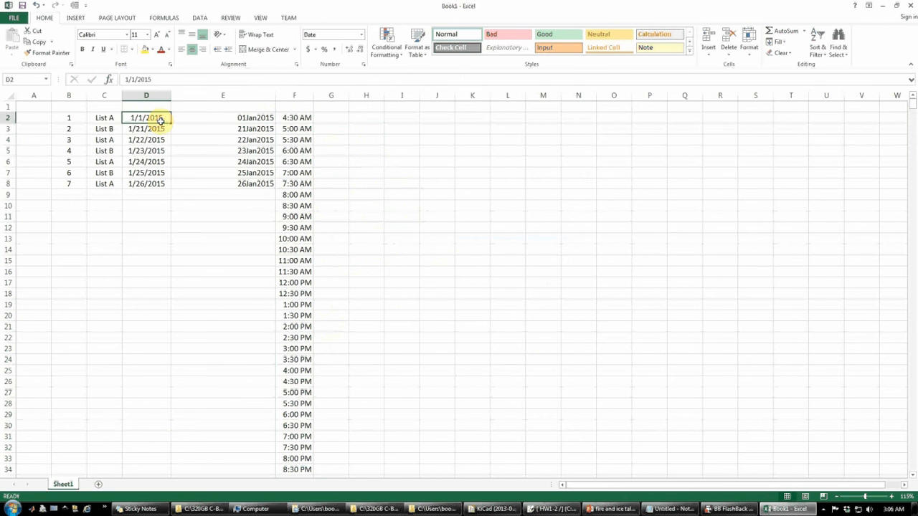
{"action": "left_click", "coordinate": [336, 161]}
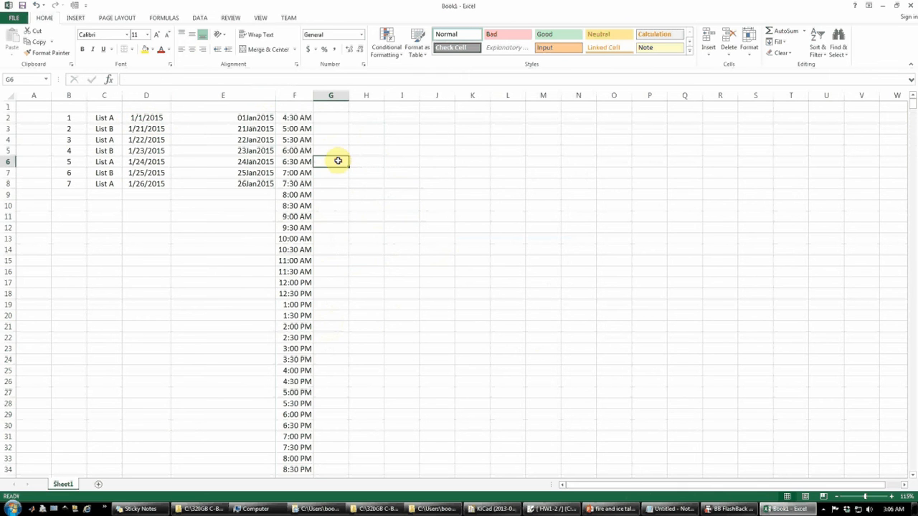
{"action": "left_click", "coordinate": [344, 150]}
{"action": "left_click", "coordinate": [341, 173]}
{"action": "left_click", "coordinate": [293, 118]}
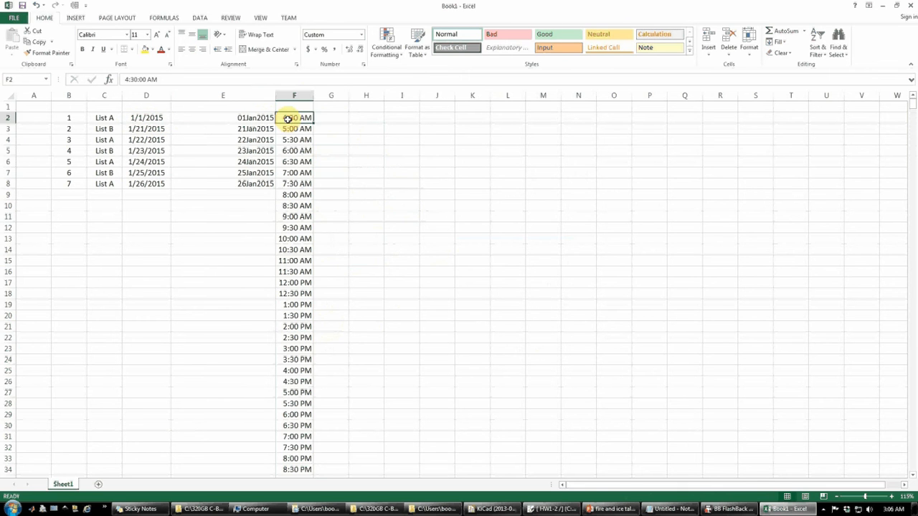
{"action": "left_click", "coordinate": [201, 247]}
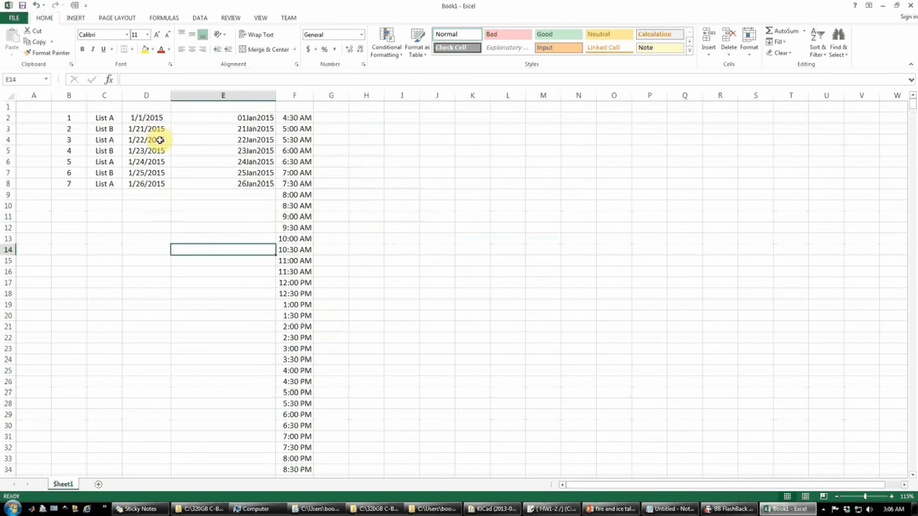
{"action": "left_click", "coordinate": [152, 117]}
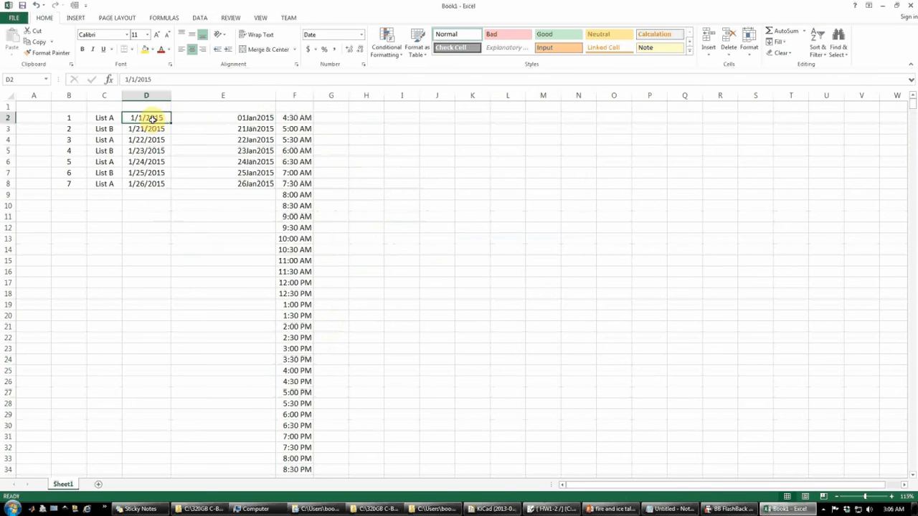
{"action": "left_click", "coordinate": [184, 147]}
Step: Apply the custom format m/d/yyyy h:mm to the dates in E2:E8 and widen column E slightly
{"action": "left_click", "coordinate": [213, 118]}
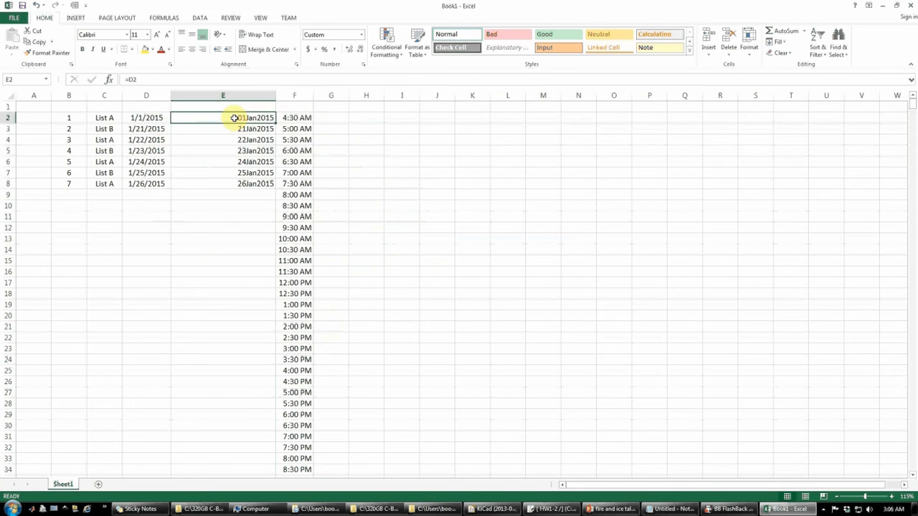
{"action": "left_click", "coordinate": [248, 183], "text": "shift"}
{"action": "key", "text": "ctrl+1"}
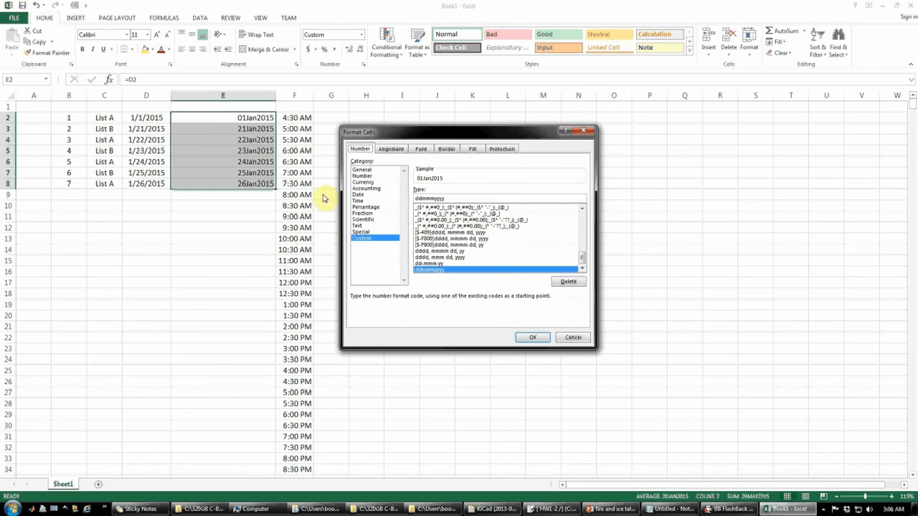
{"action": "scroll", "coordinate": [452, 251], "scroll_direction": "up", "scroll_amount": 5}
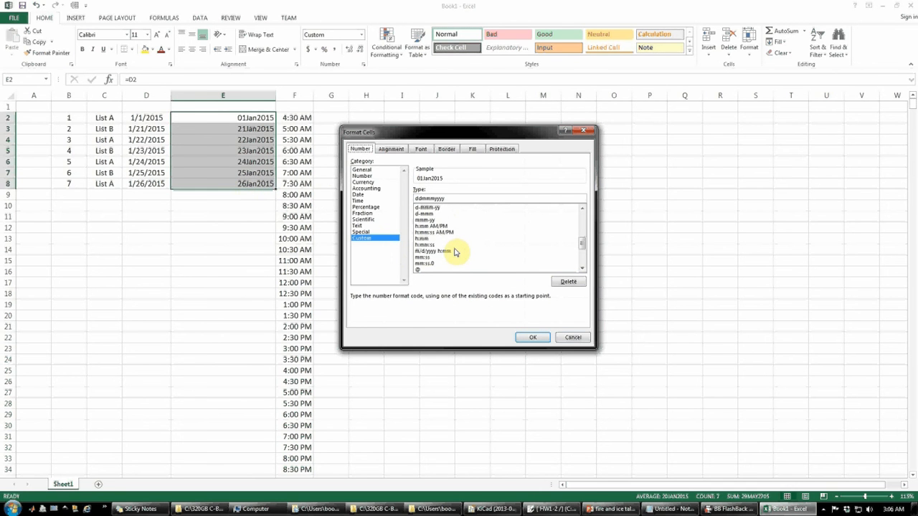
{"action": "left_click", "coordinate": [424, 253]}
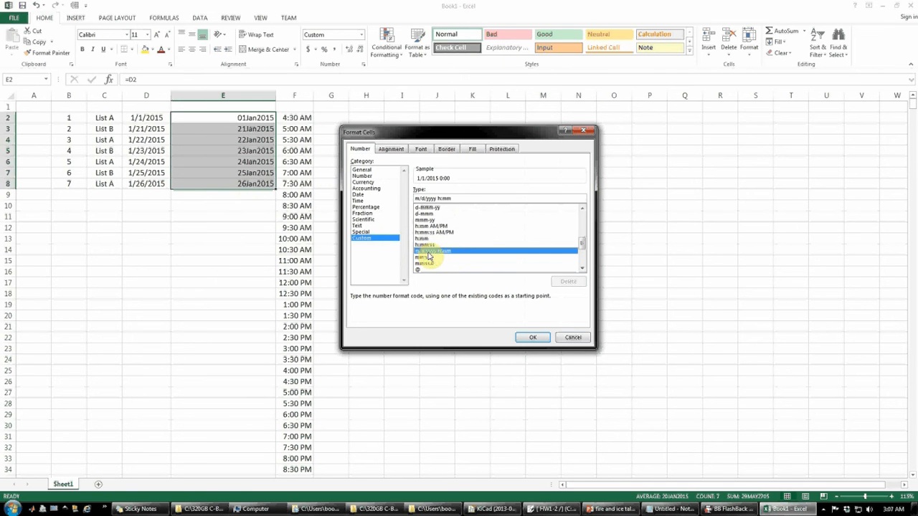
{"action": "left_click", "coordinate": [532, 337]}
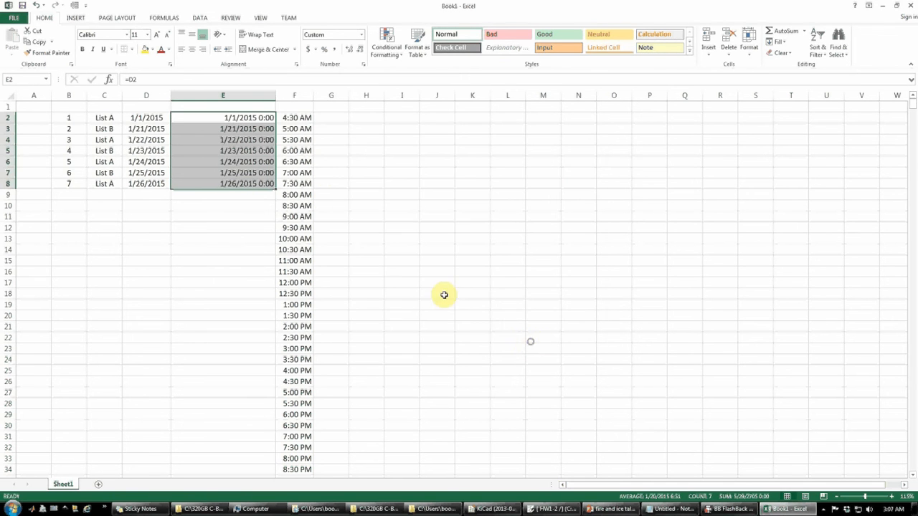
{"action": "left_click_drag", "start_coordinate": [275, 97], "coordinate": [292, 100]}
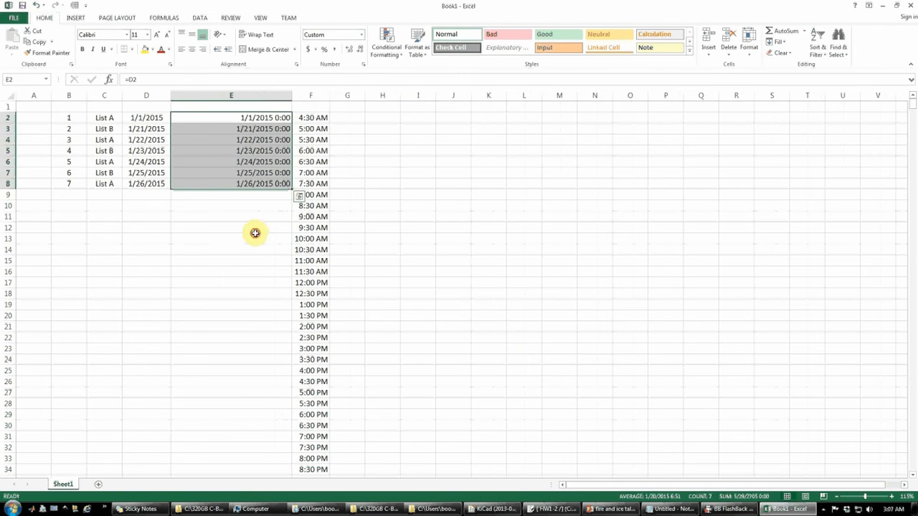
Step: Examine the combined date and time values in E2:E8 alongside the separate times in column F
{"action": "left_click_drag", "start_coordinate": [254, 238], "coordinate": [254, 228]}
{"action": "left_click_drag", "start_coordinate": [287, 117], "coordinate": [282, 187]}
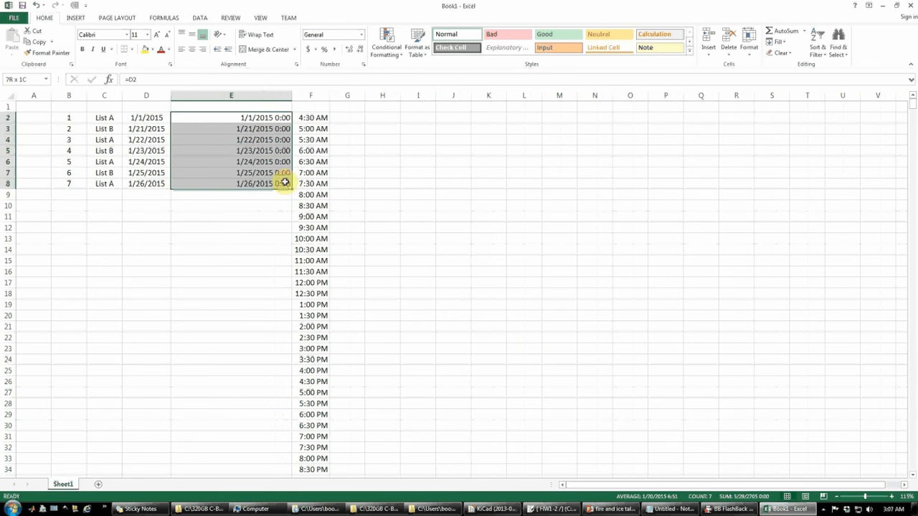
{"action": "left_click", "coordinate": [261, 246]}
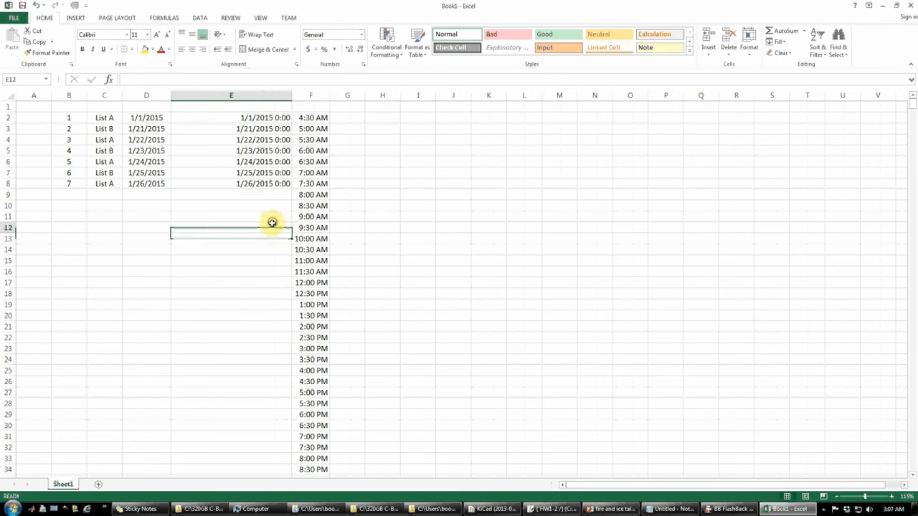
{"action": "left_click_drag", "start_coordinate": [249, 116], "coordinate": [246, 181]}
{"action": "left_click", "coordinate": [252, 194]}
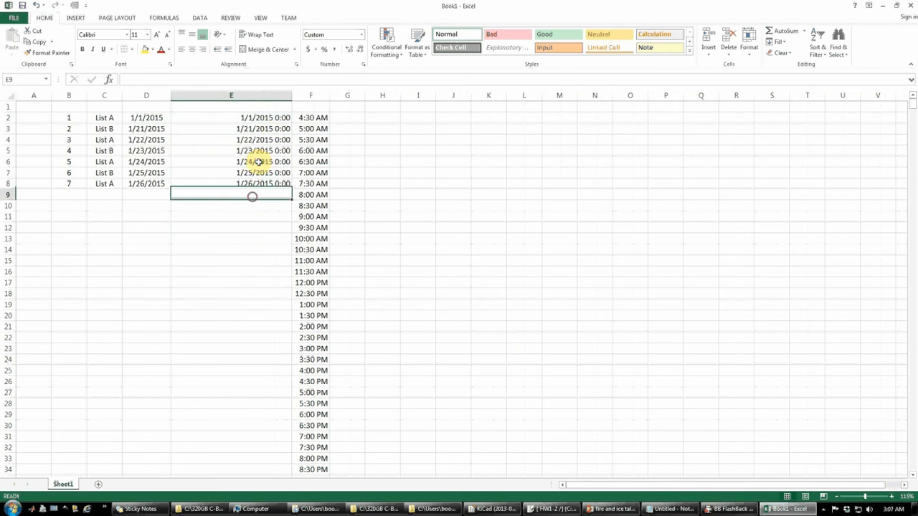
{"action": "left_click", "coordinate": [272, 118]}
{"action": "key", "text": "shift+Right"}
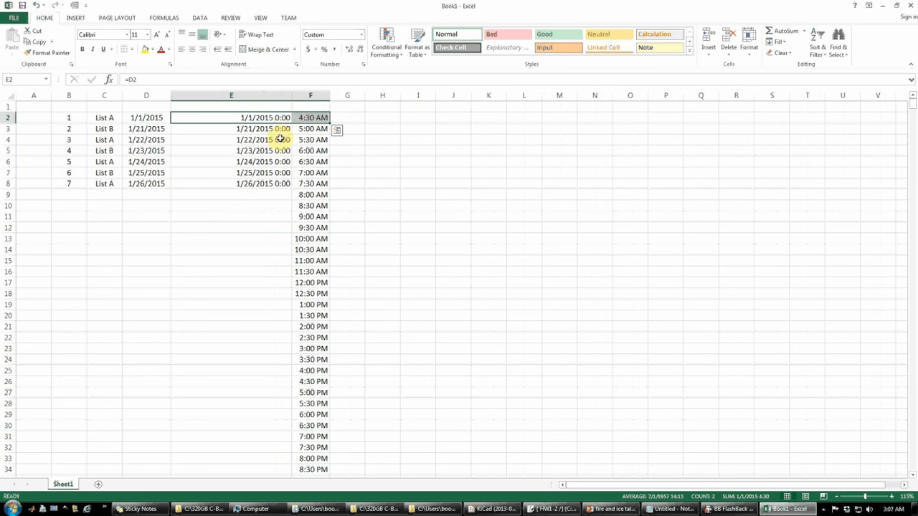
{"action": "left_click", "coordinate": [273, 160]}
{"action": "left_click", "coordinate": [282, 174]}
{"action": "left_click", "coordinate": [277, 184]}
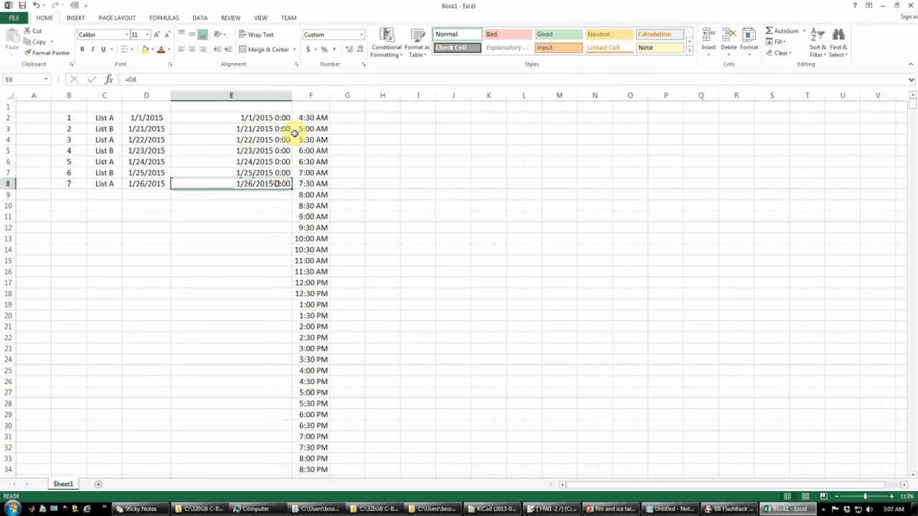
{"action": "left_click", "coordinate": [278, 118]}
{"action": "left_click", "coordinate": [368, 172]}
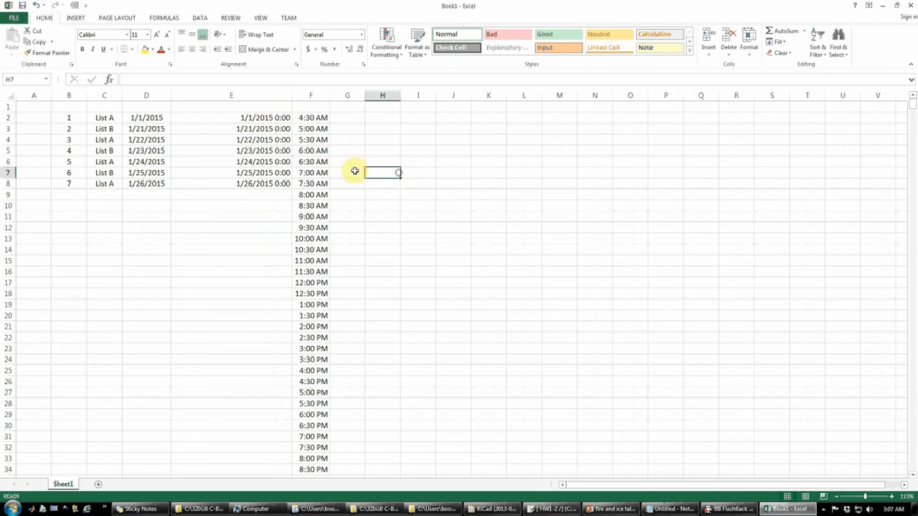
{"action": "scroll", "coordinate": [279, 225], "scroll_direction": "down", "scroll_amount": 2}
{"action": "scroll", "coordinate": [252, 228], "scroll_direction": "up", "scroll_amount": 2}
{"action": "left_click", "coordinate": [226, 229]}
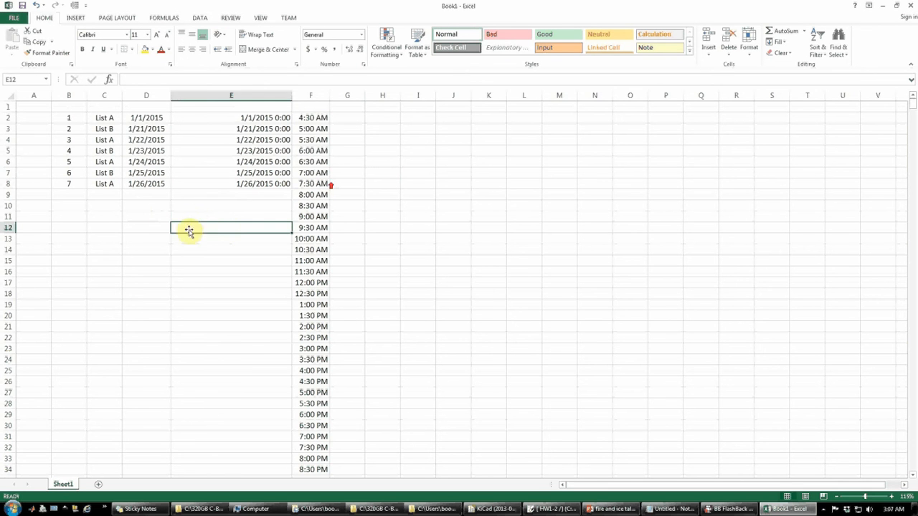
Step: Enter the sample temperatures 32, 34, 80 and 110 in cells C11:C14
{"action": "left_click", "coordinate": [99, 215]}
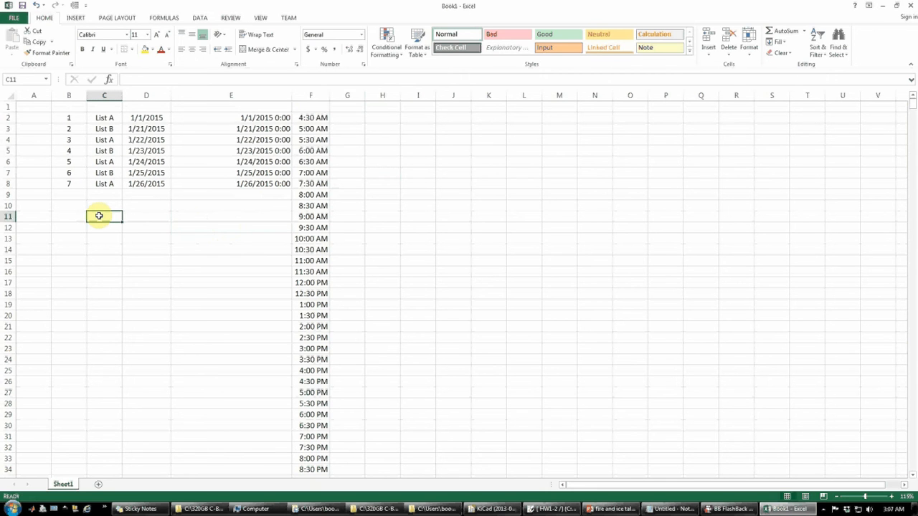
{"action": "type", "text": "32"}
{"action": "key", "text": "Return"}
{"action": "type", "text": "34"}
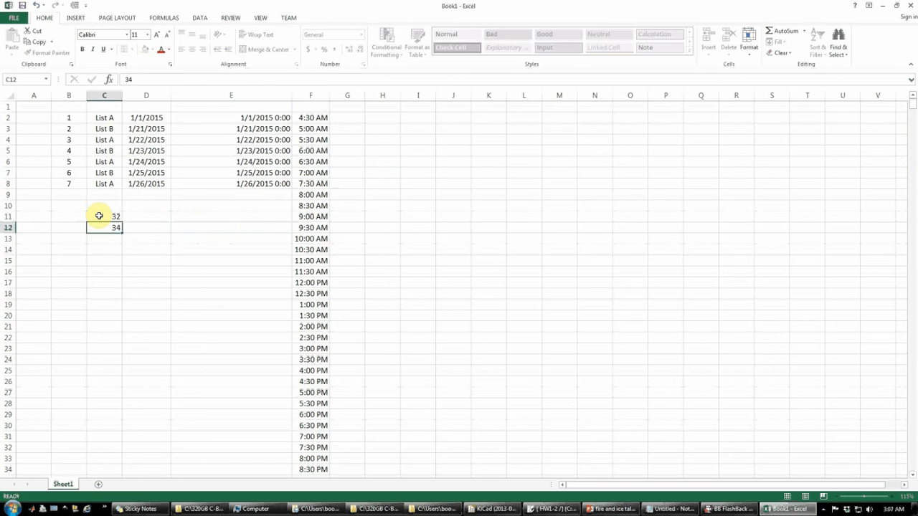
{"action": "key", "text": "Return"}
{"action": "type", "text": "80"}
{"action": "key", "text": "Return"}
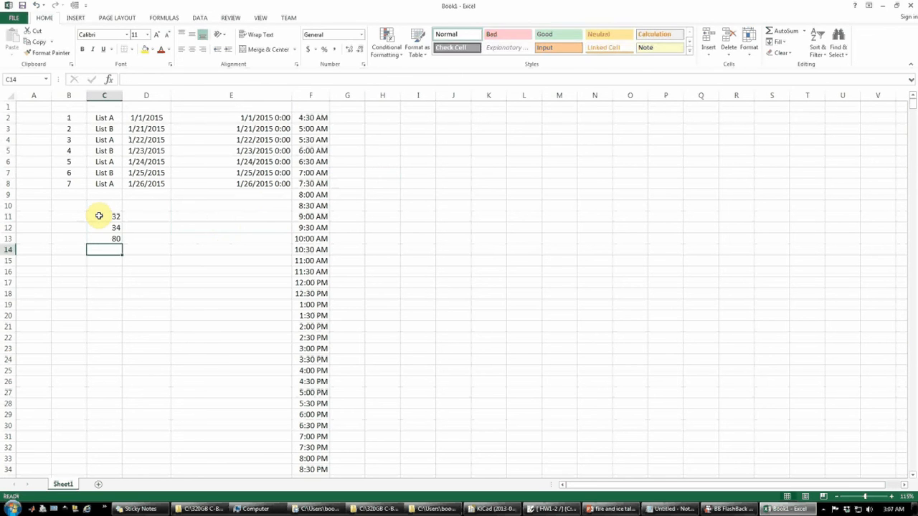
{"action": "type", "text": "110"}
{"action": "key", "text": "Return"}
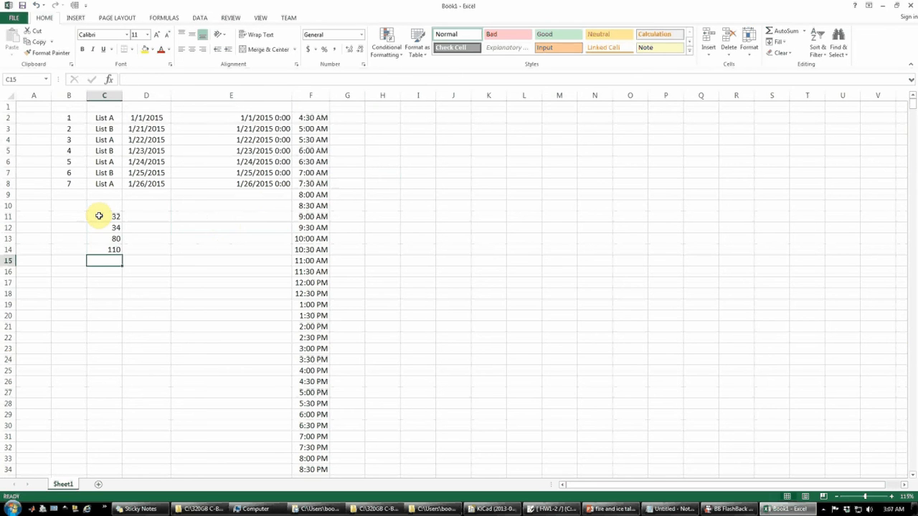
Step: Enter the unit label F° in D11 and fill it down to D14 beside the temperatures
{"action": "left_click", "coordinate": [93, 215]}
{"action": "left_click", "coordinate": [141, 214]}
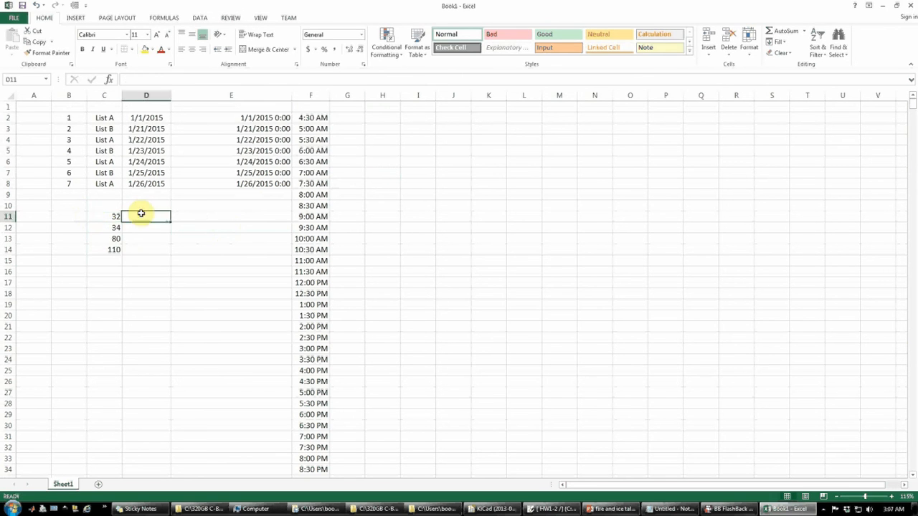
{"action": "type", "text": "F°"}
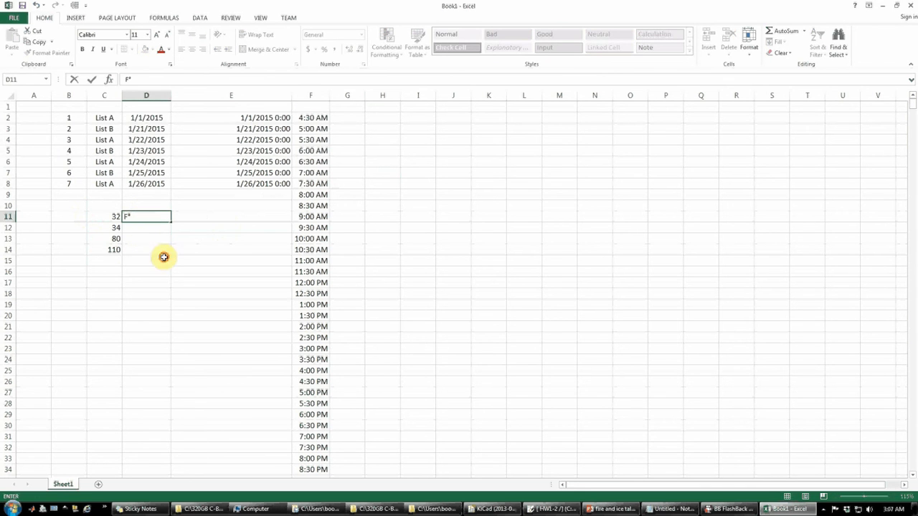
{"action": "key", "text": "Return"}
{"action": "left_click", "coordinate": [144, 218]}
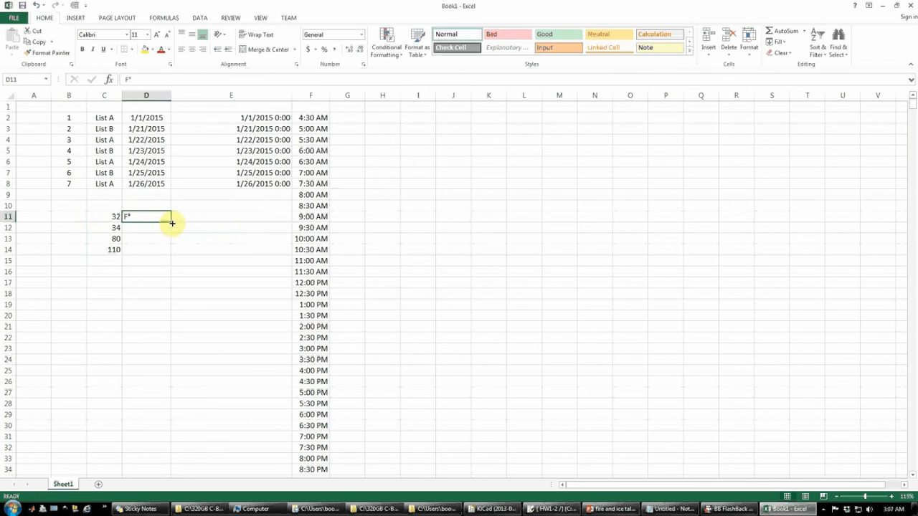
{"action": "left_click_drag", "start_coordinate": [170, 221], "coordinate": [172, 250]}
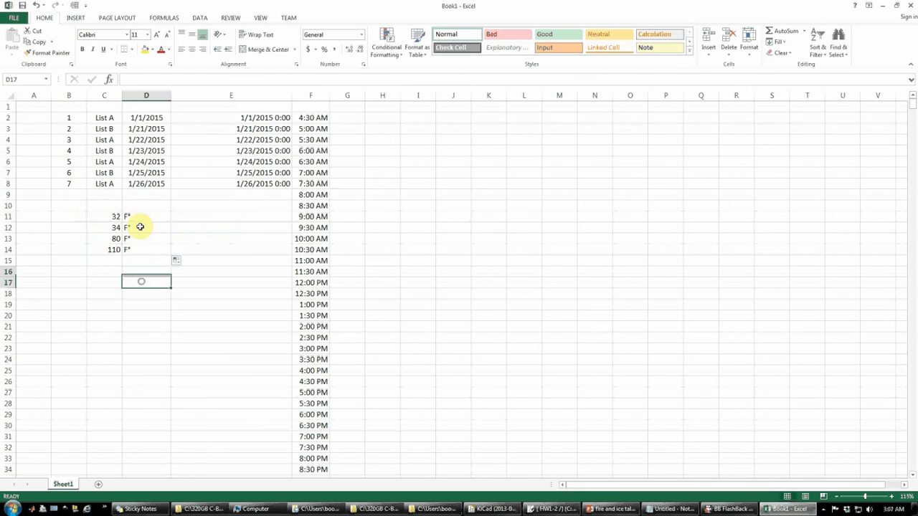
{"action": "left_click", "coordinate": [143, 216]}
{"action": "left_click", "coordinate": [180, 217]}
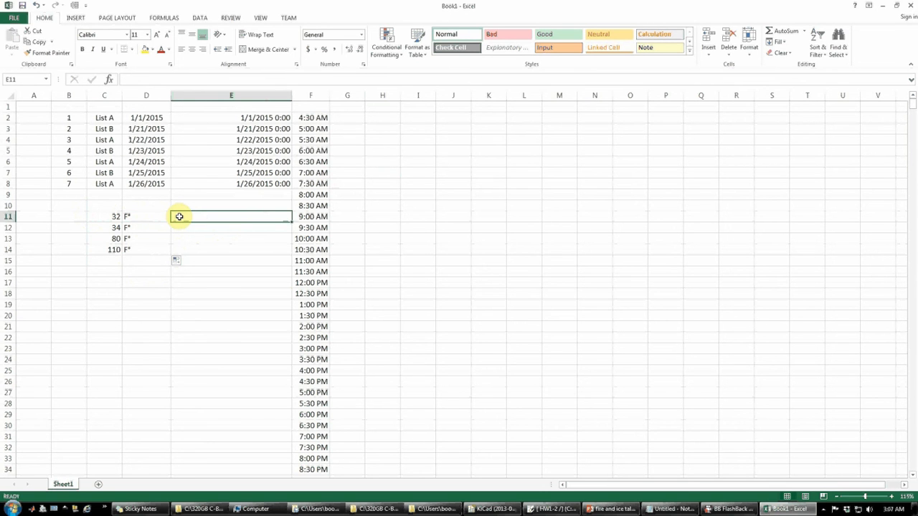
{"action": "type", "text": "°"}
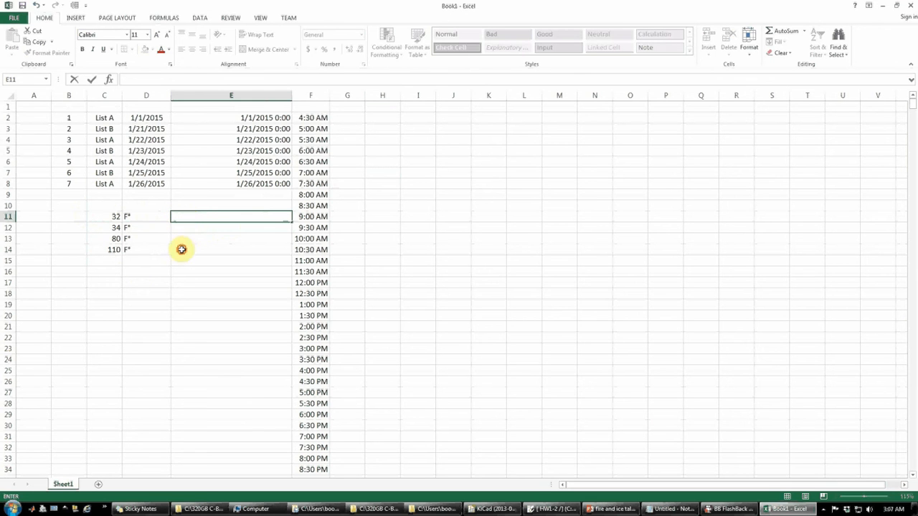
{"action": "left_click", "coordinate": [180, 248]}
Step: Examine the temperatures in column C and their separate unit labels in column D
{"action": "left_click_drag", "start_coordinate": [112, 217], "coordinate": [127, 246]}
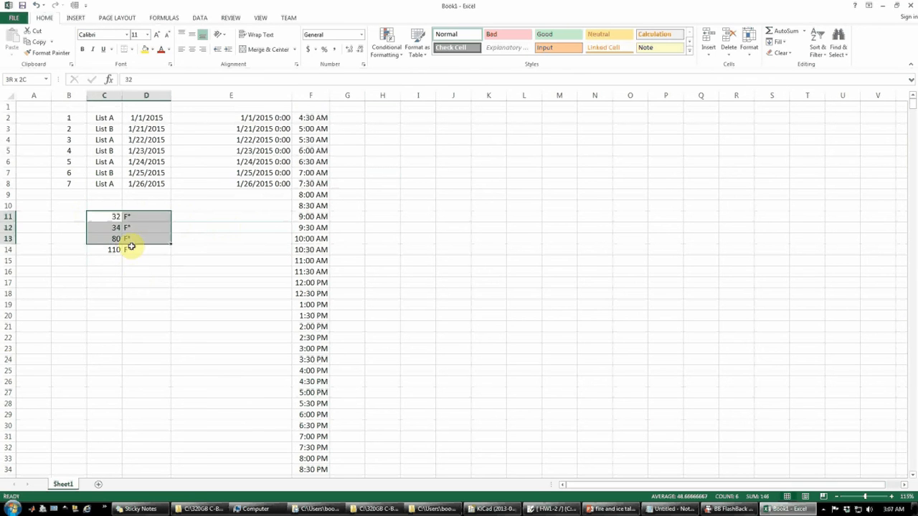
{"action": "left_click", "coordinate": [140, 286]}
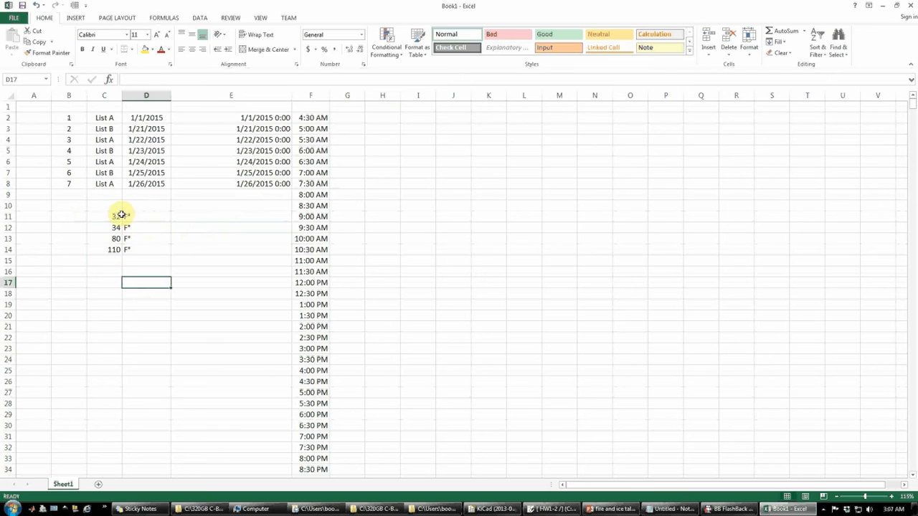
{"action": "left_click", "coordinate": [143, 96]}
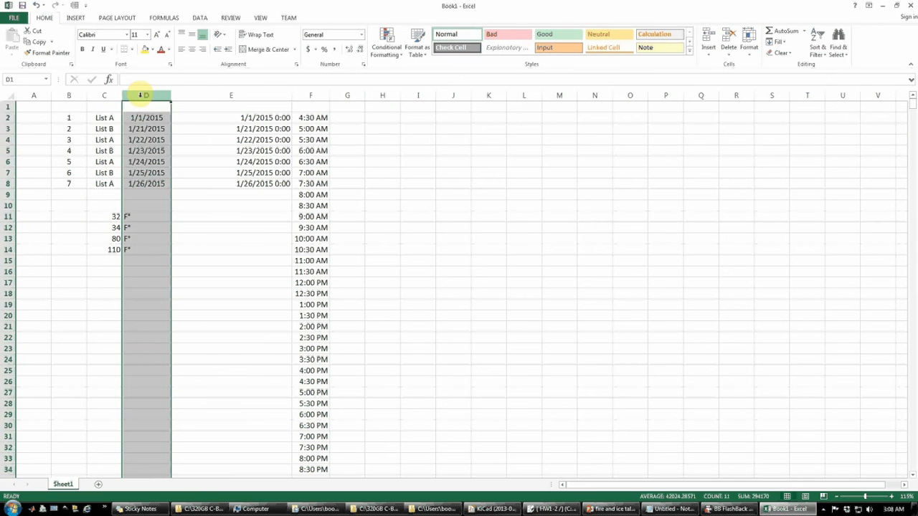
{"action": "left_click", "coordinate": [196, 200]}
{"action": "left_click", "coordinate": [142, 275]}
Step: Apply the custom number format General"F°" to the temperatures in C11:C14
{"action": "left_click_drag", "start_coordinate": [117, 217], "coordinate": [112, 249]}
{"action": "key", "text": "ctrl+1"}
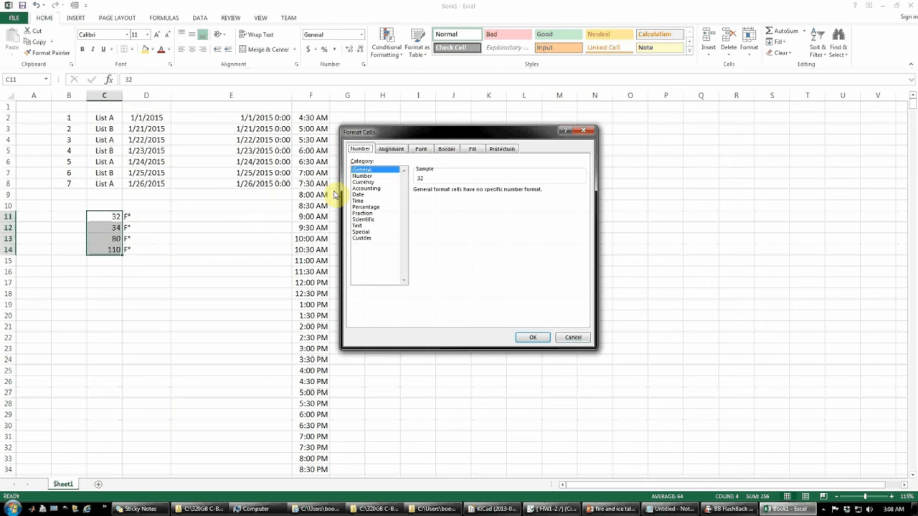
{"action": "left_click", "coordinate": [362, 238]}
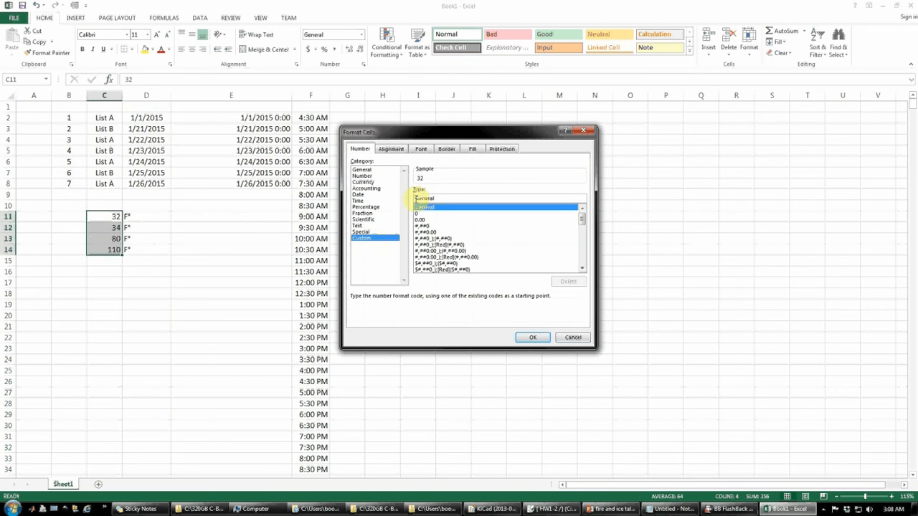
{"action": "left_click_drag", "start_coordinate": [416, 198], "coordinate": [433, 198]}
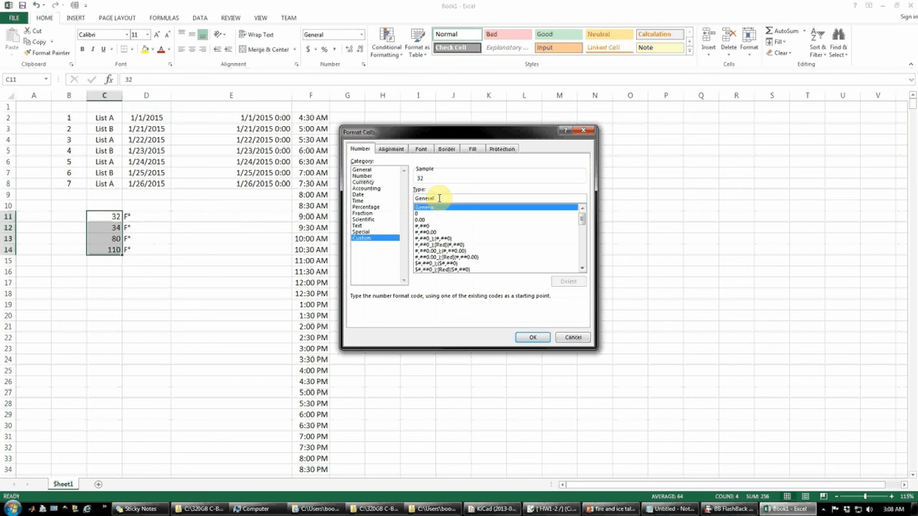
{"action": "type", "text": "\"F°"}
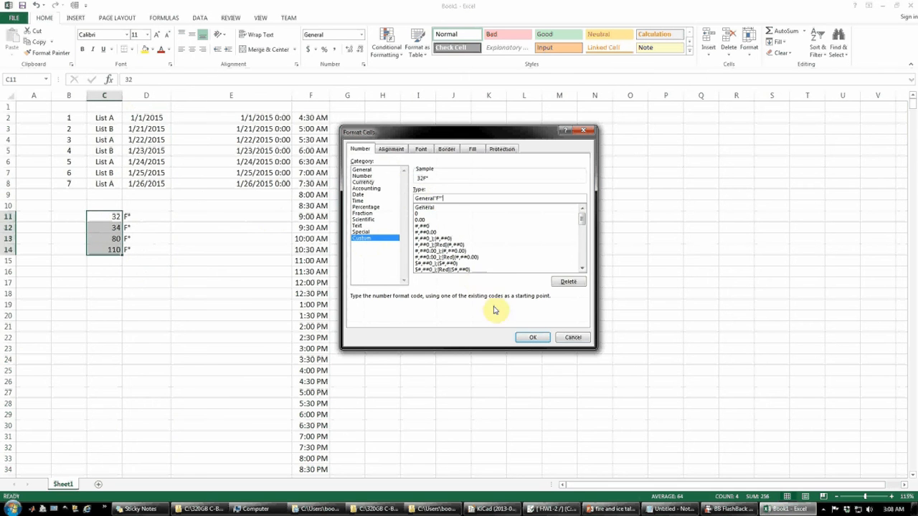
{"action": "left_click", "coordinate": [533, 336]}
Step: Delete the separate F° unit labels from D11:D14
{"action": "left_click", "coordinate": [279, 306]}
{"action": "left_click_drag", "start_coordinate": [147, 205], "coordinate": [150, 261]}
{"action": "key", "text": "Delete"}
{"action": "left_click", "coordinate": [187, 262]}
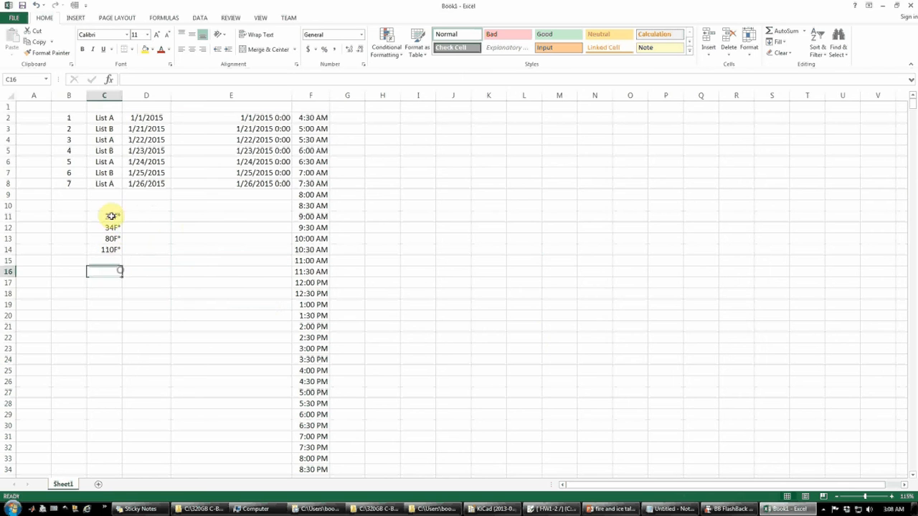
Step: Add a space before F° in the custom number format of C11:C14, making it General" F°"
{"action": "left_click", "coordinate": [113, 217]}
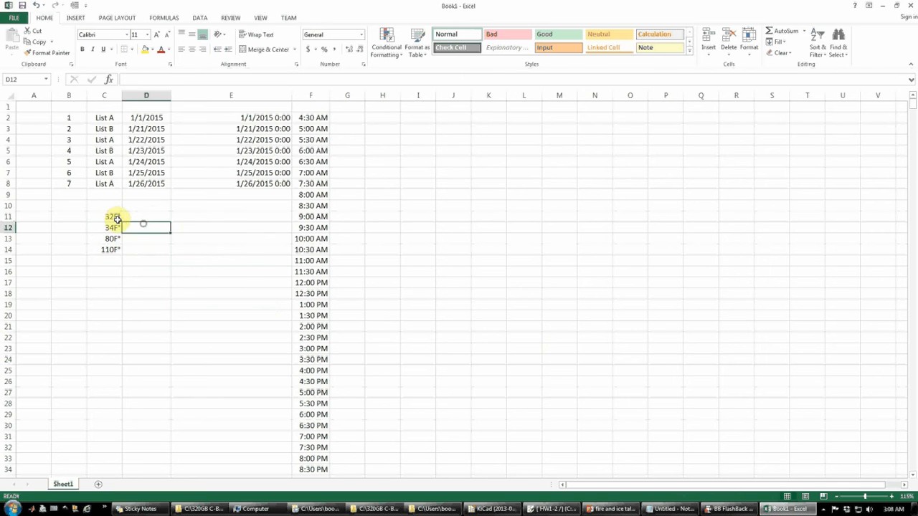
{"action": "left_click", "coordinate": [114, 250], "text": "shift"}
{"action": "key", "text": "ctrl+1"}
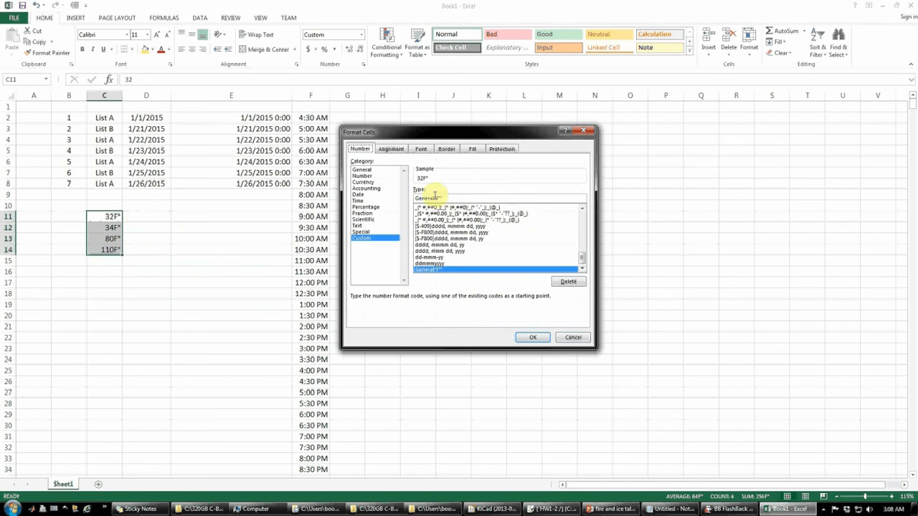
{"action": "left_click", "coordinate": [436, 198]}
{"action": "left_click", "coordinate": [532, 337]}
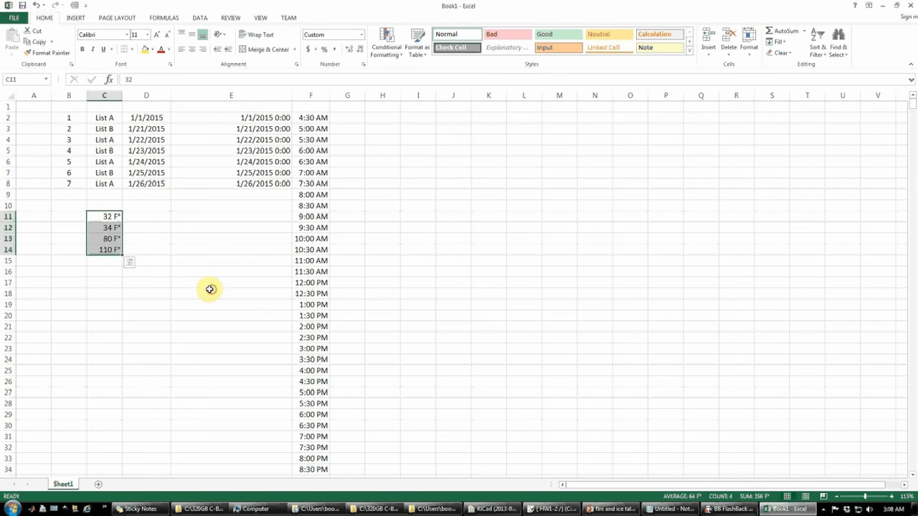
{"action": "left_click", "coordinate": [209, 290]}
{"action": "left_click", "coordinate": [126, 289]}
{"action": "left_click", "coordinate": [108, 215]}
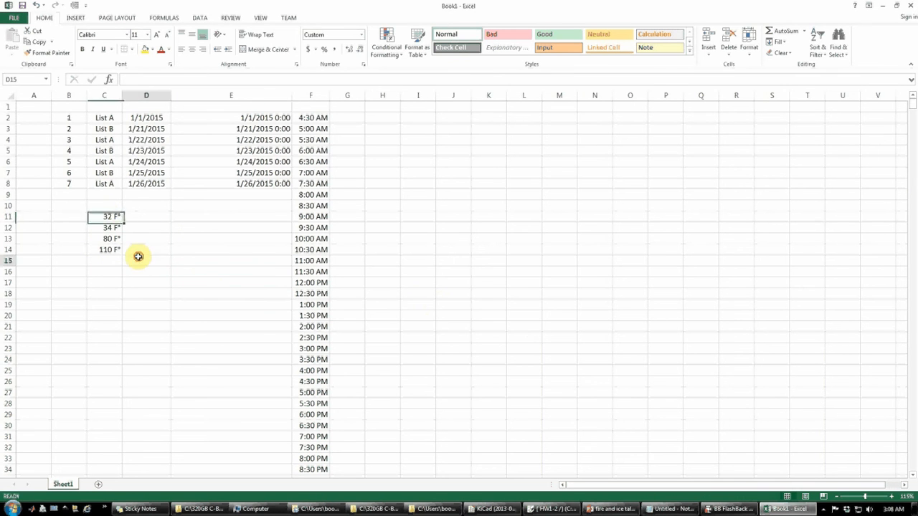
Step: Enter the formula =SUM(C11:C14) in C16 to total the formatted temperatures
{"action": "left_click", "coordinate": [140, 258]}
{"action": "left_click", "coordinate": [106, 270]}
{"action": "type", "text": "="}
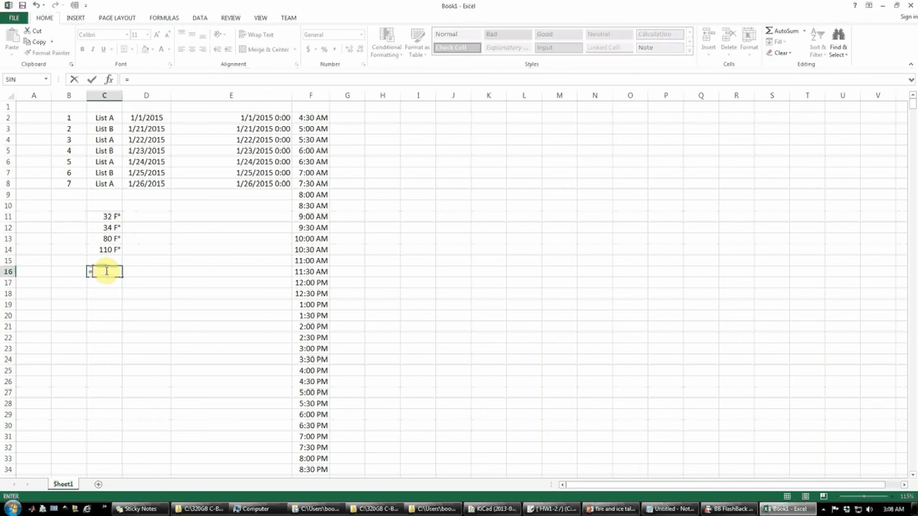
{"action": "type", "text": "SUM"}
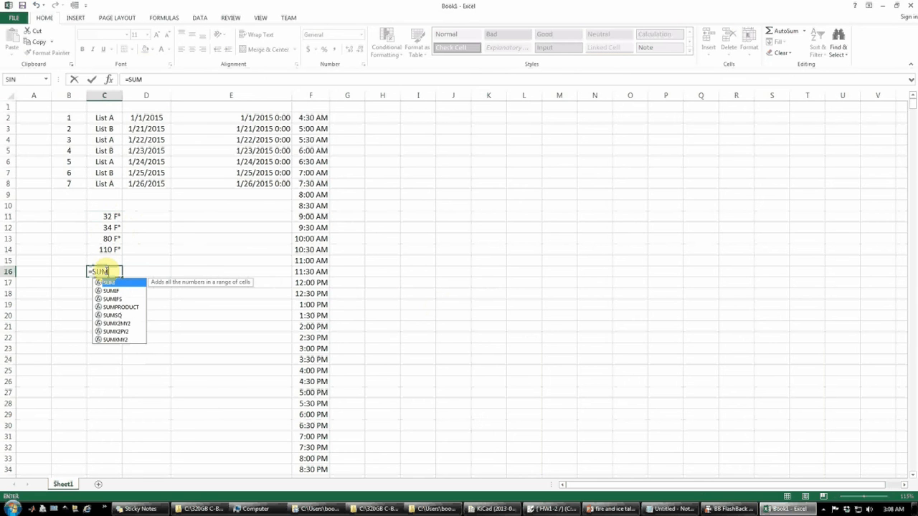
{"action": "type", "text": "("}
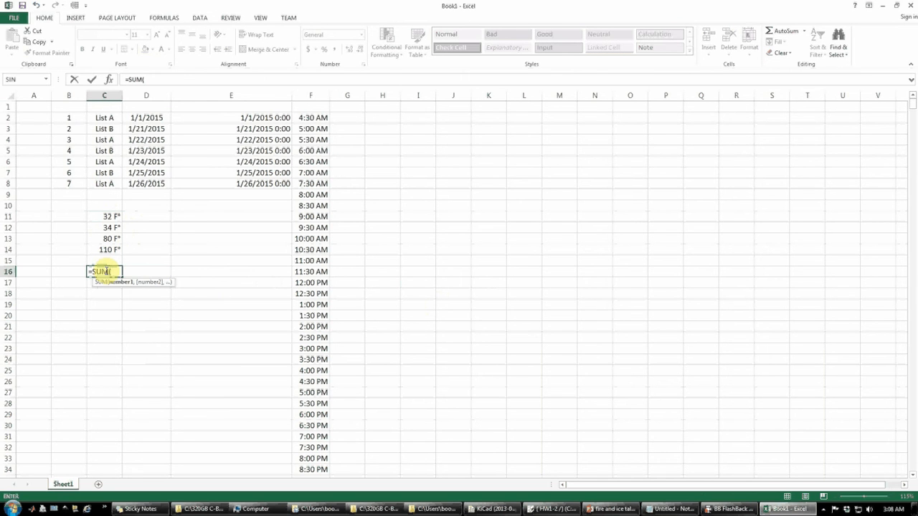
{"action": "left_click_drag", "start_coordinate": [113, 217], "coordinate": [115, 248]}
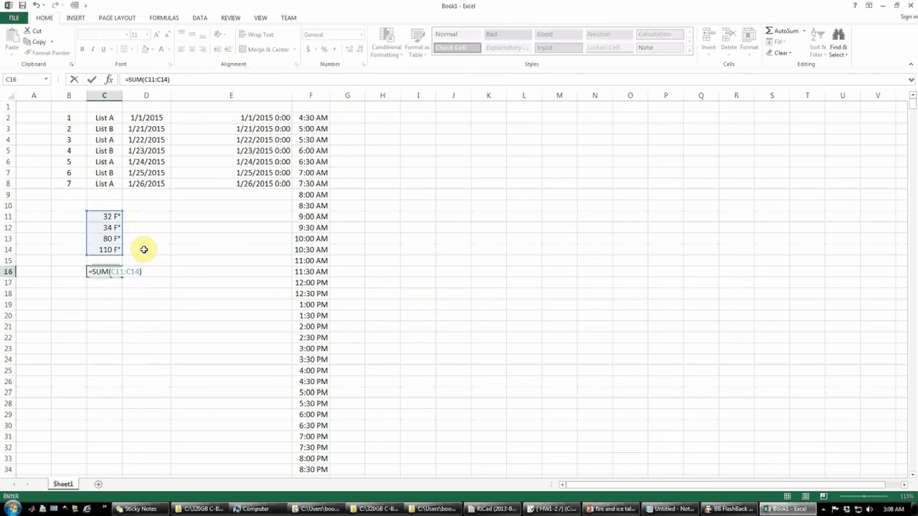
{"action": "key", "text": "BackSpace"}
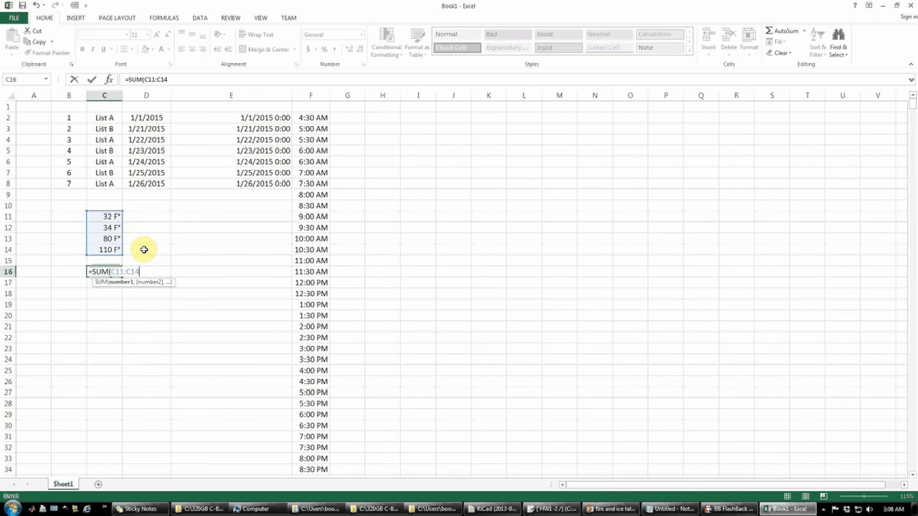
{"action": "key", "text": "Return"}
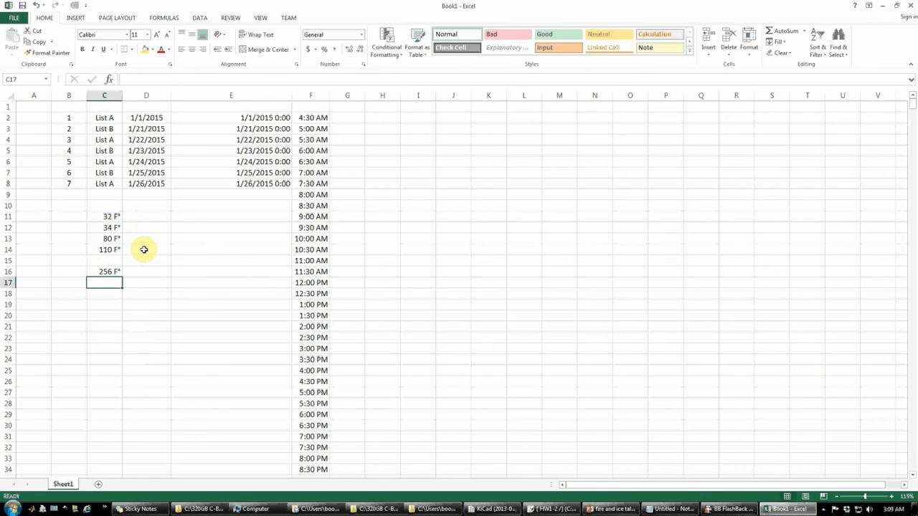
Step: Compare the temperatures in C11:C14 with the sum formula in C16
{"action": "left_click_drag", "start_coordinate": [115, 217], "coordinate": [114, 248]}
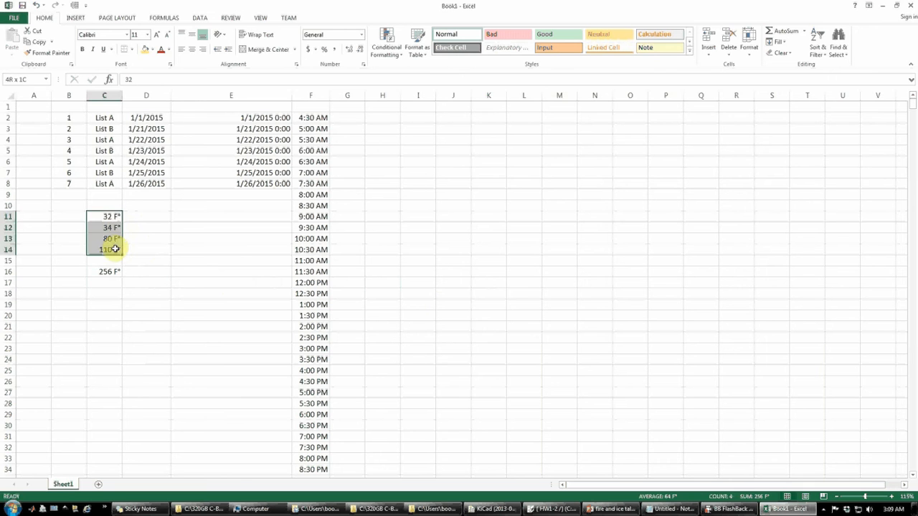
{"action": "left_click", "coordinate": [150, 240]}
{"action": "left_click_drag", "start_coordinate": [103, 217], "coordinate": [112, 248]}
{"action": "left_click", "coordinate": [150, 250]}
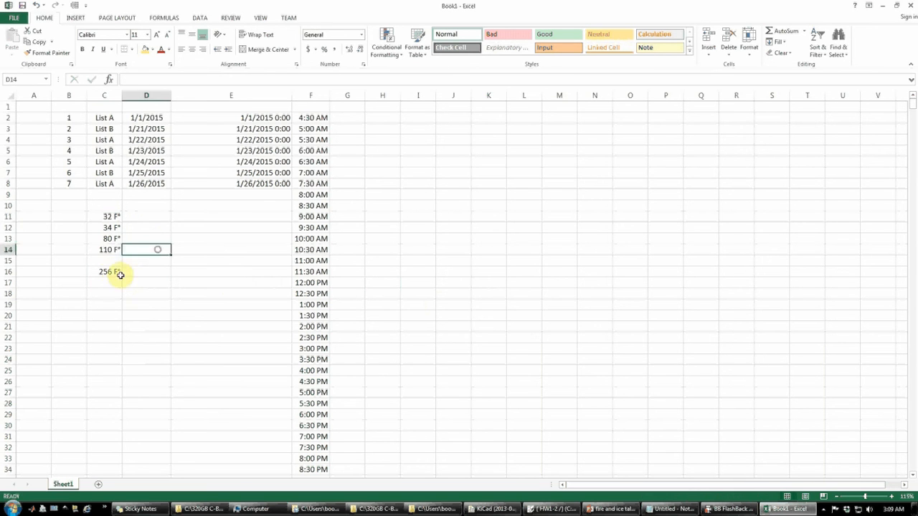
{"action": "left_click", "coordinate": [111, 273]}
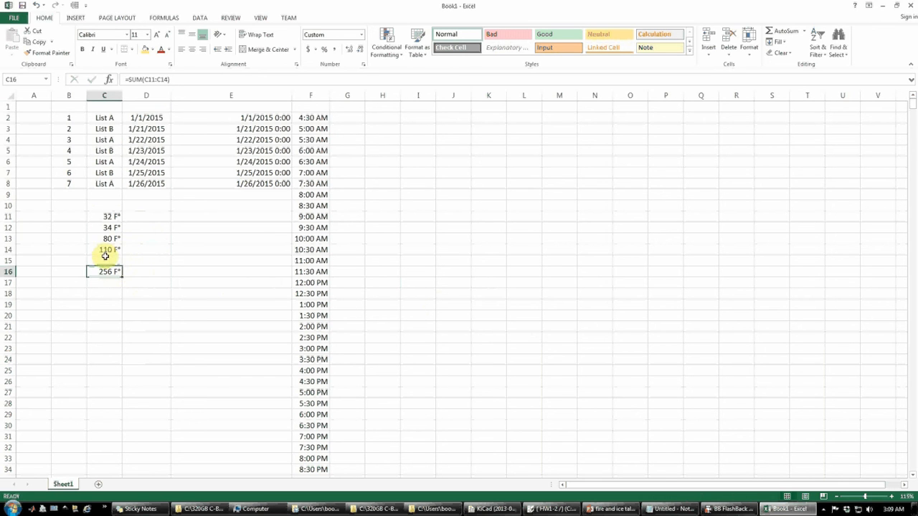
Step: Enter the temperatures as plain text 32 F, 34 F and 80 F in cells D11:D13
{"action": "key", "text": "Right"}
{"action": "key", "text": "Up"}
{"action": "key", "text": "Up"}
{"action": "key", "text": "Up"}
{"action": "key", "text": "Up"}
{"action": "key", "text": "Up"}
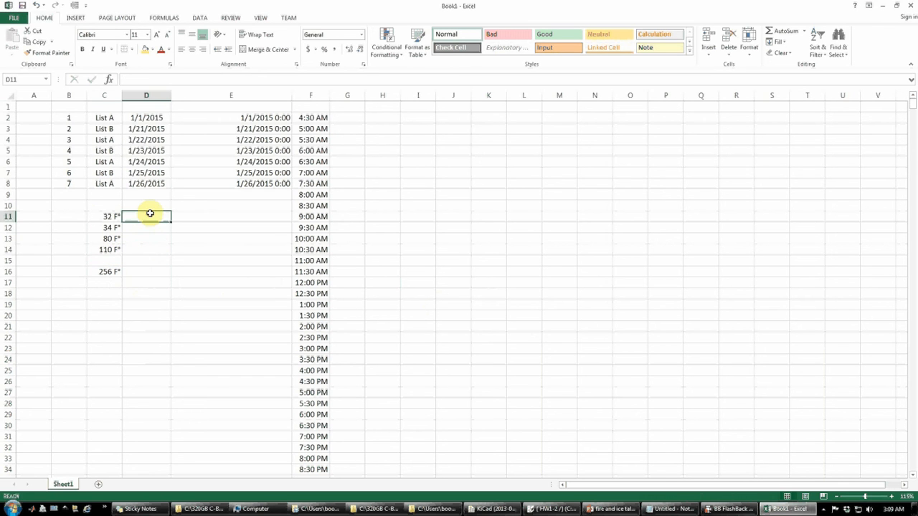
{"action": "type", "text": "32 F"}
{"action": "key", "text": "Return"}
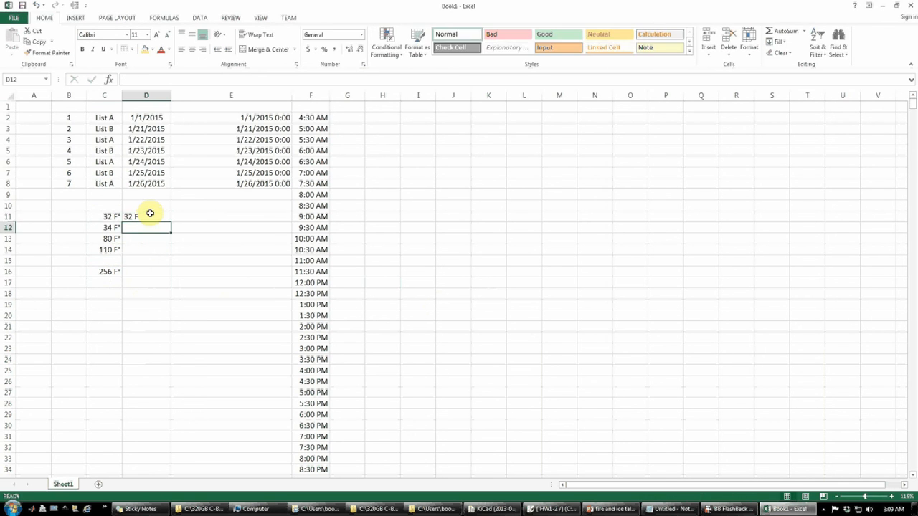
{"action": "type", "text": "34 F"}
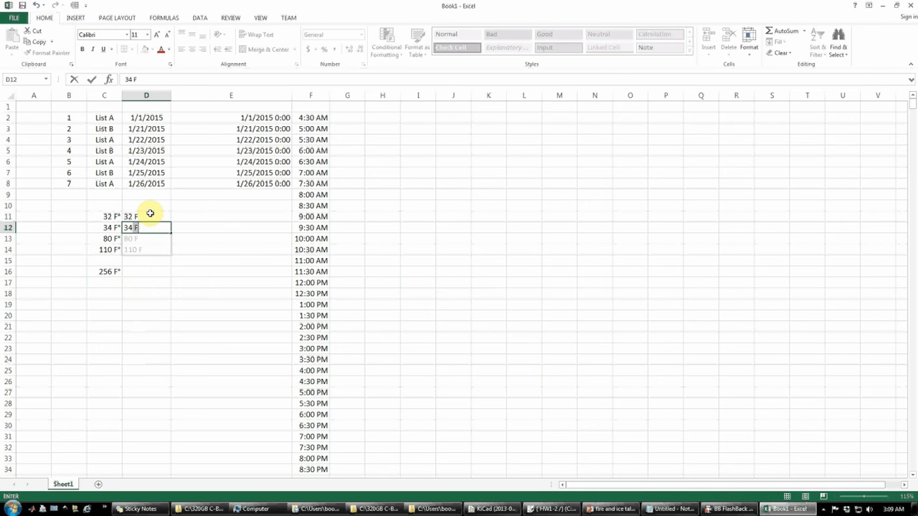
{"action": "key", "text": "Return"}
{"action": "type", "text": "80"}
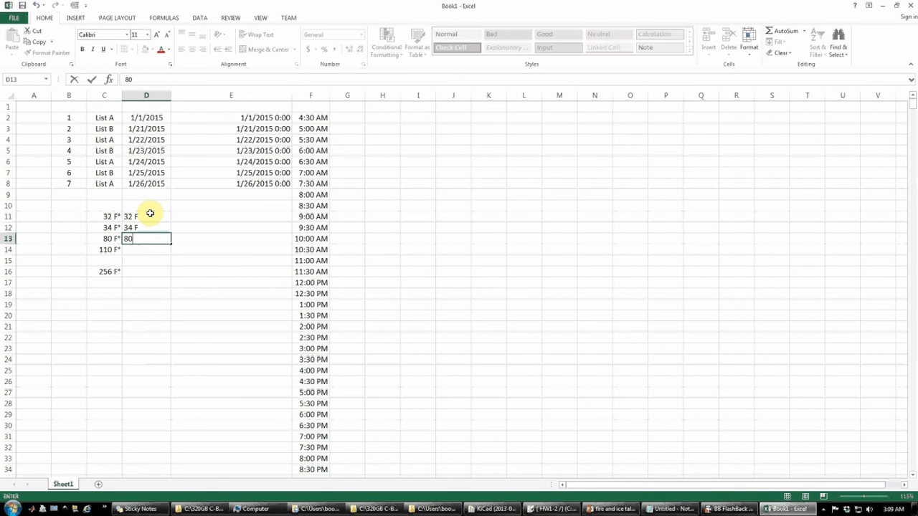
{"action": "type", "text": " F"}
Step: Enter a formula in D16 that sums the text temperatures in D11:D14
{"action": "left_click", "coordinate": [150, 270]}
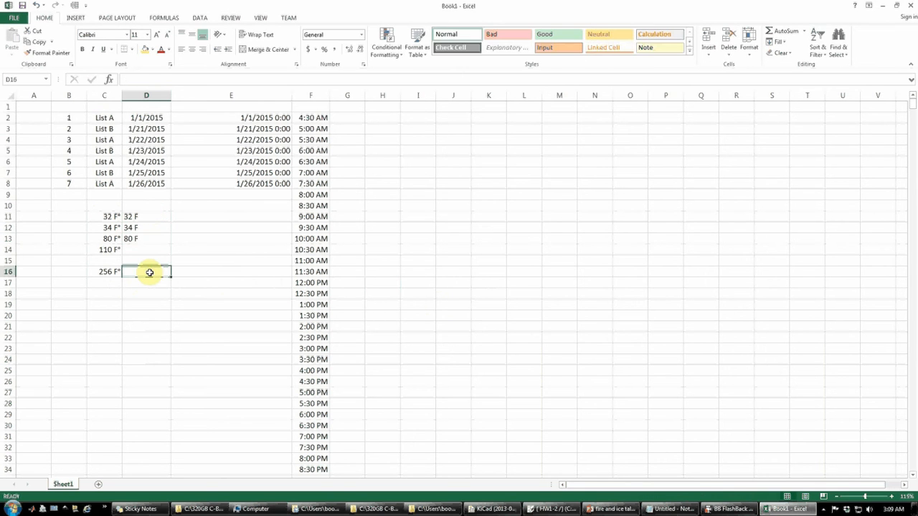
{"action": "type", "text": "=SUM("}
{"action": "left_click_drag", "start_coordinate": [140, 217], "coordinate": [143, 246]}
{"action": "key", "text": "Return"}
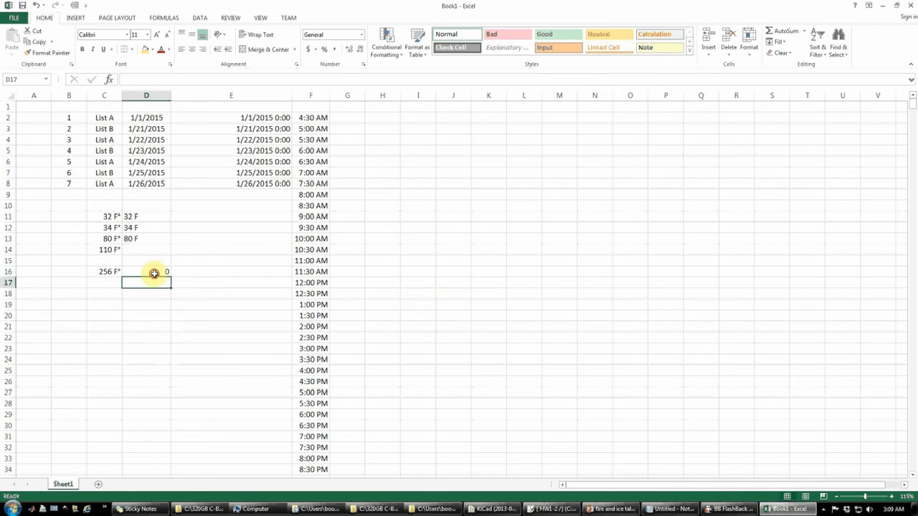
{"action": "left_click", "coordinate": [152, 272]}
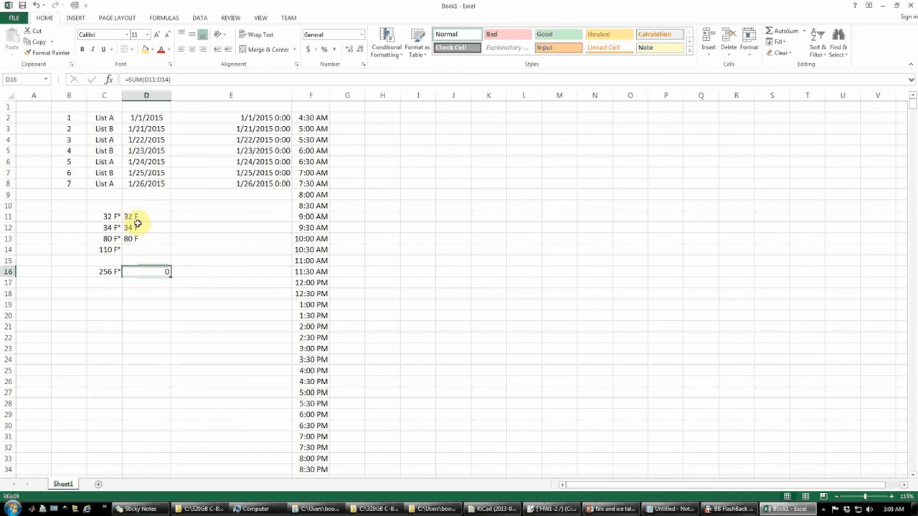
Step: Review the custom number format codes applied to C11:C14 without changing them
{"action": "left_click", "coordinate": [185, 217]}
{"action": "left_click", "coordinate": [116, 217]}
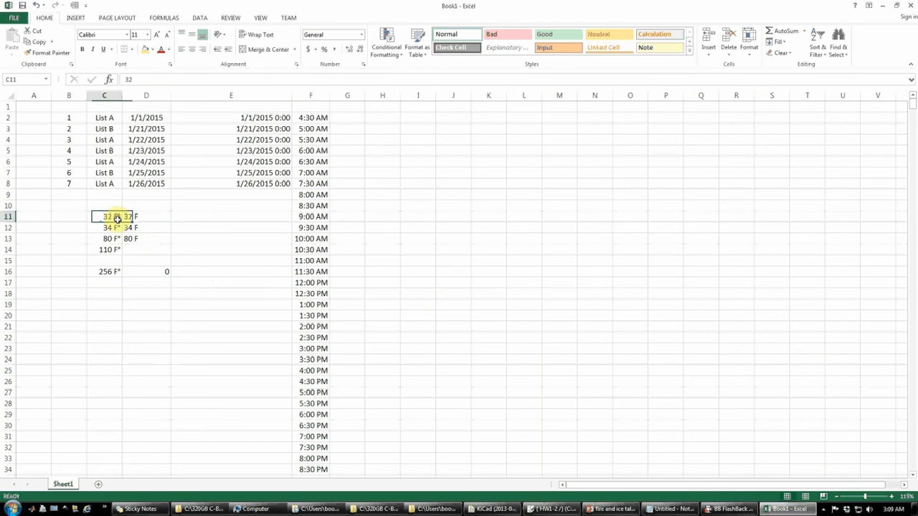
{"action": "right_click", "coordinate": [113, 218]}
{"action": "left_click_drag", "start_coordinate": [109, 219], "coordinate": [107, 250]}
{"action": "key", "text": "ctrl+1"}
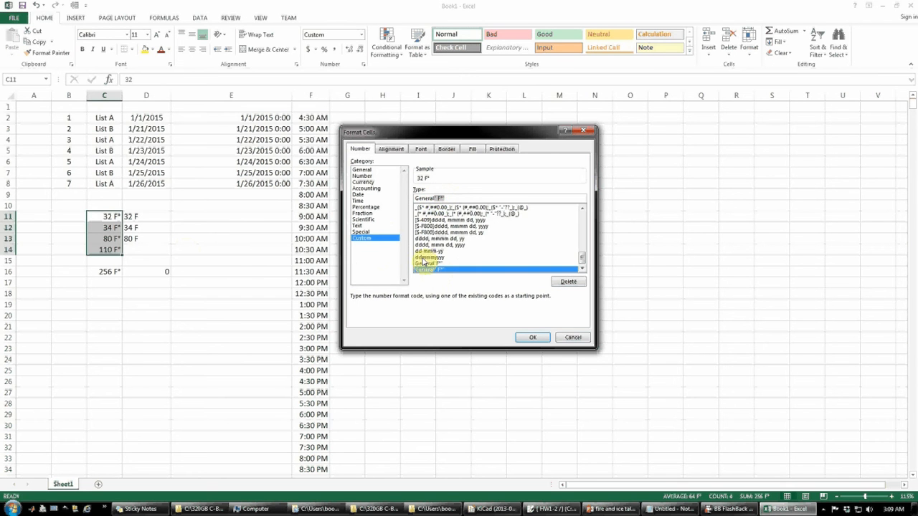
{"action": "left_click", "coordinate": [574, 336]}
{"action": "left_click", "coordinate": [222, 322]}
{"action": "left_click", "coordinate": [457, 317]}
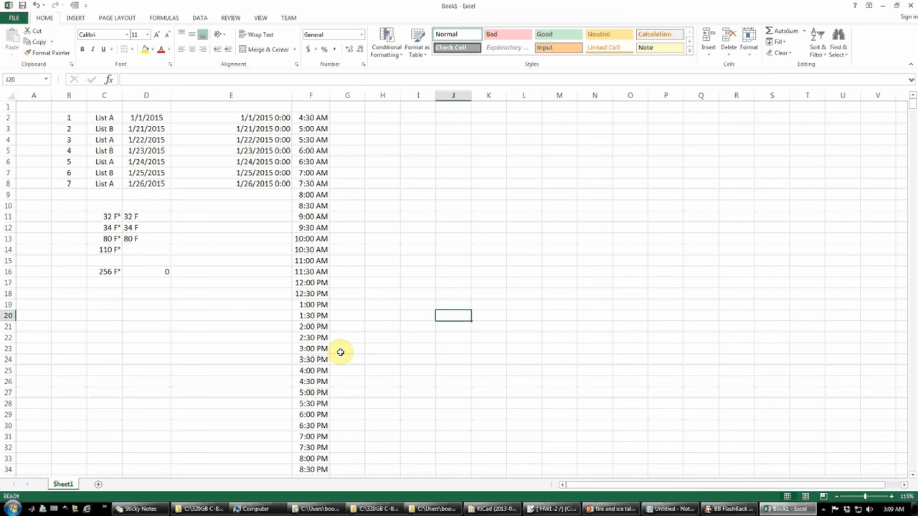
{"action": "left_click", "coordinate": [380, 336]}
{"action": "left_click", "coordinate": [180, 214]}
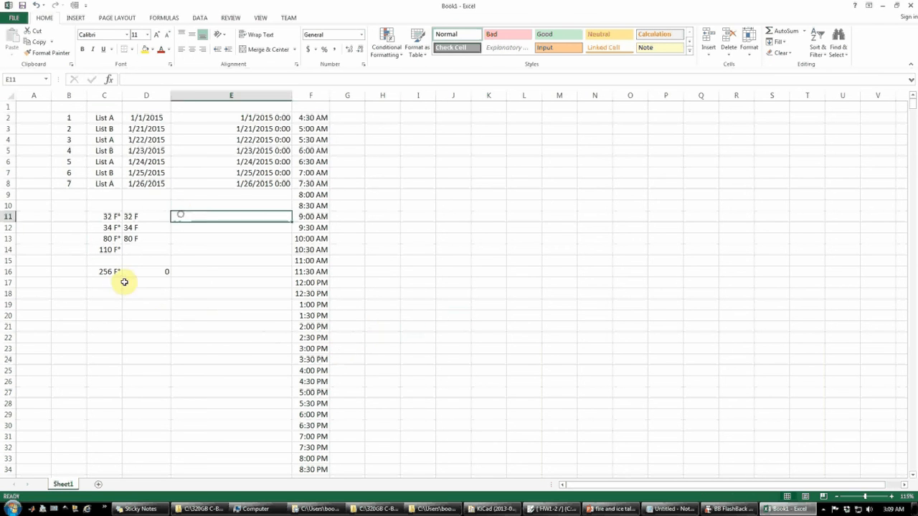
{"action": "left_click", "coordinate": [91, 304]}
{"action": "left_click", "coordinate": [78, 296]}
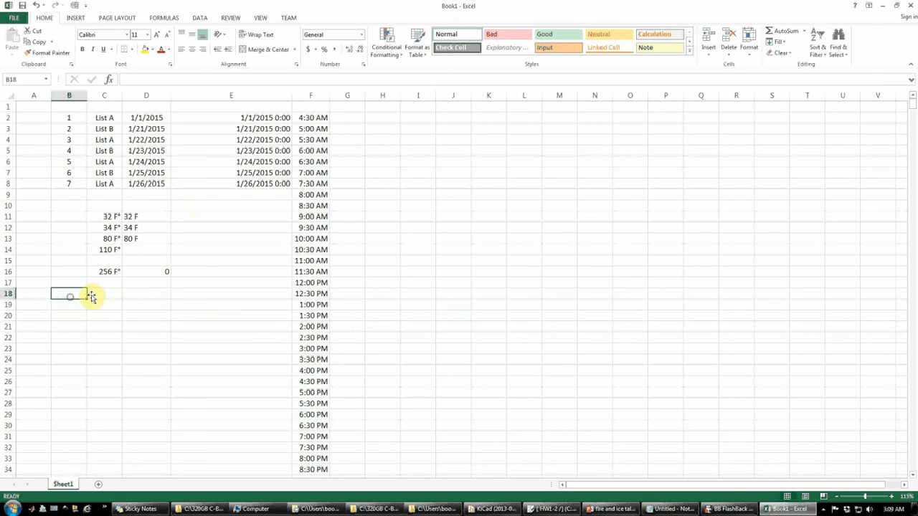
{"action": "left_click", "coordinate": [91, 297]}
{"action": "left_click", "coordinate": [74, 294]}
{"action": "left_click", "coordinate": [73, 118]}
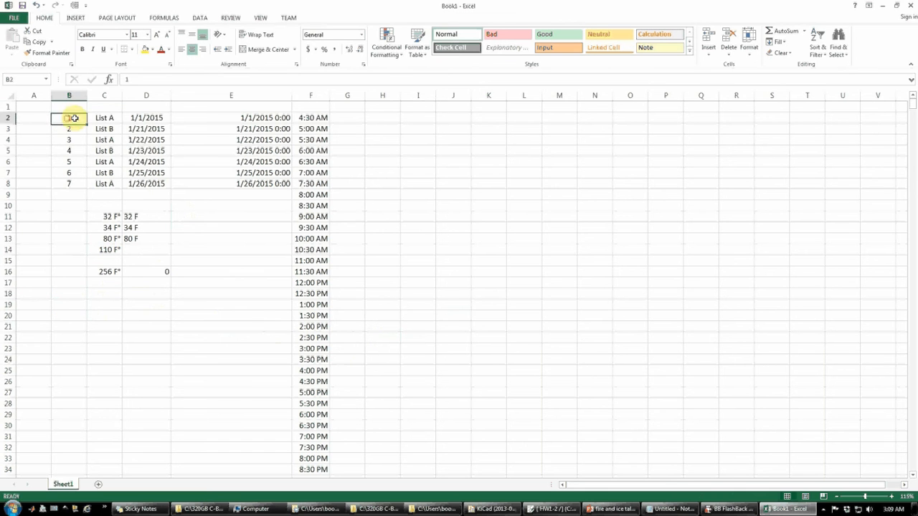
{"action": "left_click", "coordinate": [90, 118]}
{"action": "left_click", "coordinate": [179, 240]}
{"action": "left_click", "coordinate": [366, 237]}
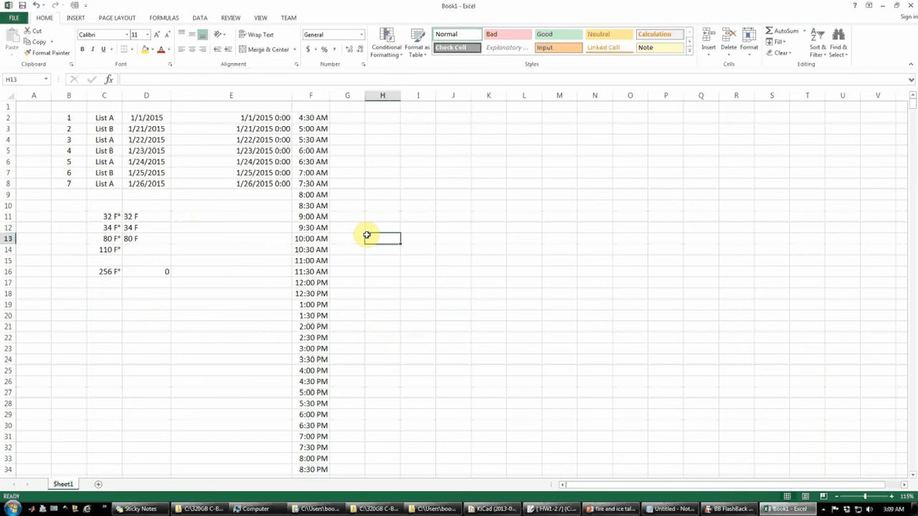
{"action": "left_click_drag", "start_coordinate": [207, 288], "coordinate": [165, 328]}
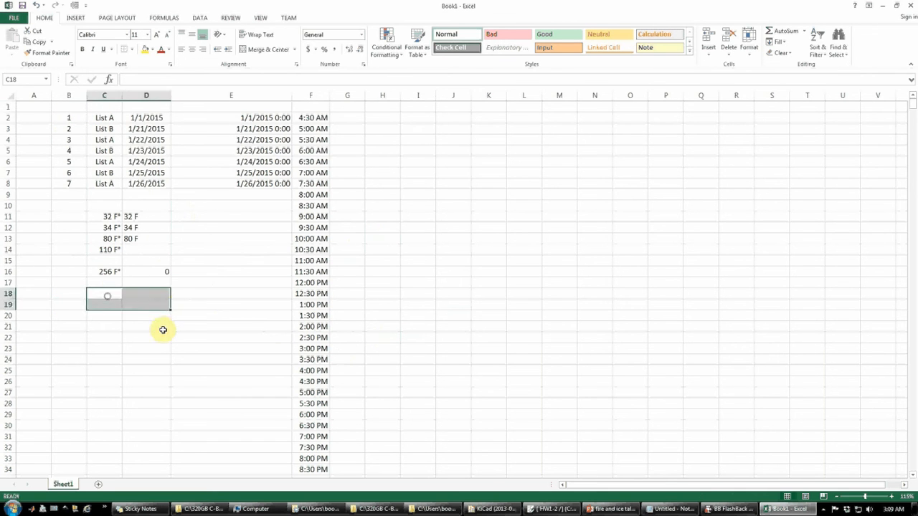
{"action": "left_click", "coordinate": [146, 337]}
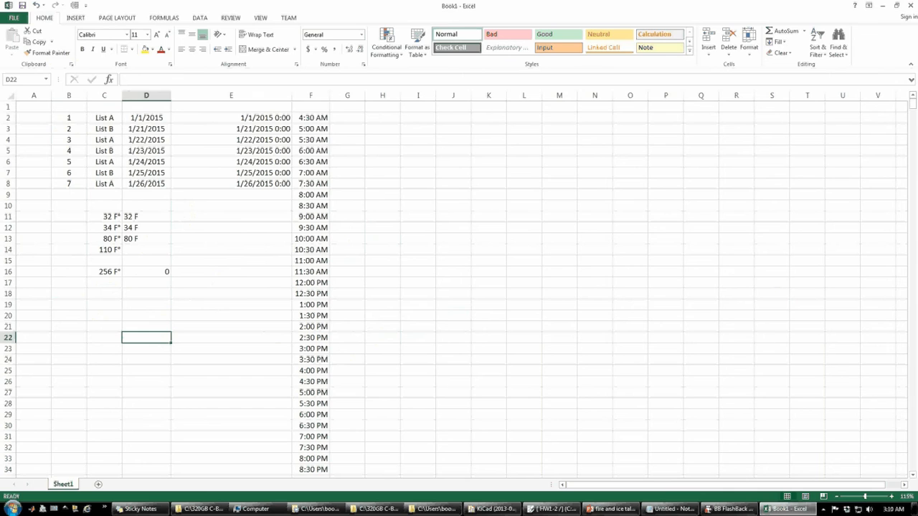